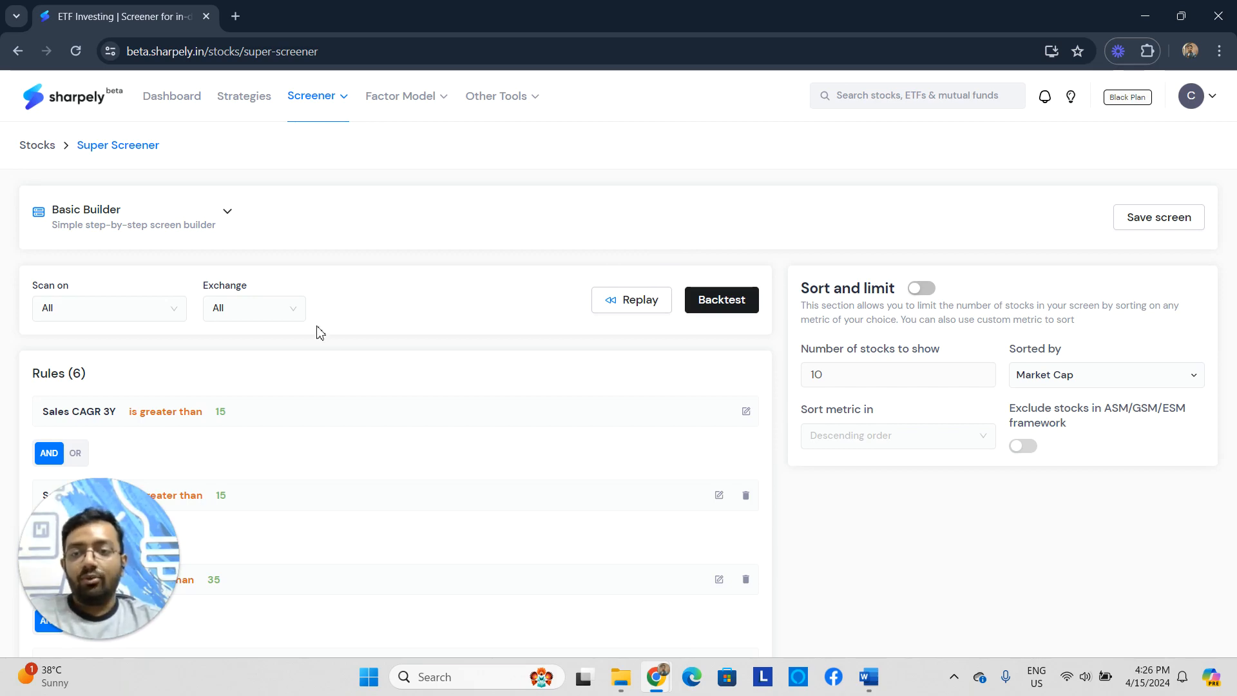
Step: Review the growth, ROE and PE screening rules together with the table of qualifying stocks
scroll(802, 509, "down", 10)
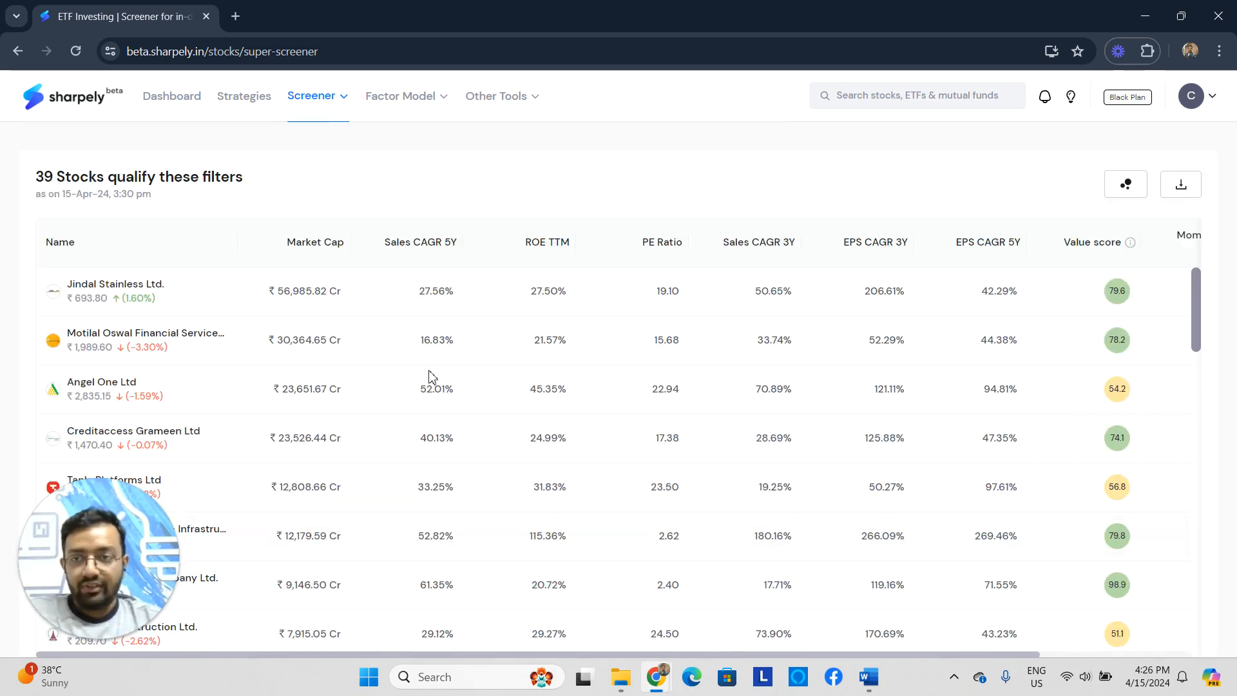
scroll(432, 377, "down", 3)
scroll(339, 306, "up", 7)
scroll(303, 387, "down", 2)
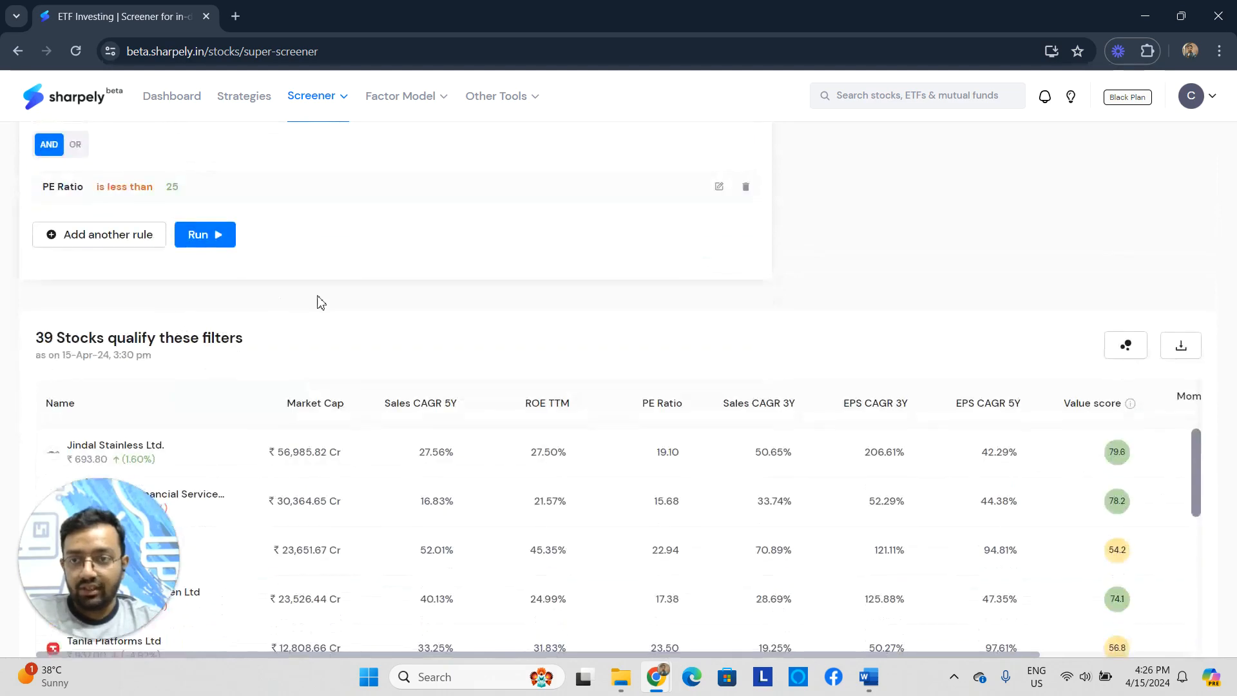
scroll(312, 215, "up", 6)
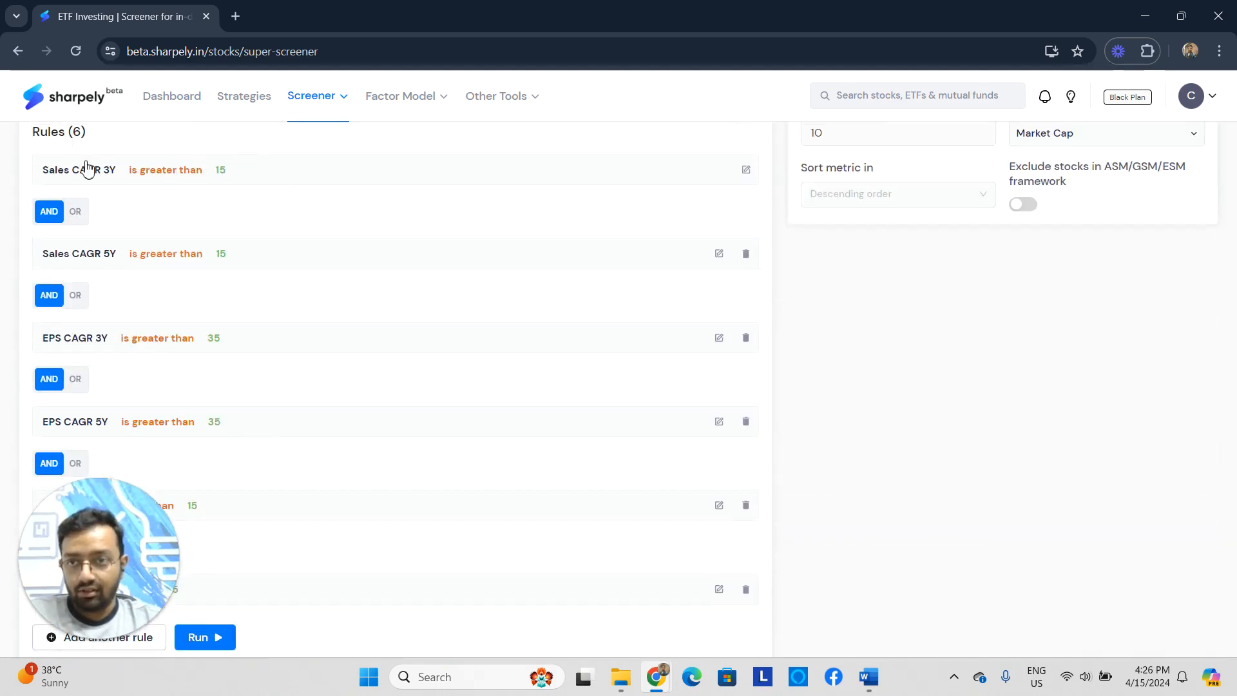
scroll(464, 369, "up", 3)
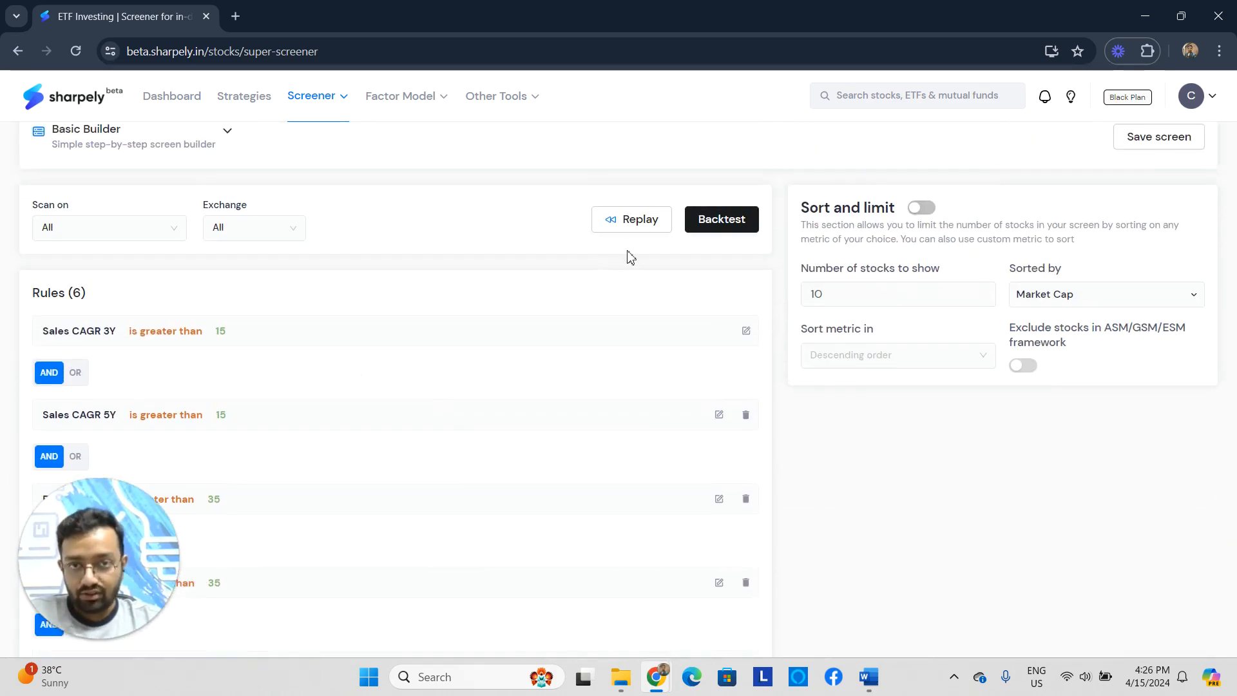
scroll(428, 323, "down", 5)
scroll(431, 323, "up", 7)
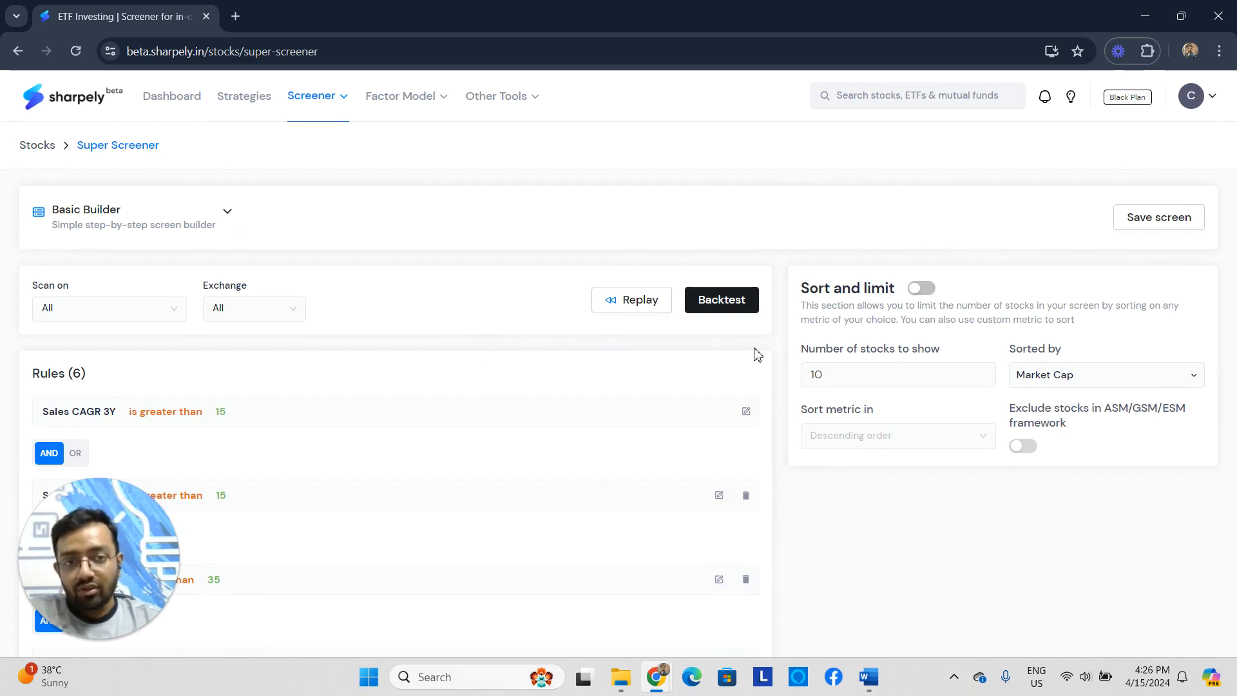
Step: Examine the companies in the current screen results and their market cap, CAGR, ROE and PE figures
scroll(776, 353, "down", 7)
scroll(779, 354, "down", 8)
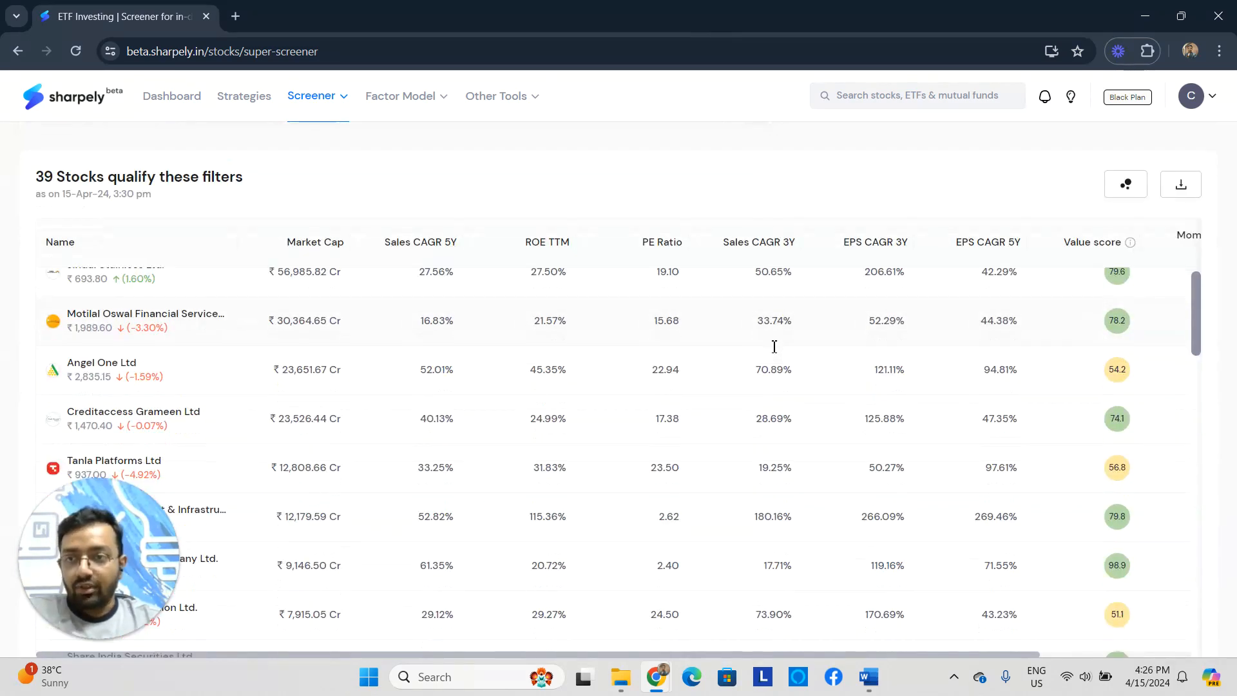
scroll(387, 387, "up", 3)
scroll(313, 367, "up", 3)
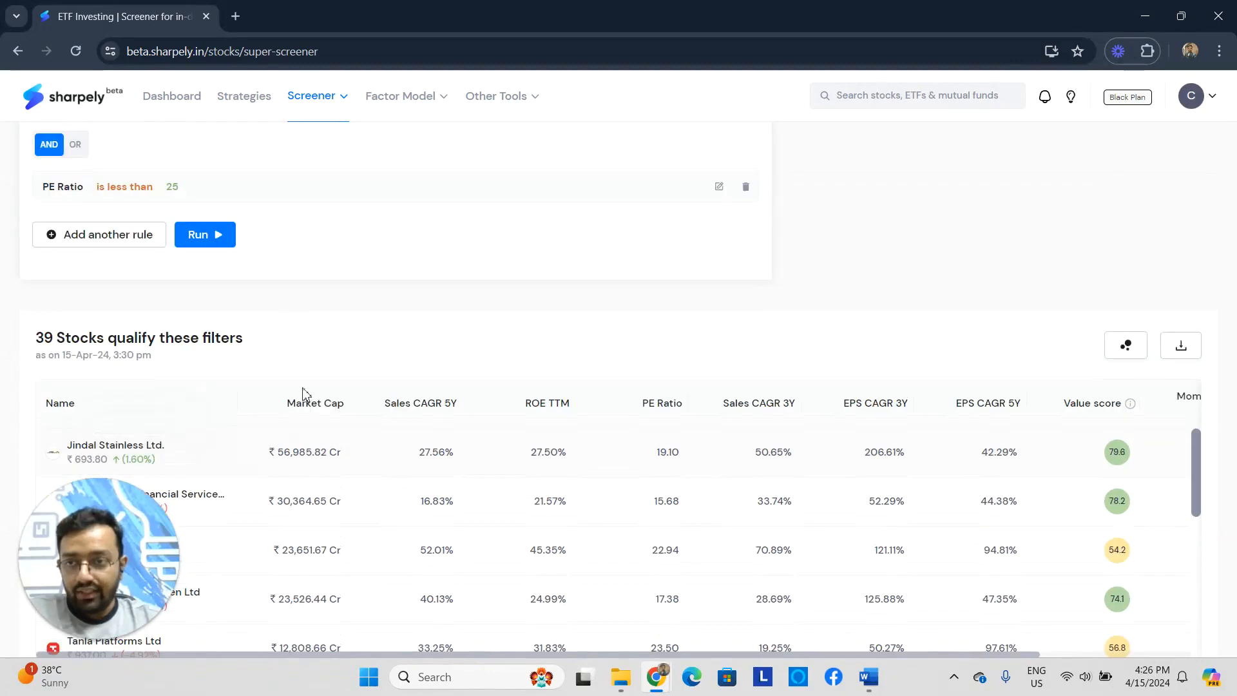
scroll(300, 393, "down", 3)
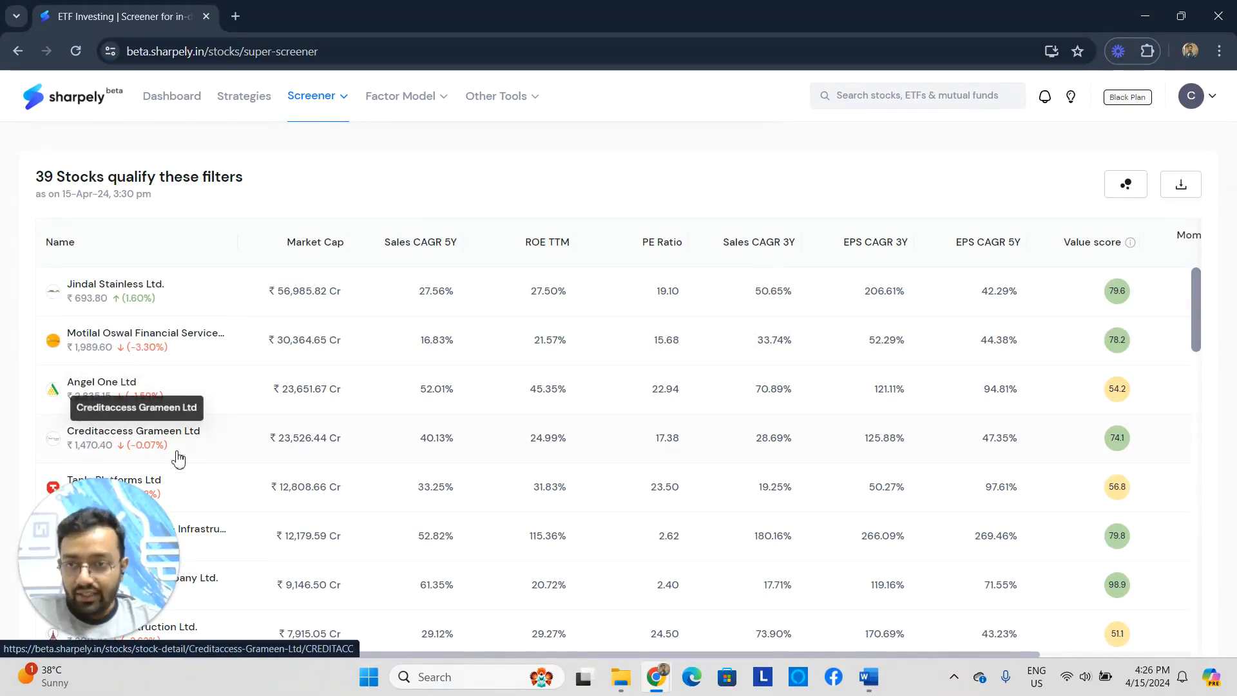
scroll(171, 425, "down", 3)
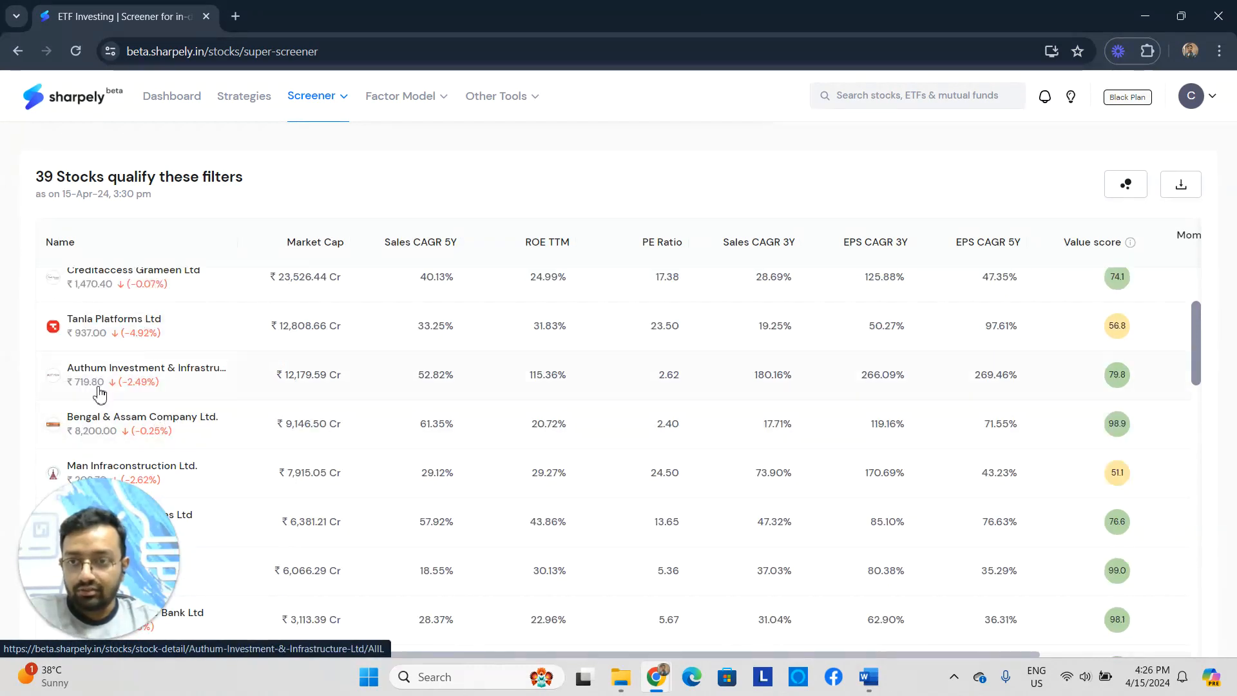
scroll(139, 429, "down", 2)
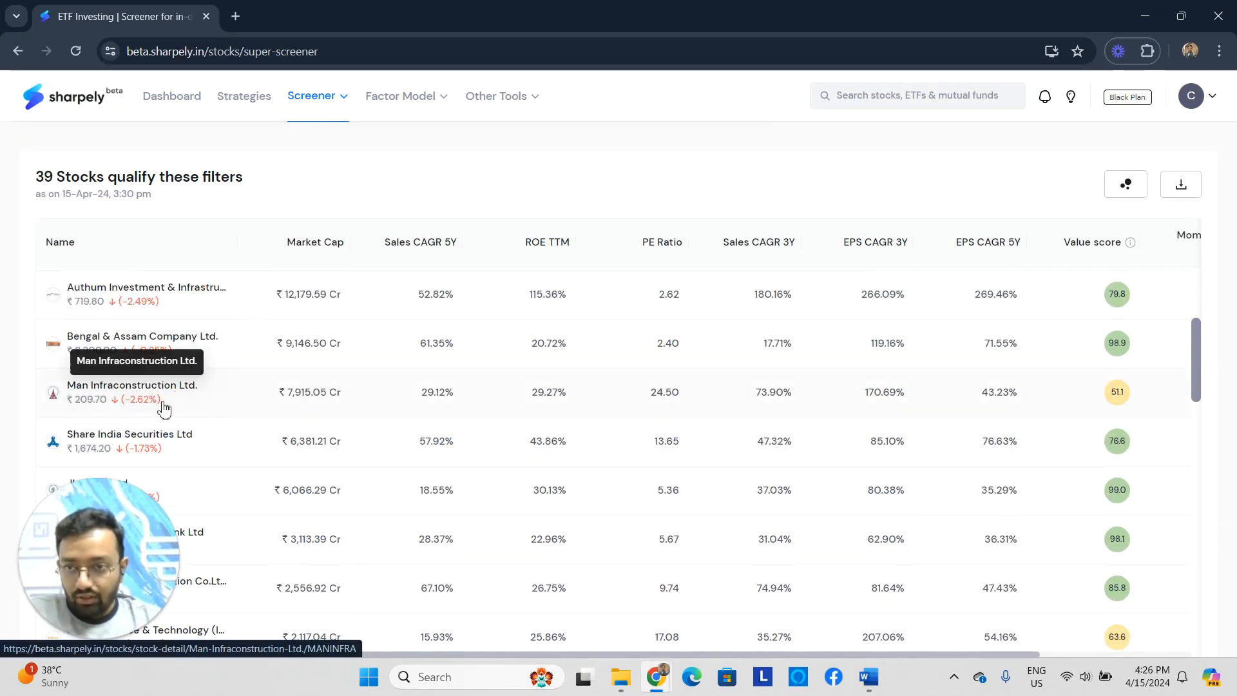
scroll(324, 426, "up", 5)
scroll(316, 412, "up", 5)
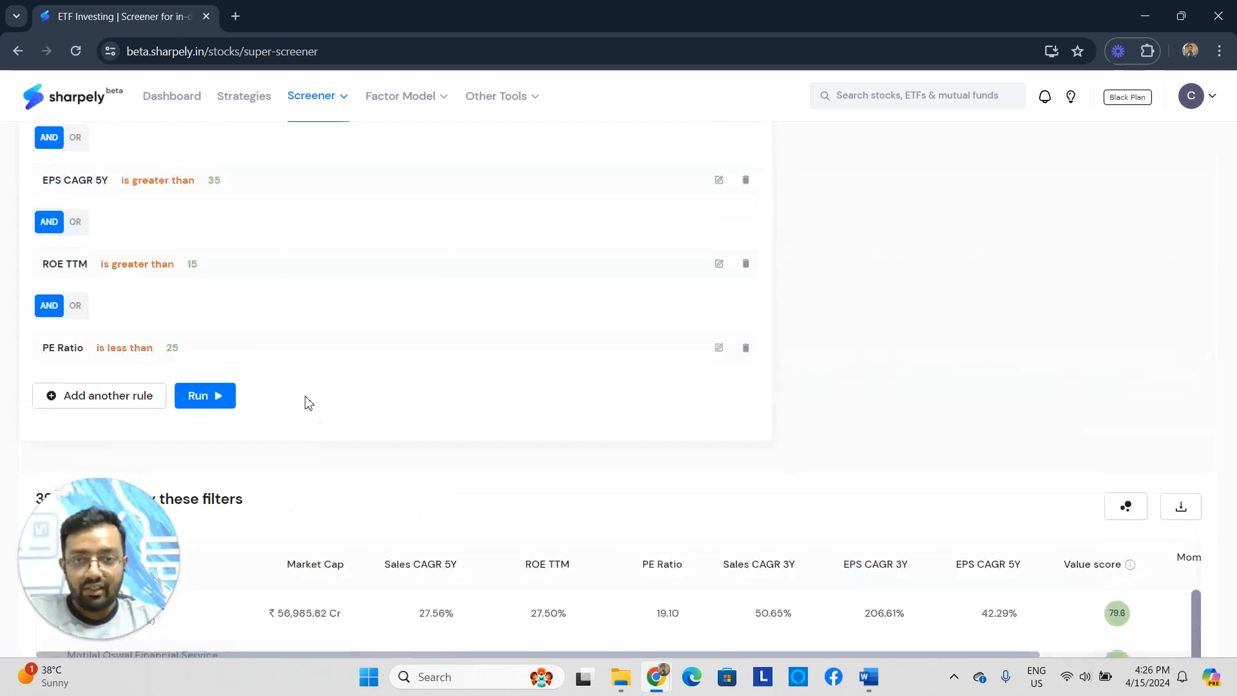
Step: Replay the screen as of 100 days ago and view the stocks that qualified on that date
scroll(307, 284, "up", 6)
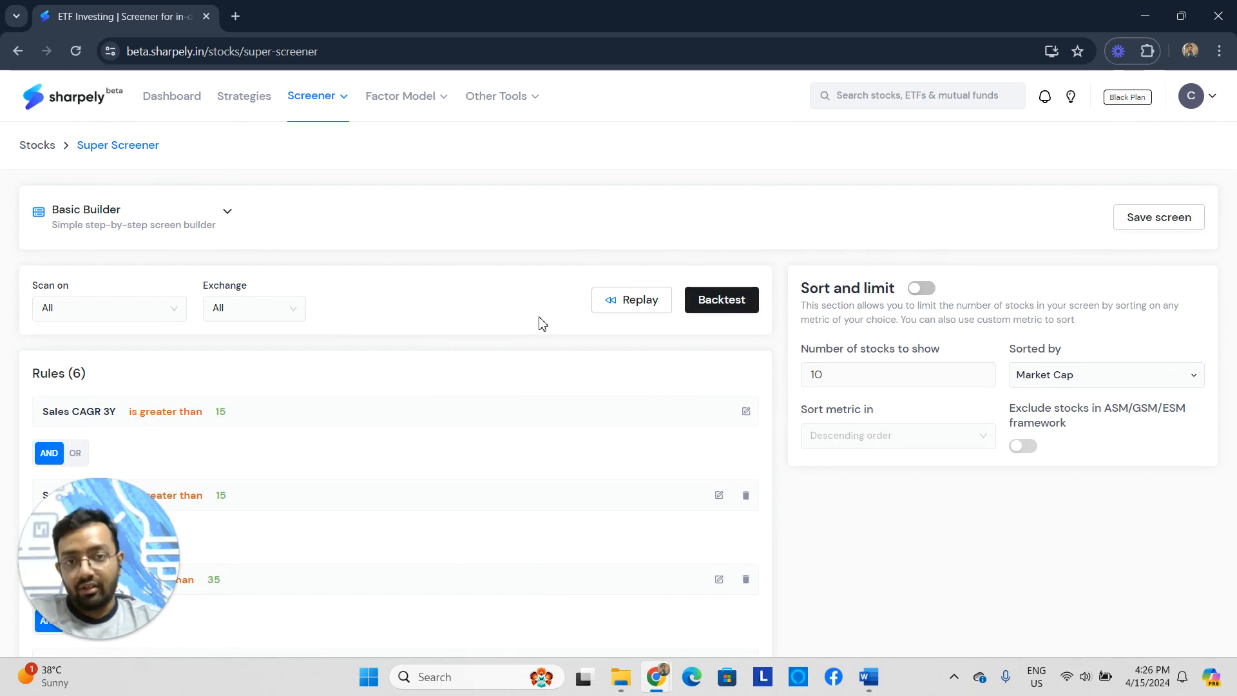
left_click(624, 314)
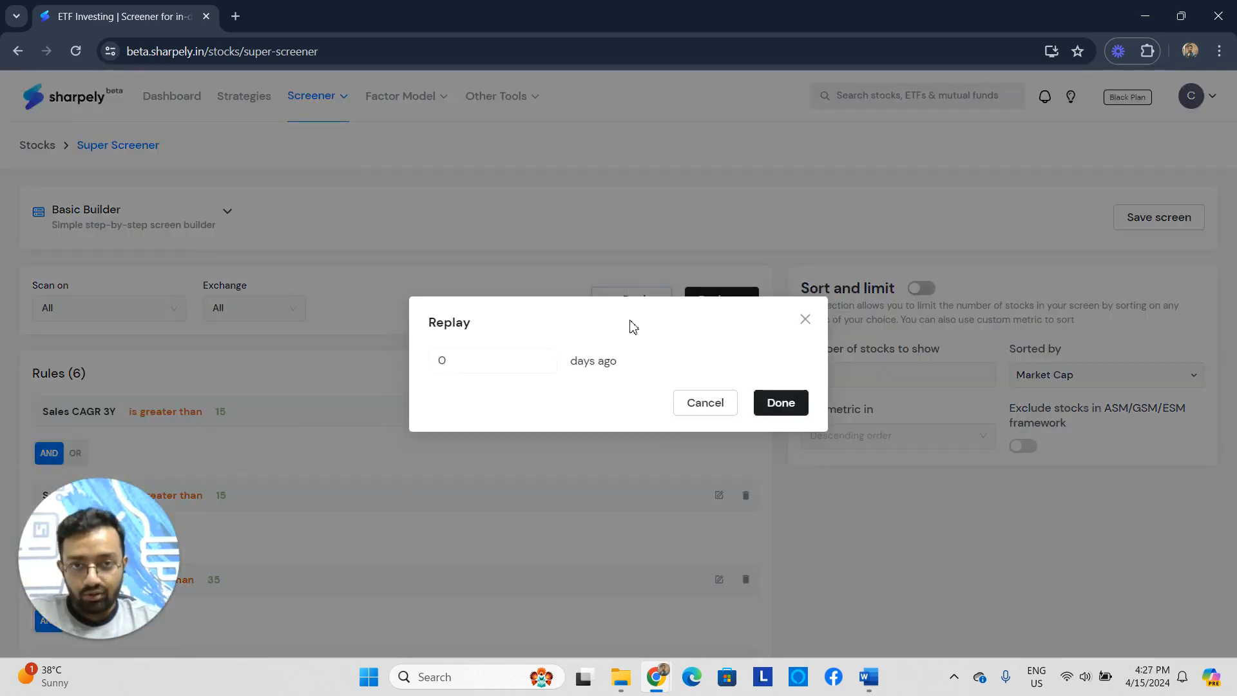
left_click(444, 359)
left_click_drag(454, 359, 422, 365)
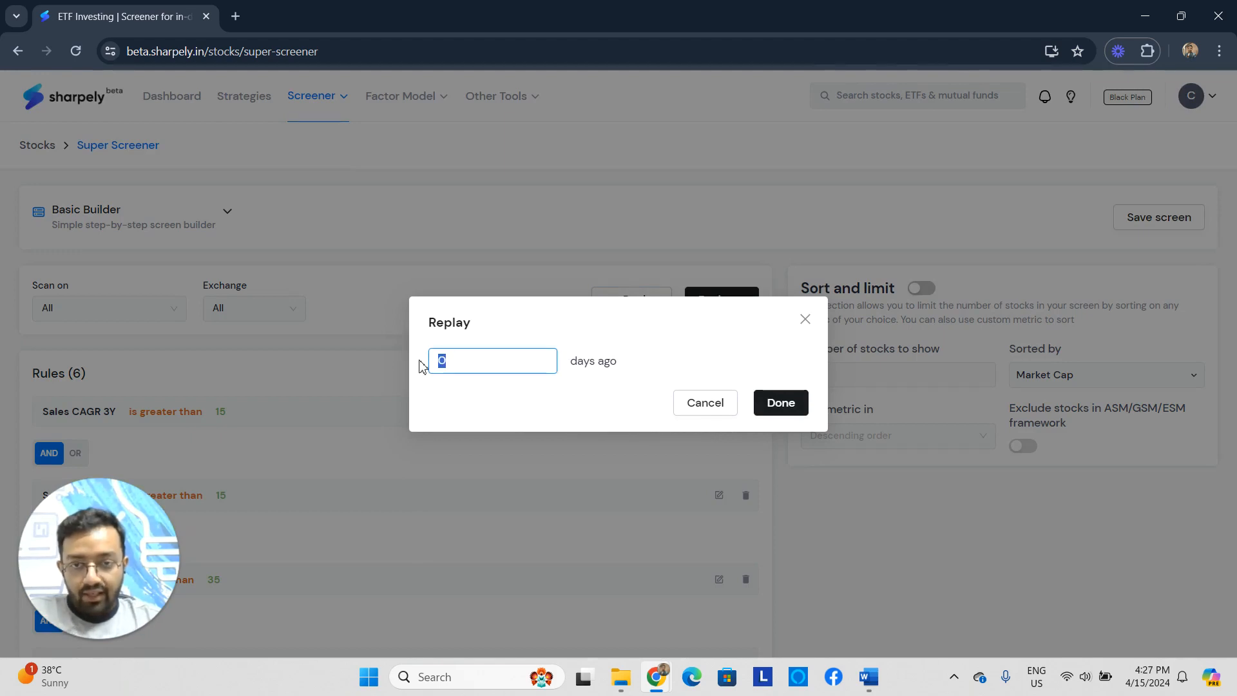
type("10")
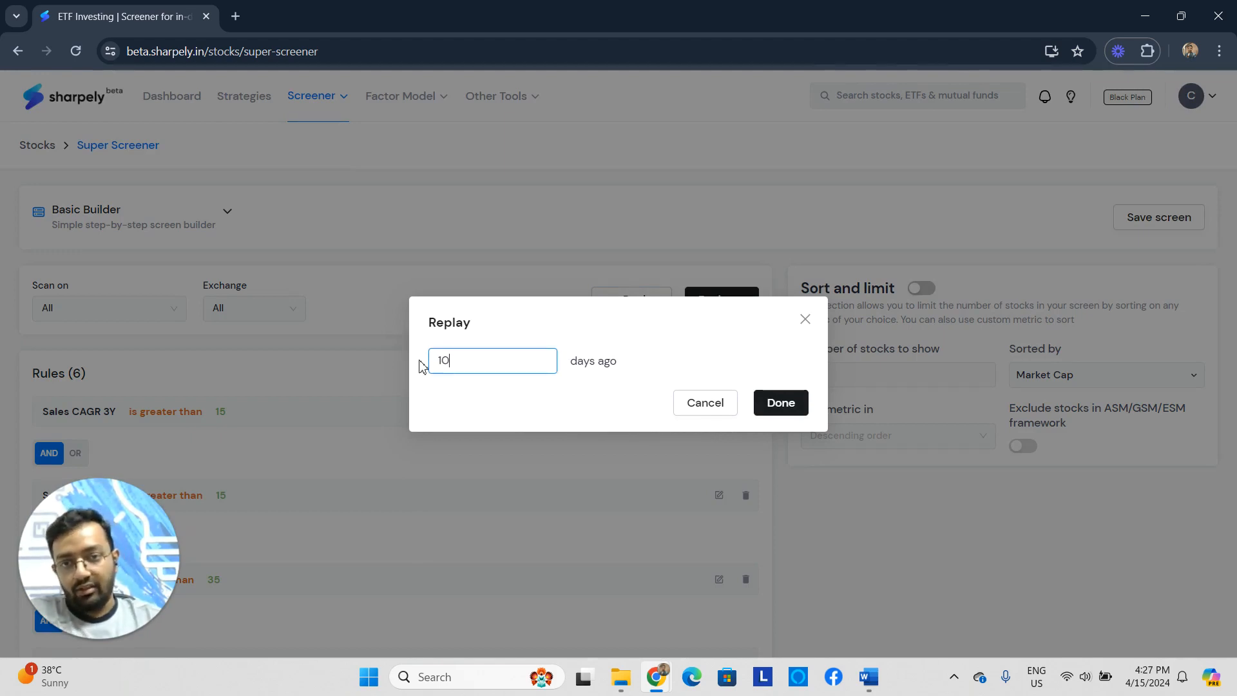
type("0")
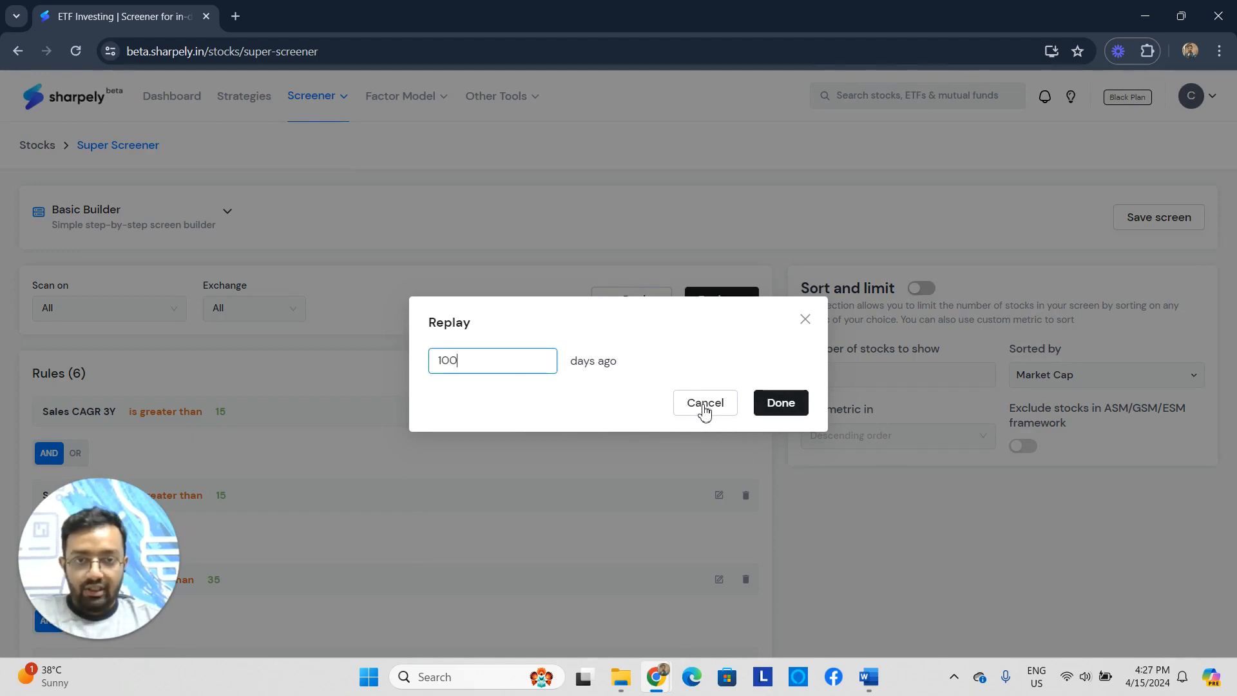
left_click(783, 404)
scroll(367, 308, "down", 8)
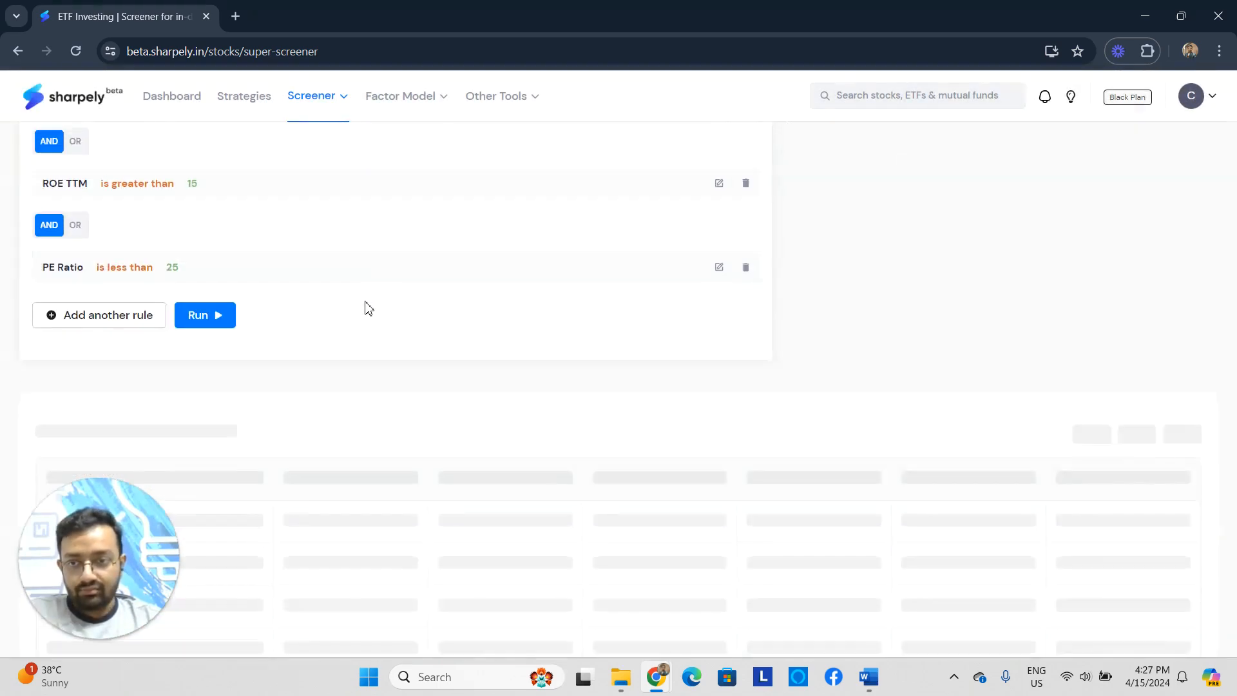
scroll(365, 307, "down", 3)
scroll(233, 218, "down", 1)
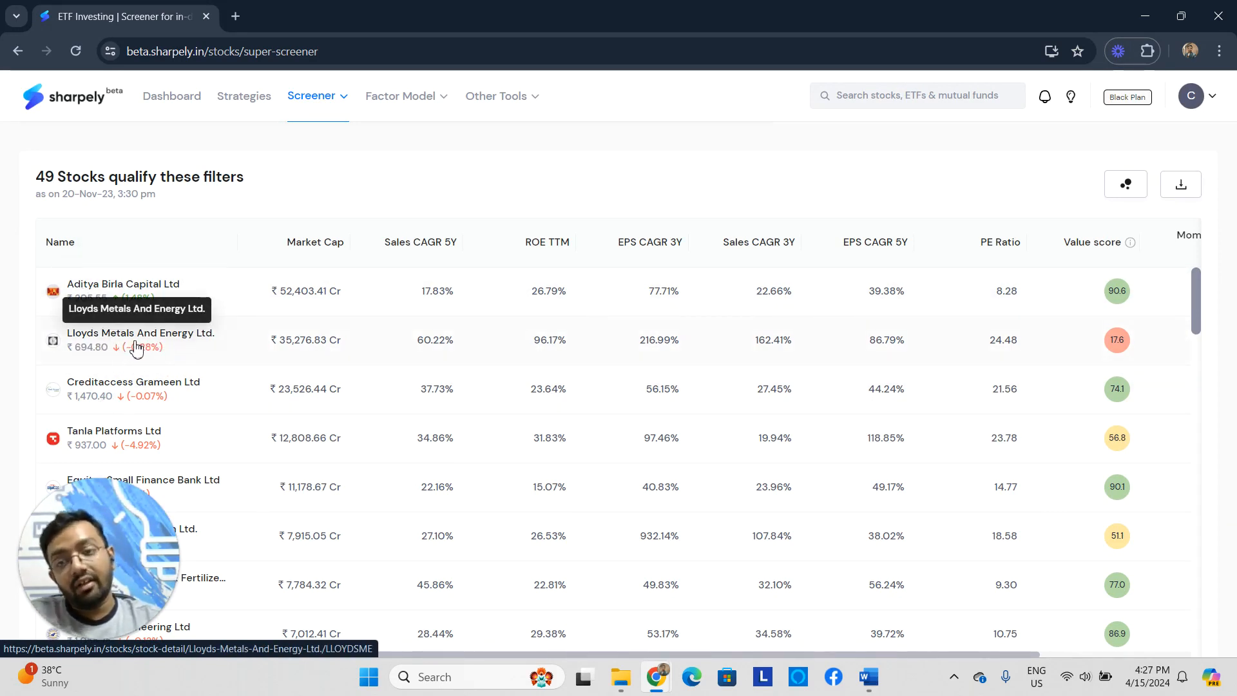
Step: Replay the screen as of 200 days ago and look through the stocks that qualified on that date
scroll(478, 461, "up", 10)
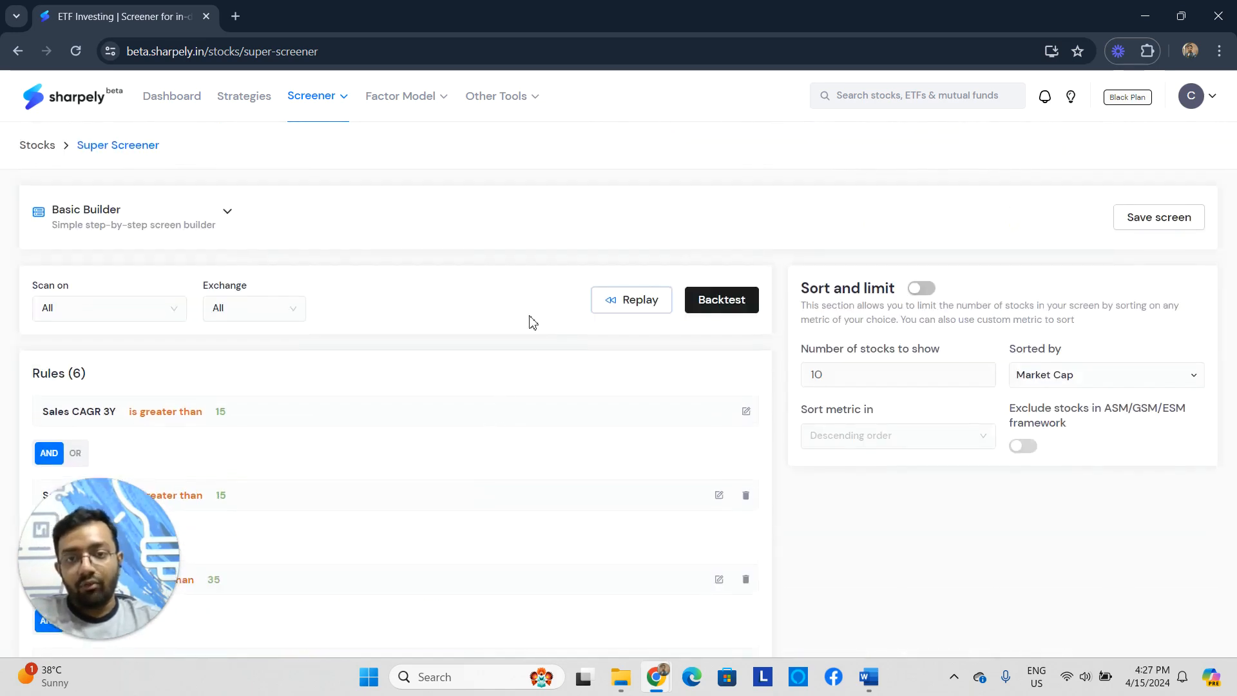
left_click(646, 310)
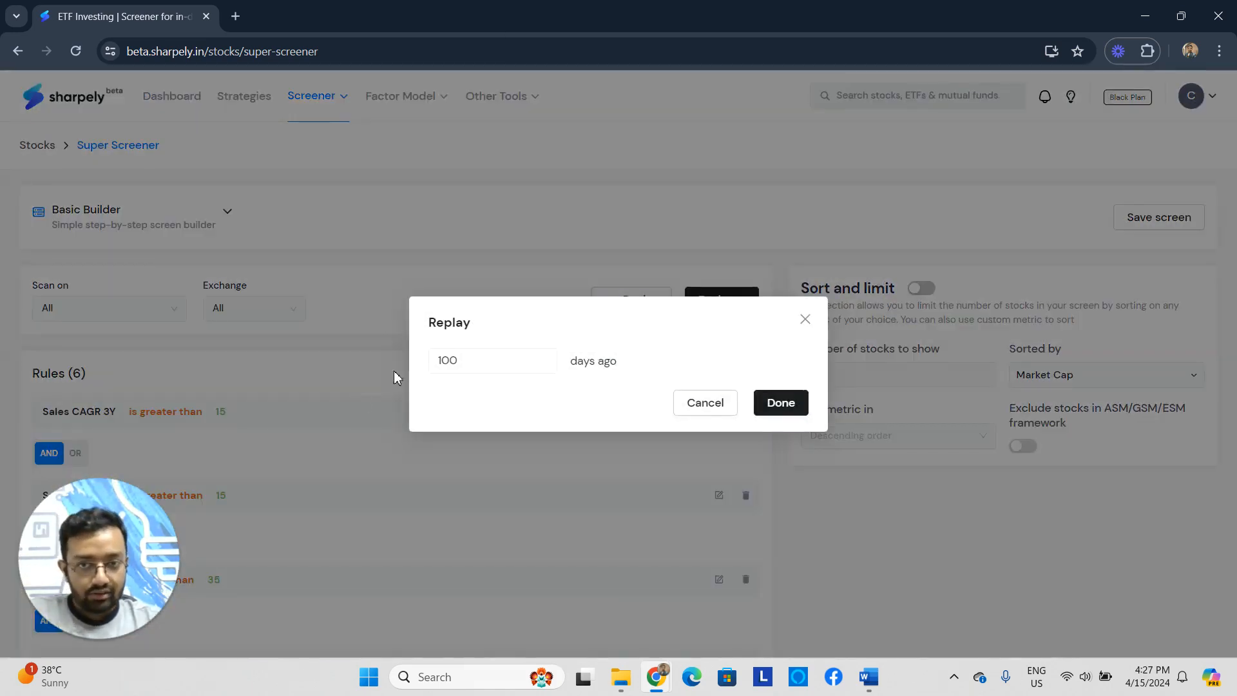
key("ctrl+a")
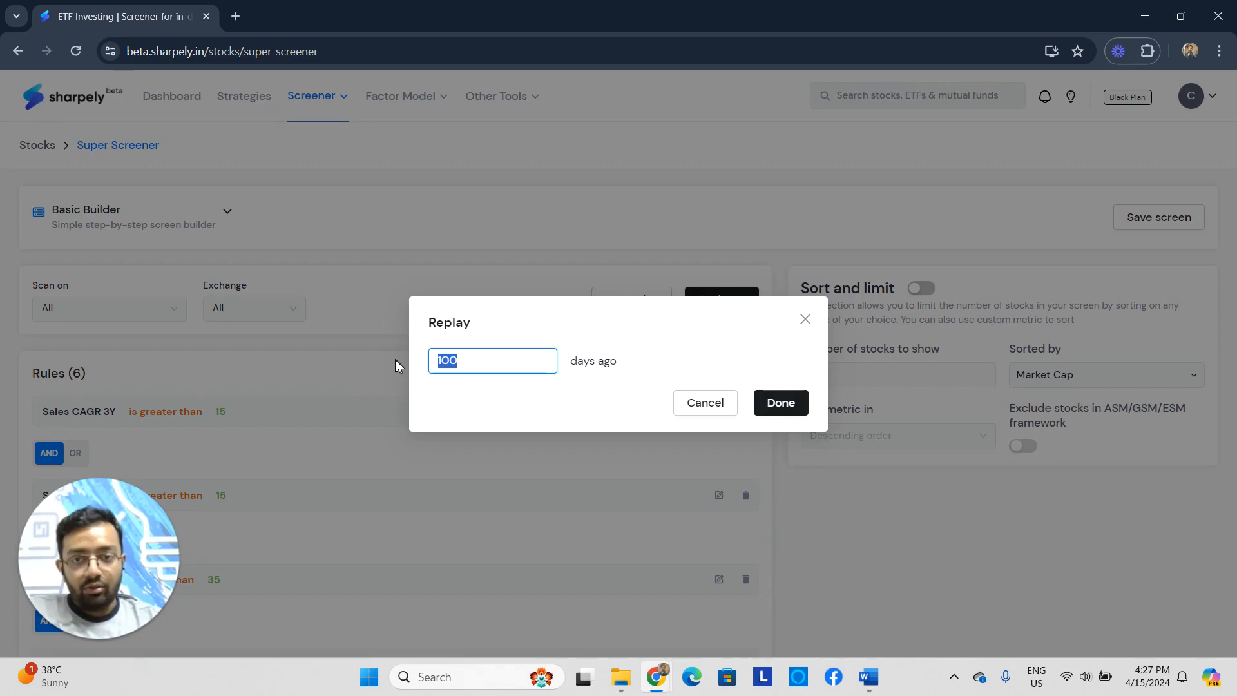
type("200")
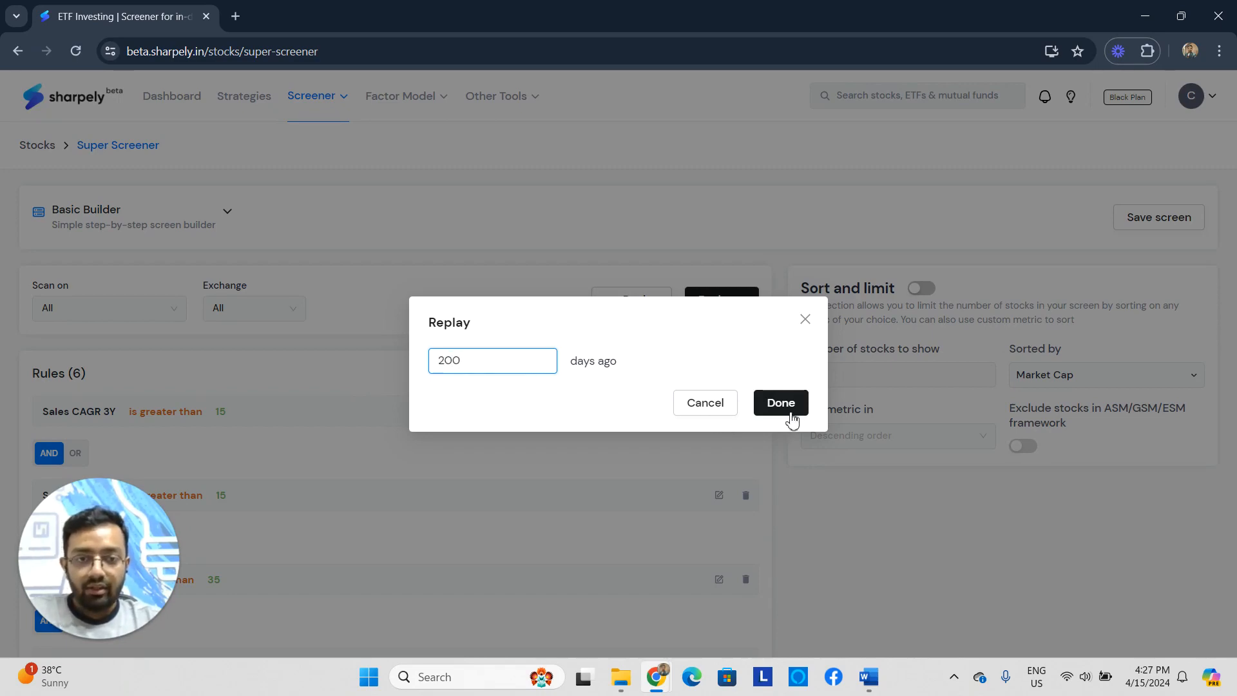
left_click(792, 419)
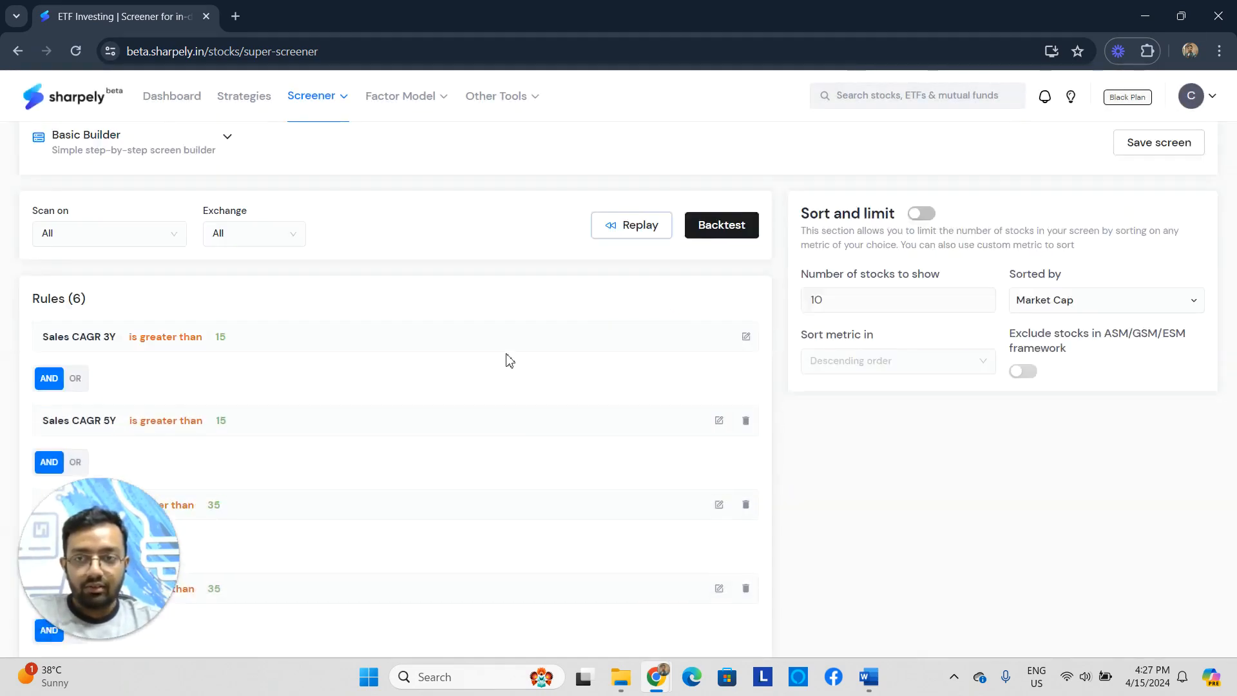
scroll(506, 359, "down", 9)
scroll(356, 304, "down", 1)
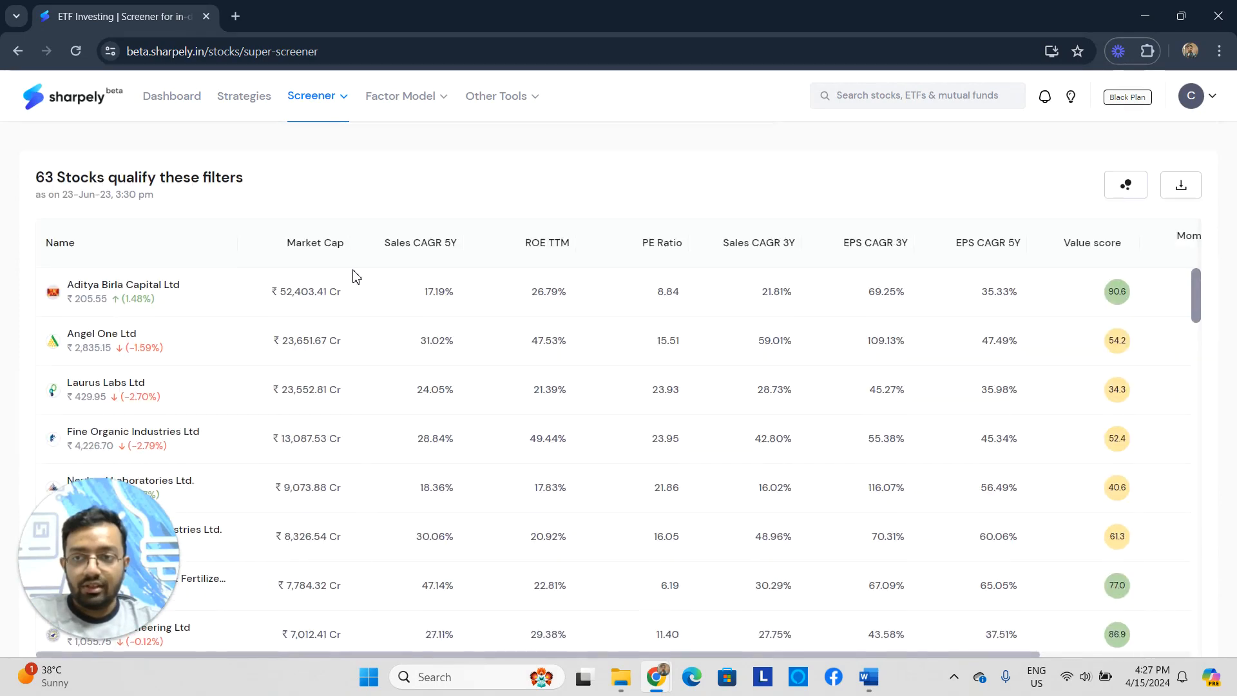
scroll(206, 322, "down", 1)
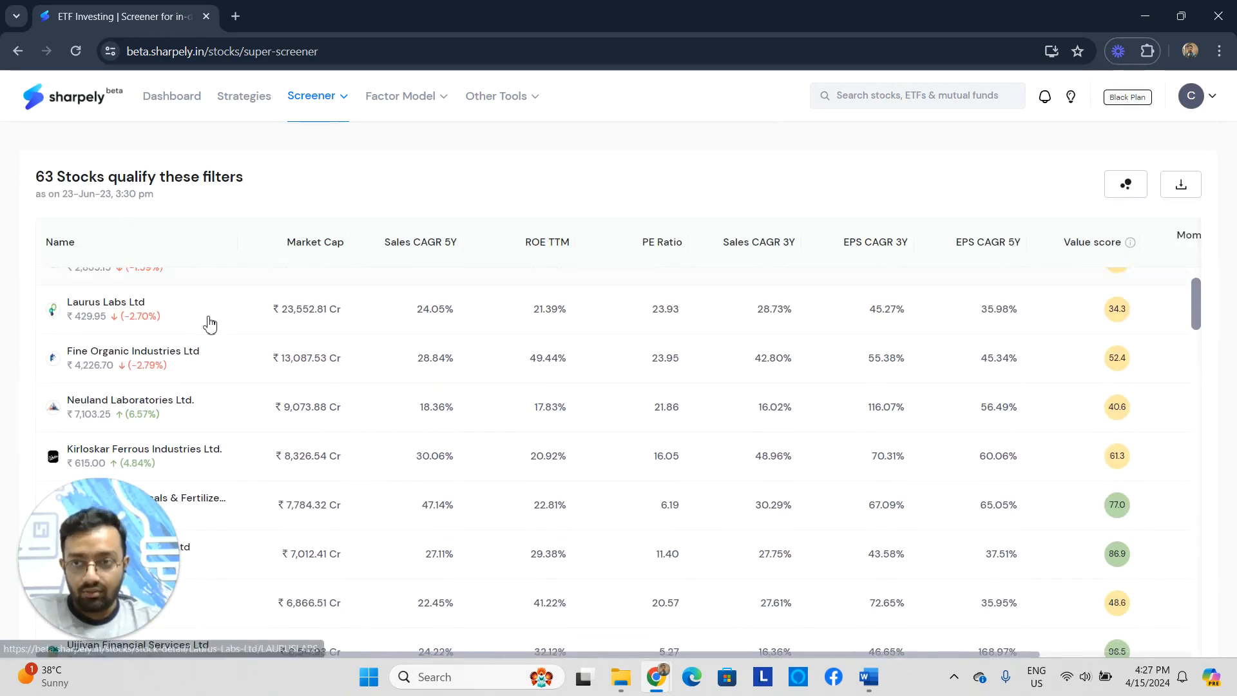
scroll(212, 322, "up", 3)
scroll(416, 361, "down", 3)
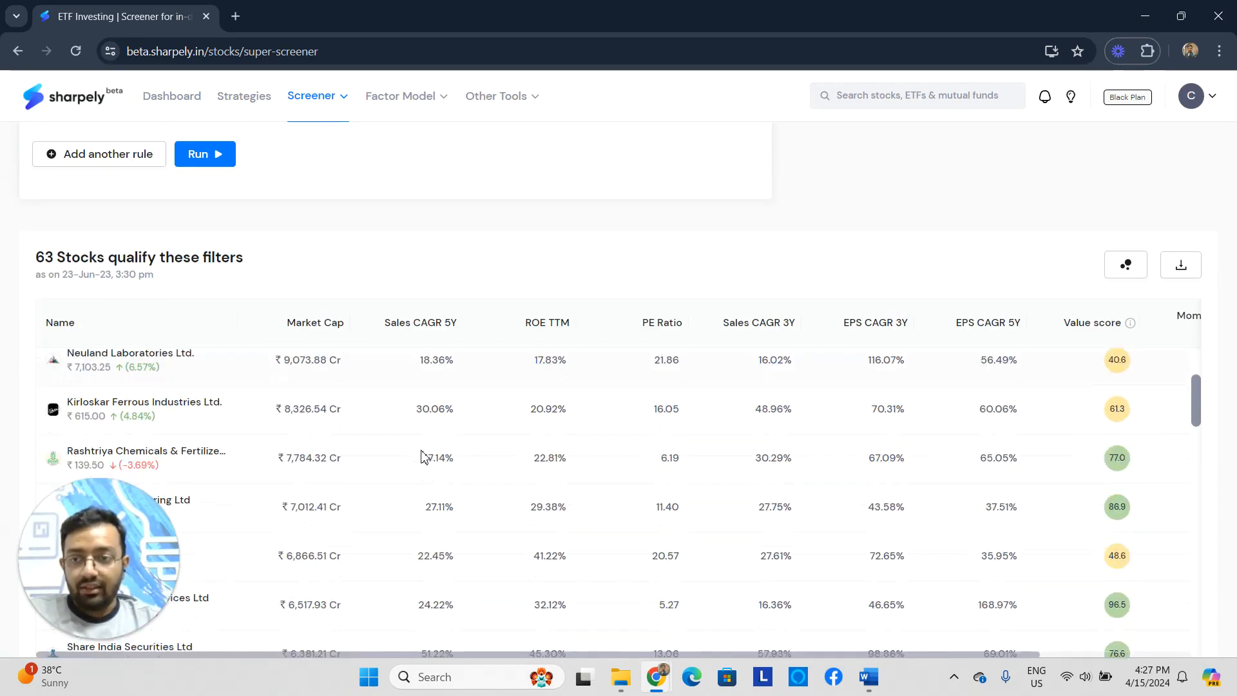
scroll(425, 457, "up", 3)
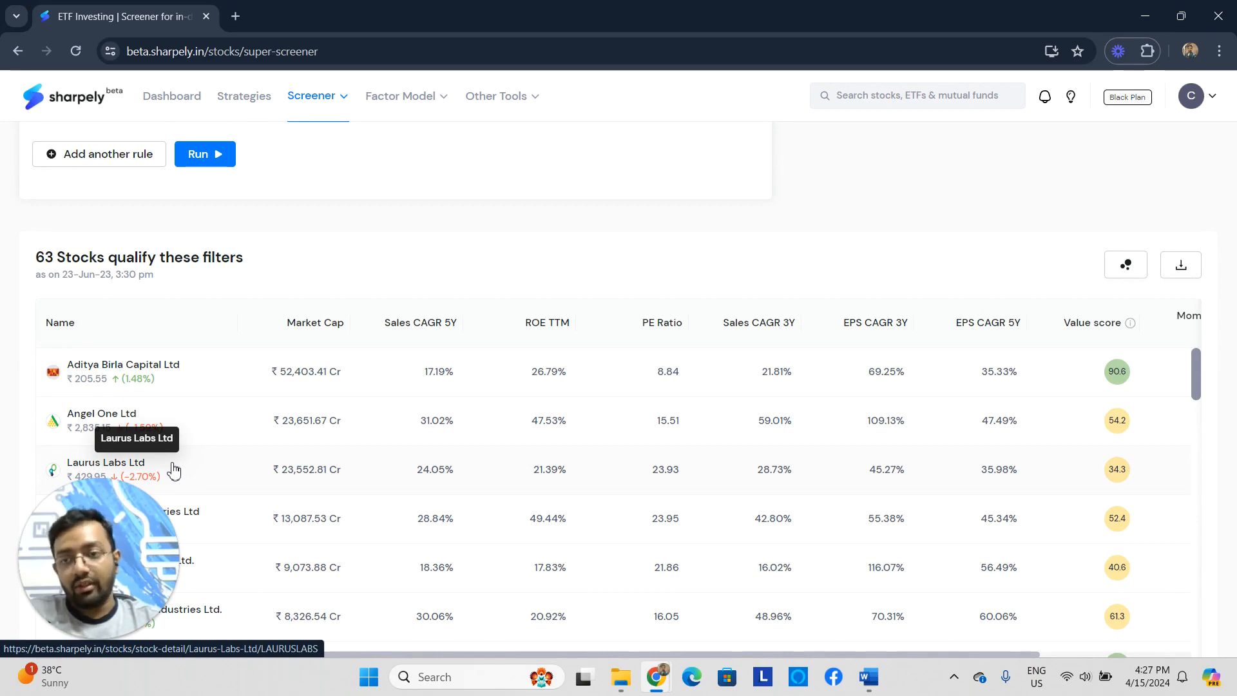
Step: Go over the Sales CAGR, EPS CAGR, ROE TTM and PE Ratio rules and check the present-day results table
scroll(339, 423, "up", 10)
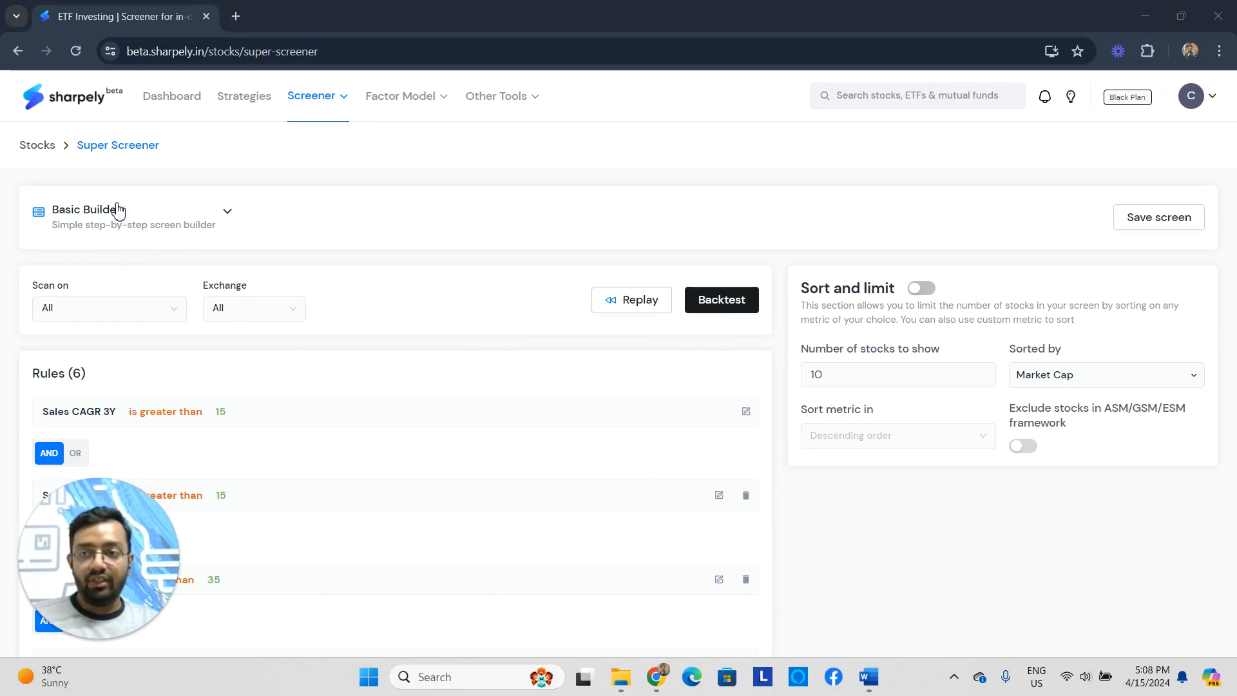
scroll(297, 232, "down", 5)
scroll(298, 264, "up", 4)
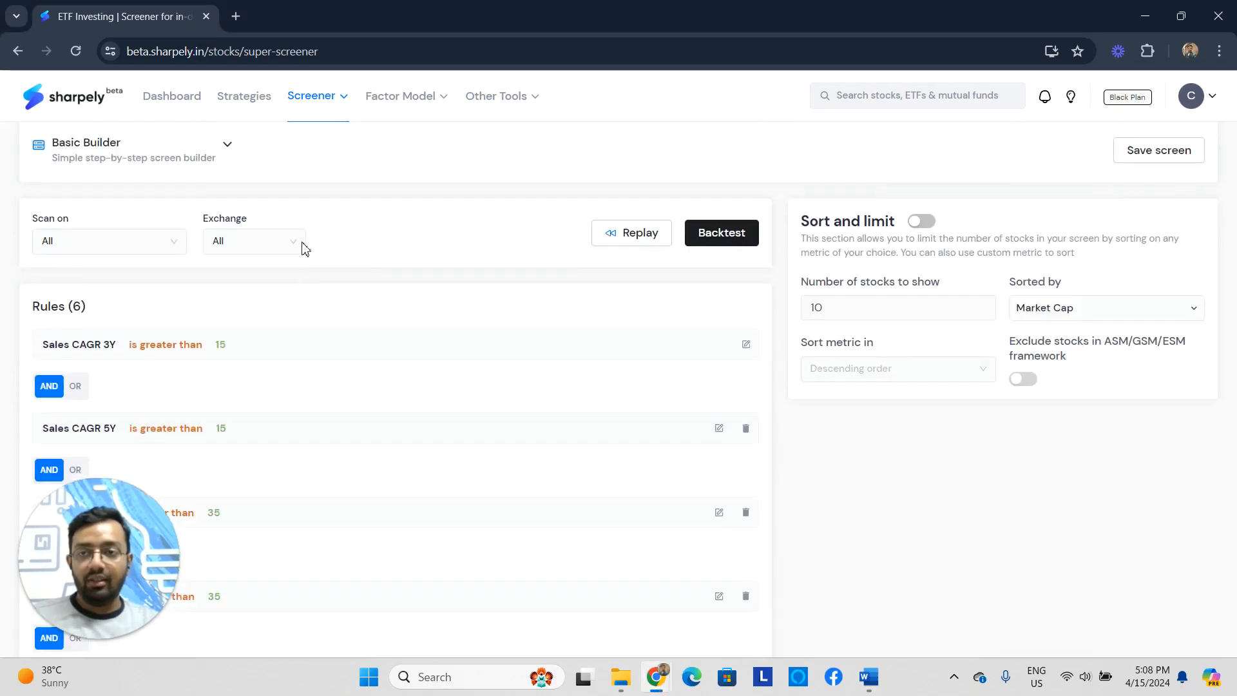
scroll(315, 258, "down", 5)
scroll(296, 232, "up", 4)
scroll(196, 219, "down", 2)
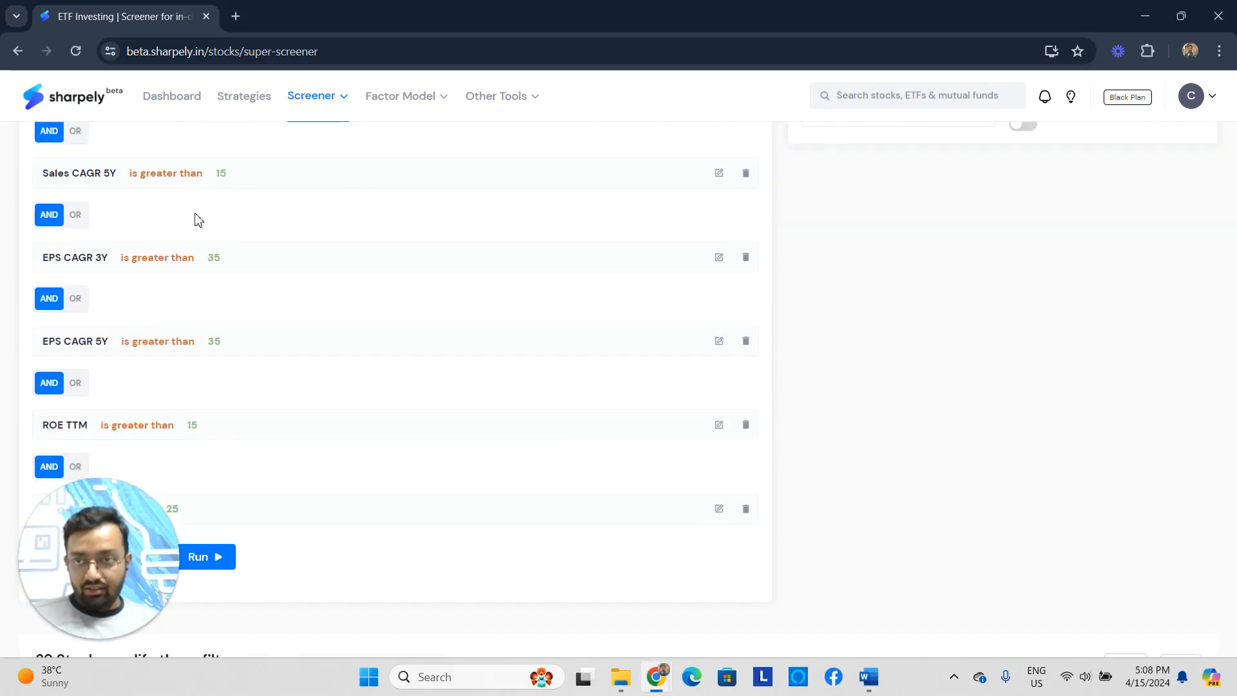
scroll(263, 207, "up", 2)
scroll(277, 219, "up", 1)
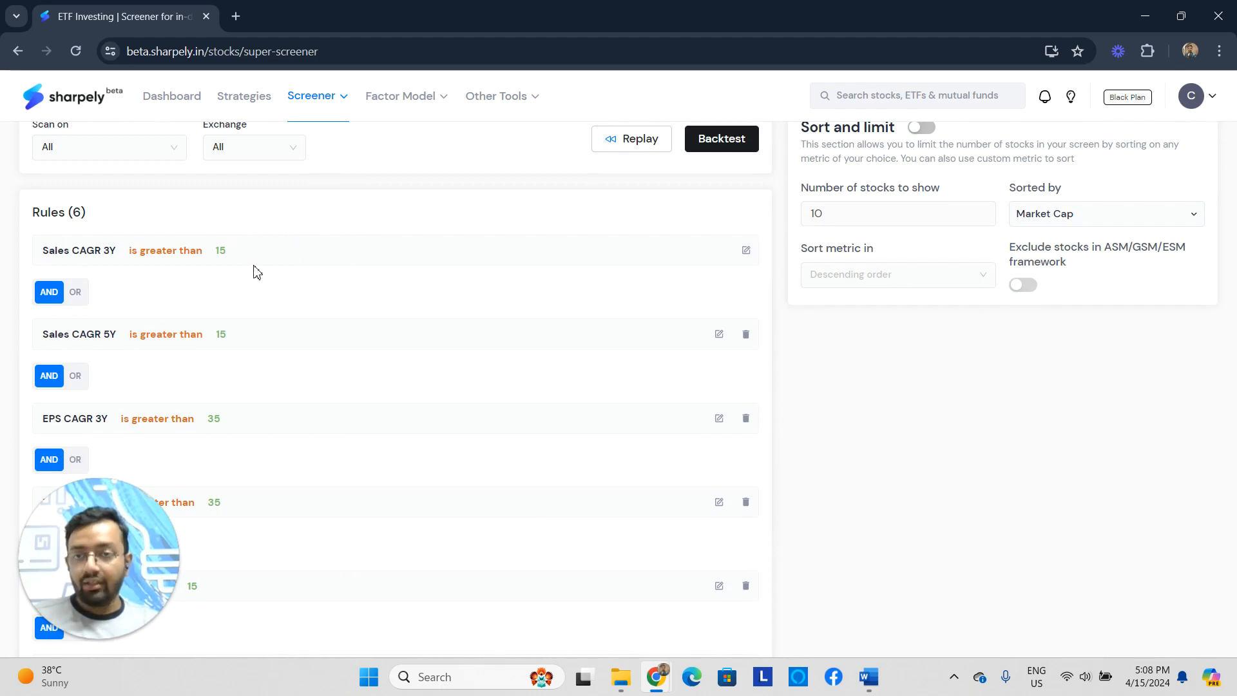
scroll(100, 196, "down", 2)
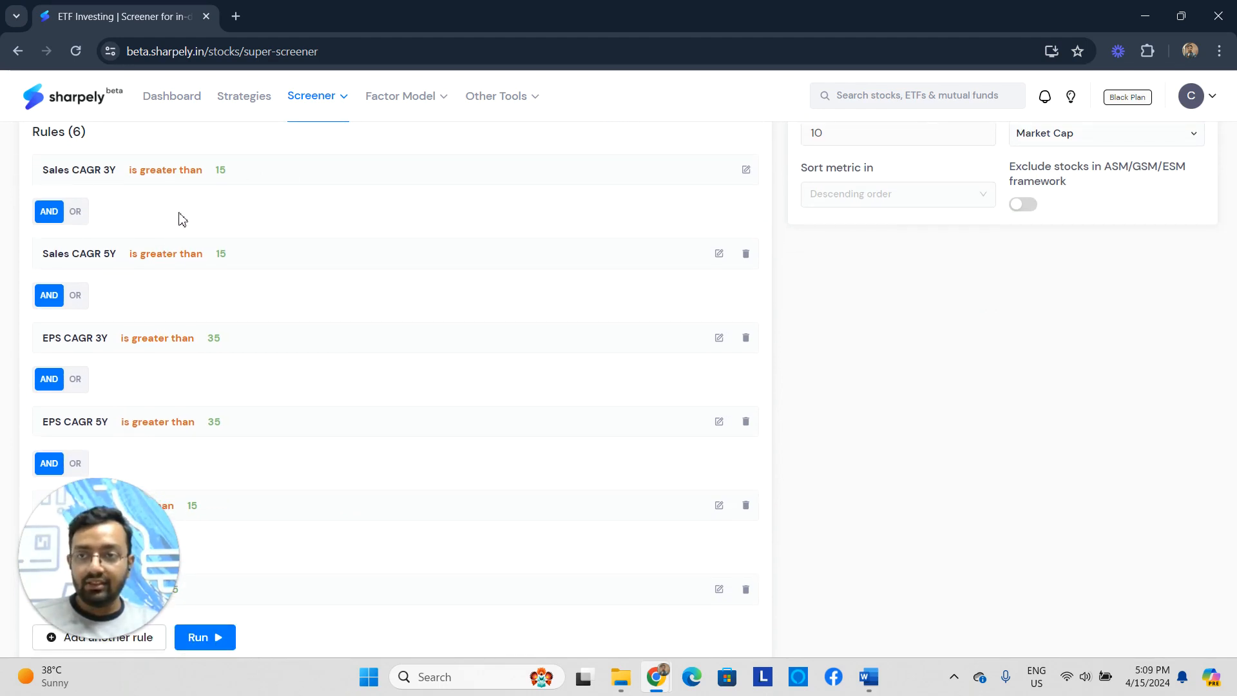
scroll(161, 245, "down", 2)
scroll(219, 293, "up", 2)
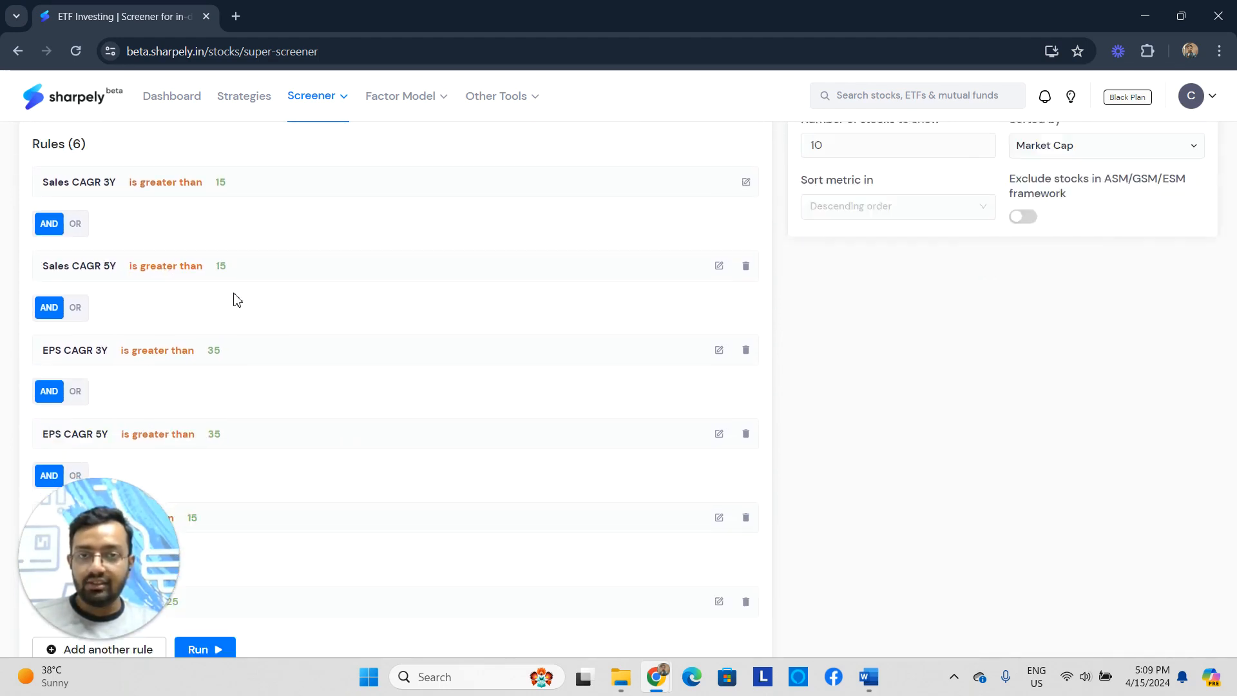
scroll(238, 300, "down", 5)
scroll(285, 307, "down", 5)
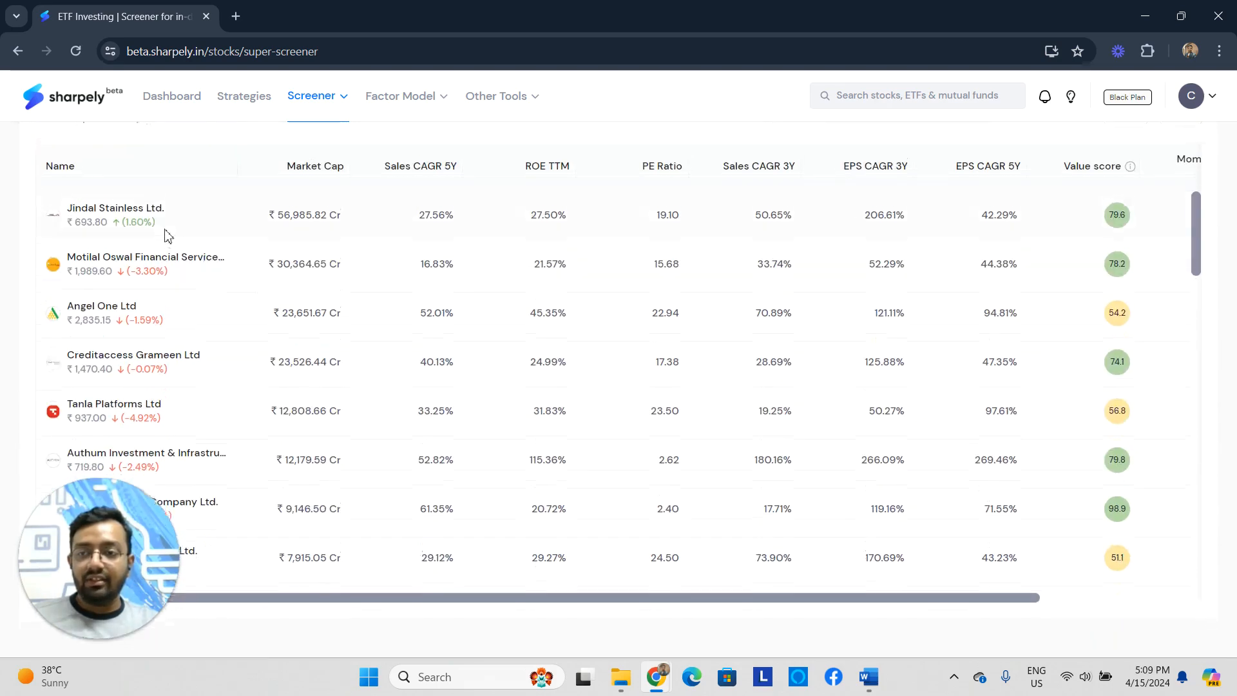
scroll(167, 236, "up", 3)
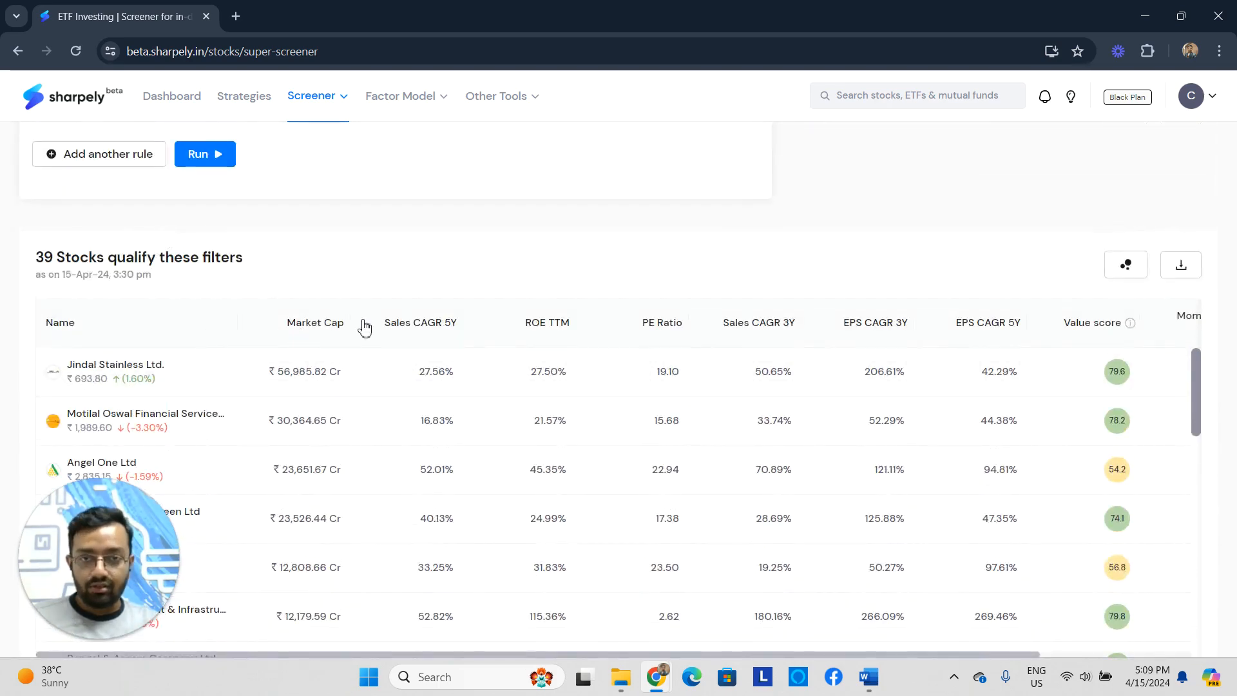
Step: Turn on Sort and limit for the screen and set the number of stocks to show to 15
scroll(451, 341, "up", 7)
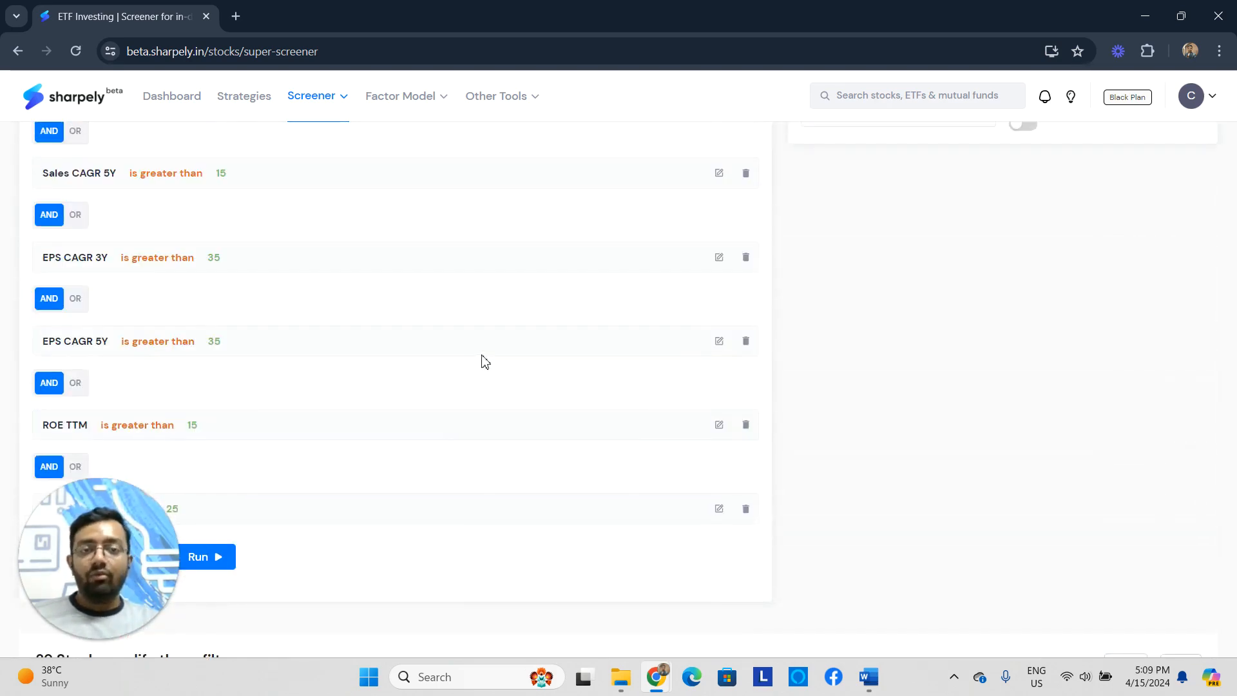
scroll(485, 360, "down", 7)
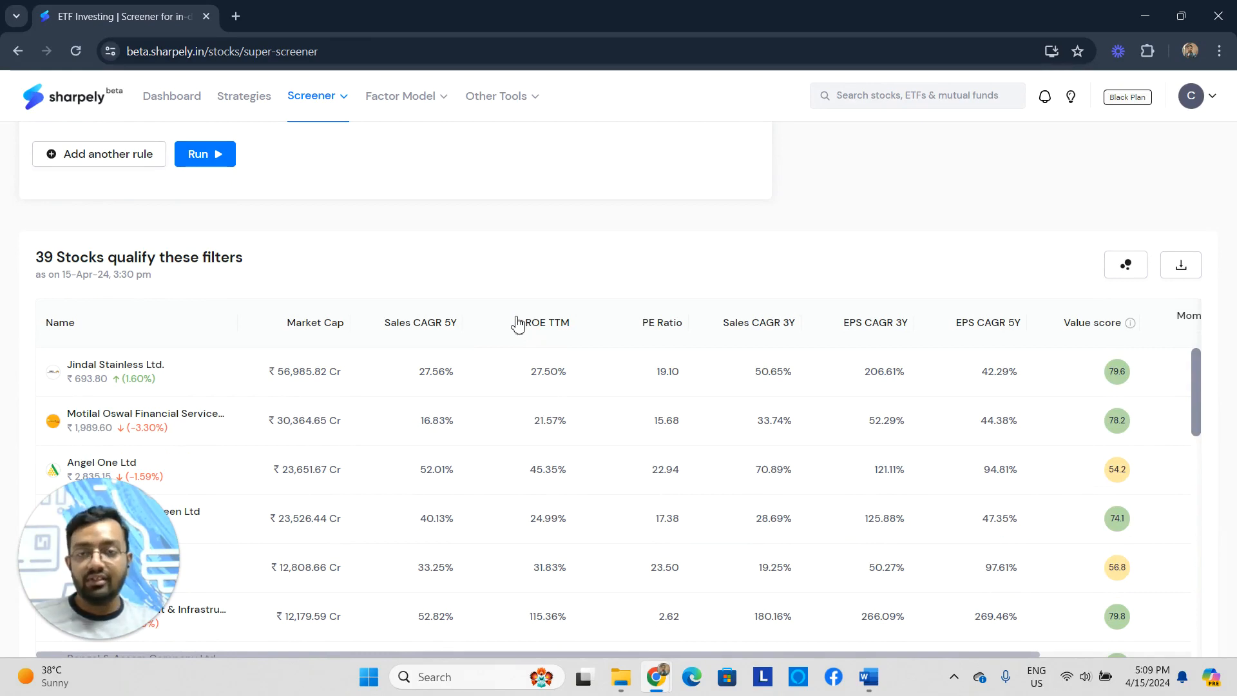
scroll(652, 346, "up", 10)
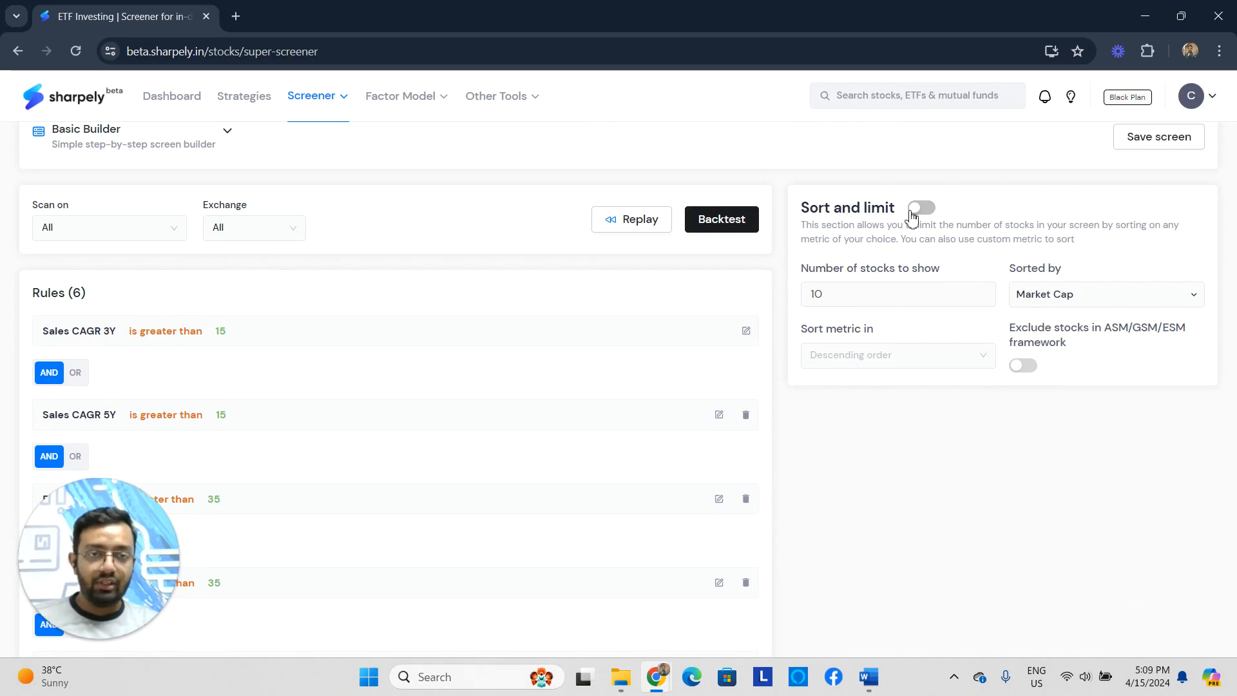
left_click(920, 208)
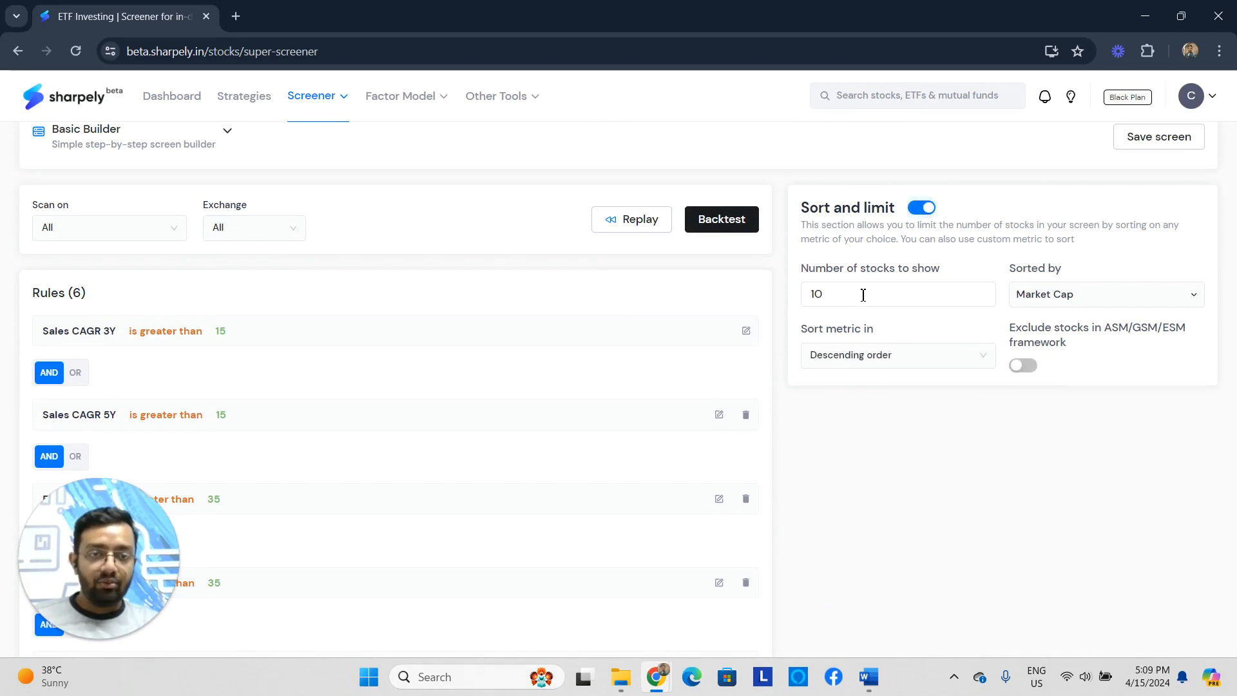
left_click_drag(864, 294, 776, 300)
key("BackSpace")
type("15")
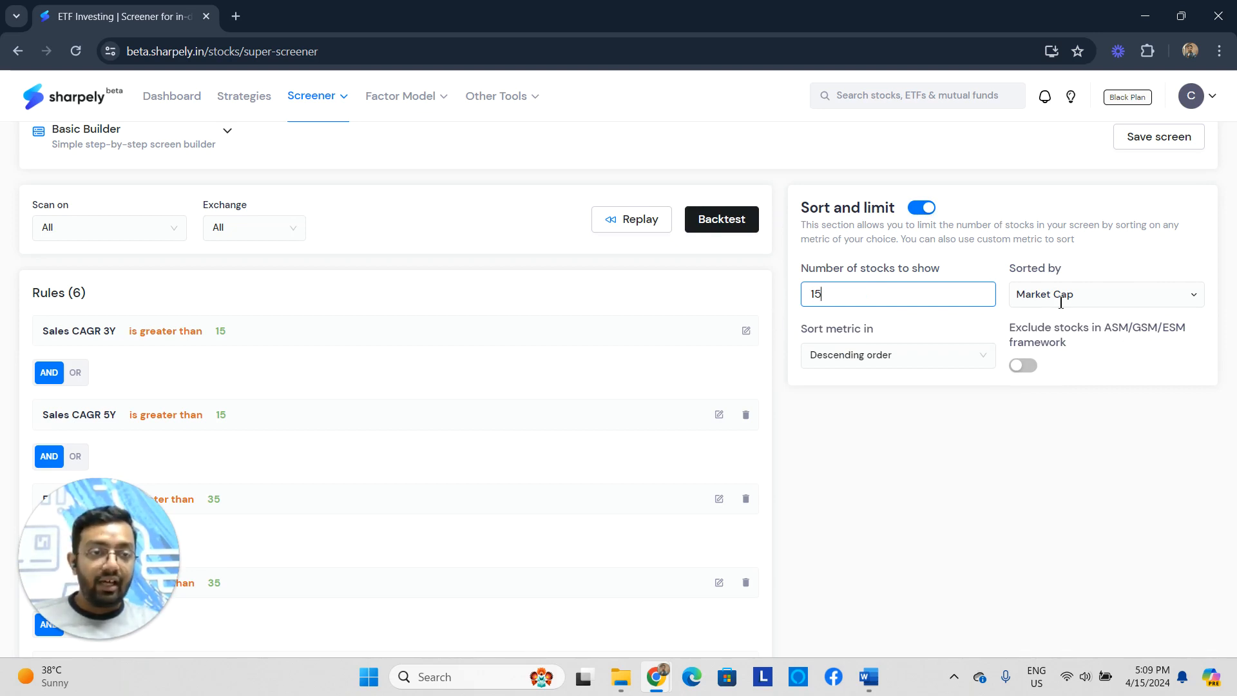
Step: Set the sorting metric for the limited stocks to Six Month Rel Return
left_click(1135, 303)
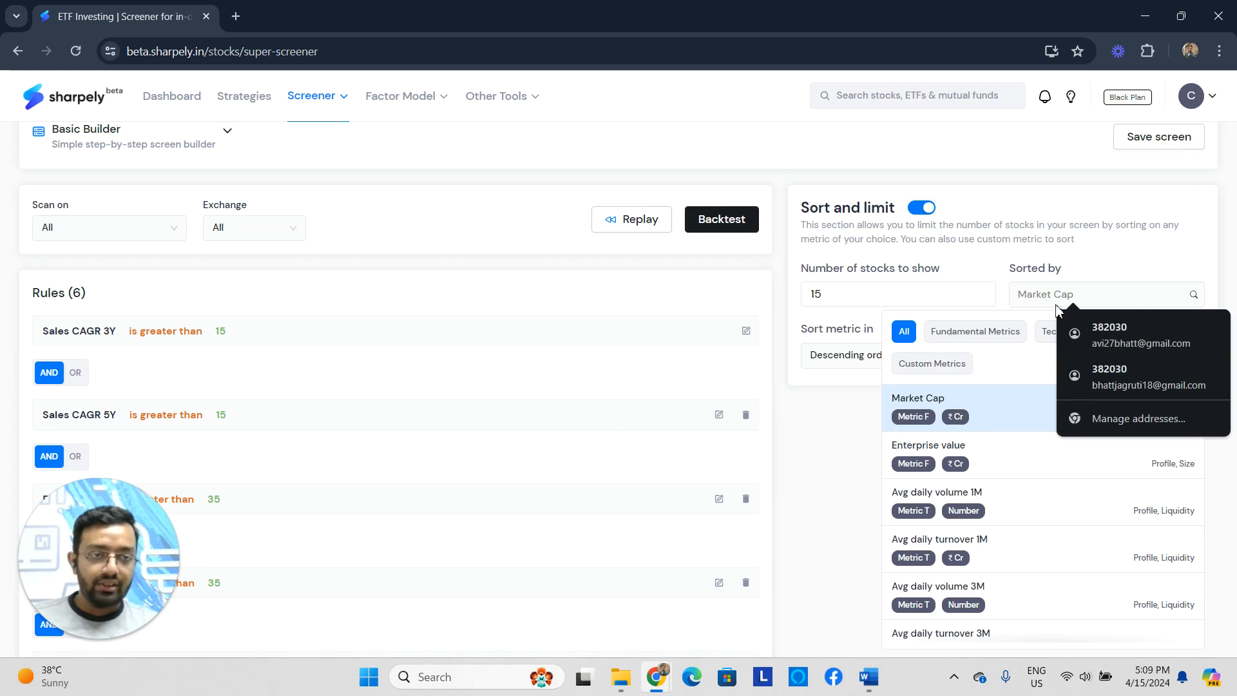
type("si")
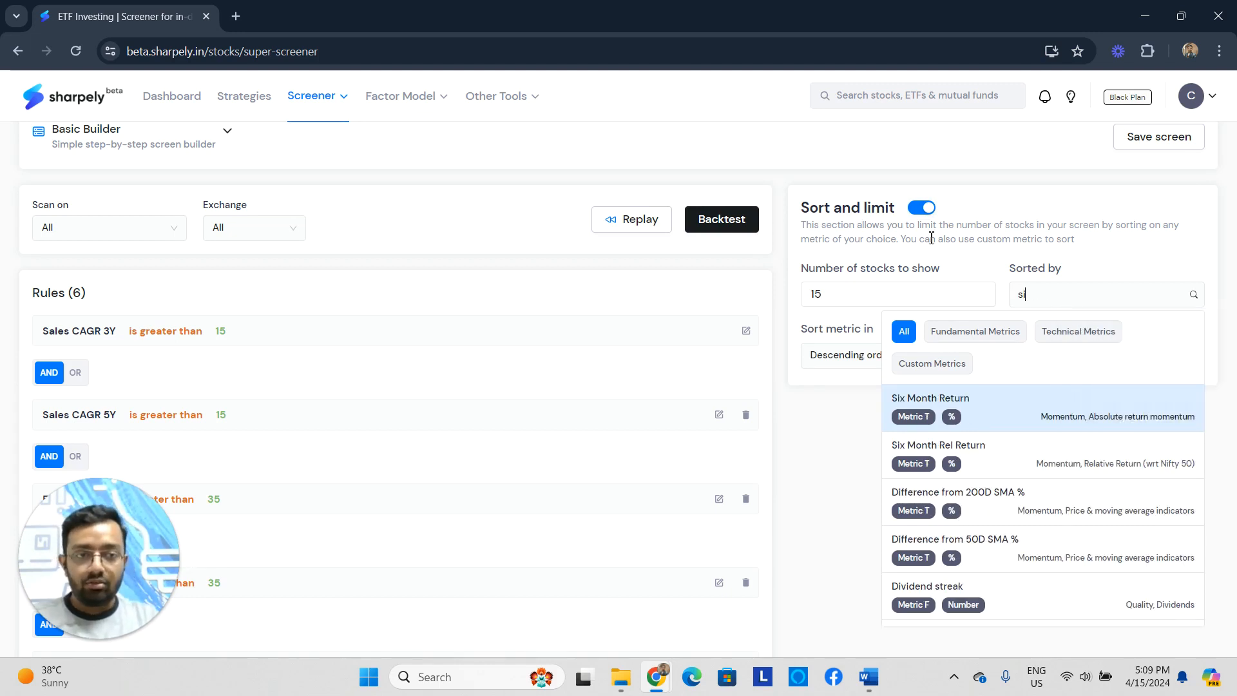
type("x")
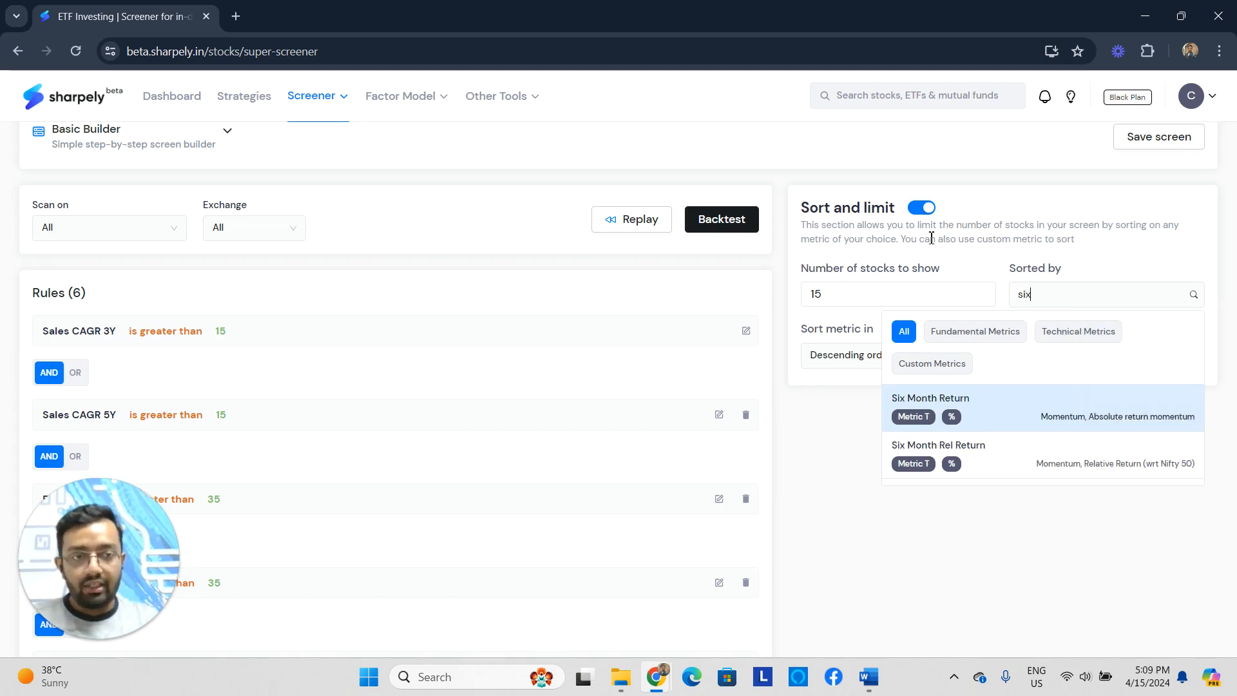
left_click(997, 451)
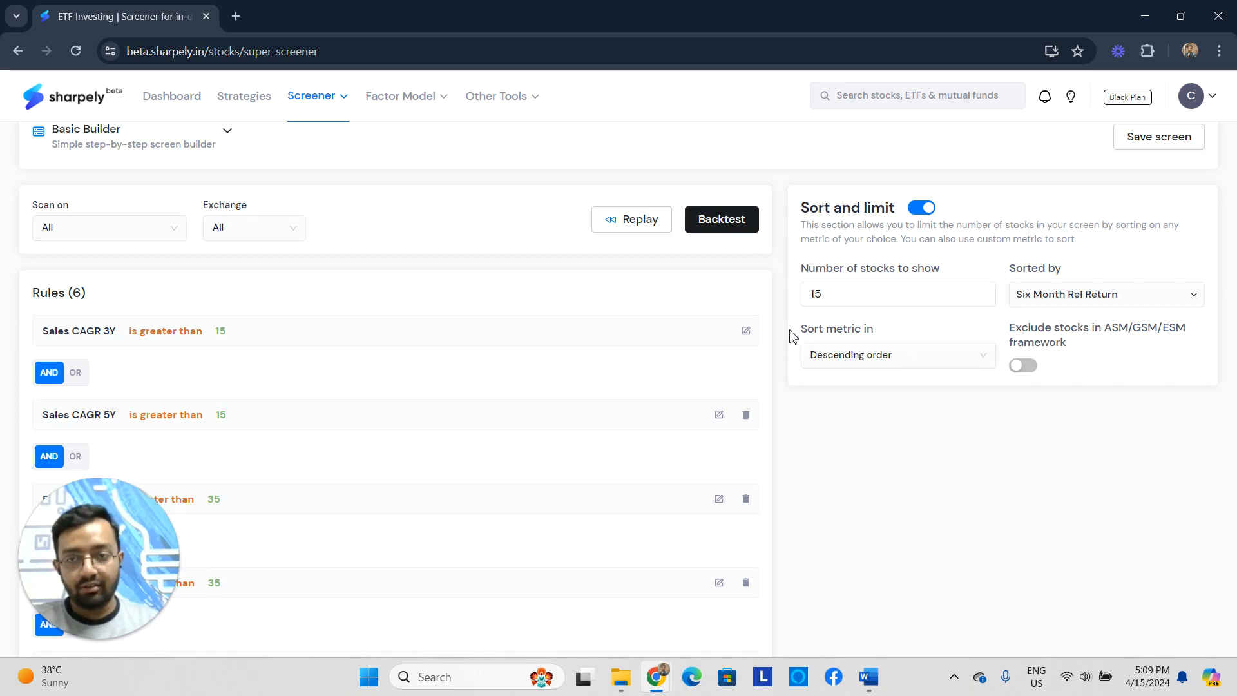
Step: Run the screen with the sort and limit settings and view the qualifying stocks
scroll(511, 373, "down", 9)
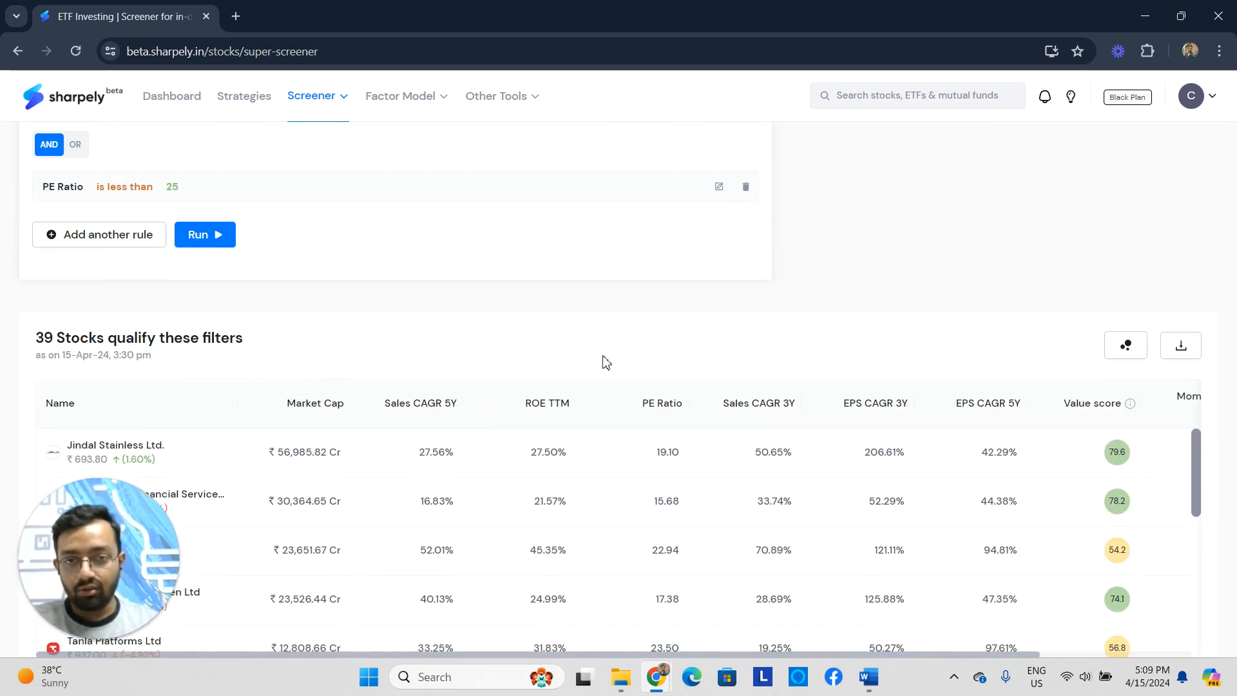
scroll(1003, 345, "up", 9)
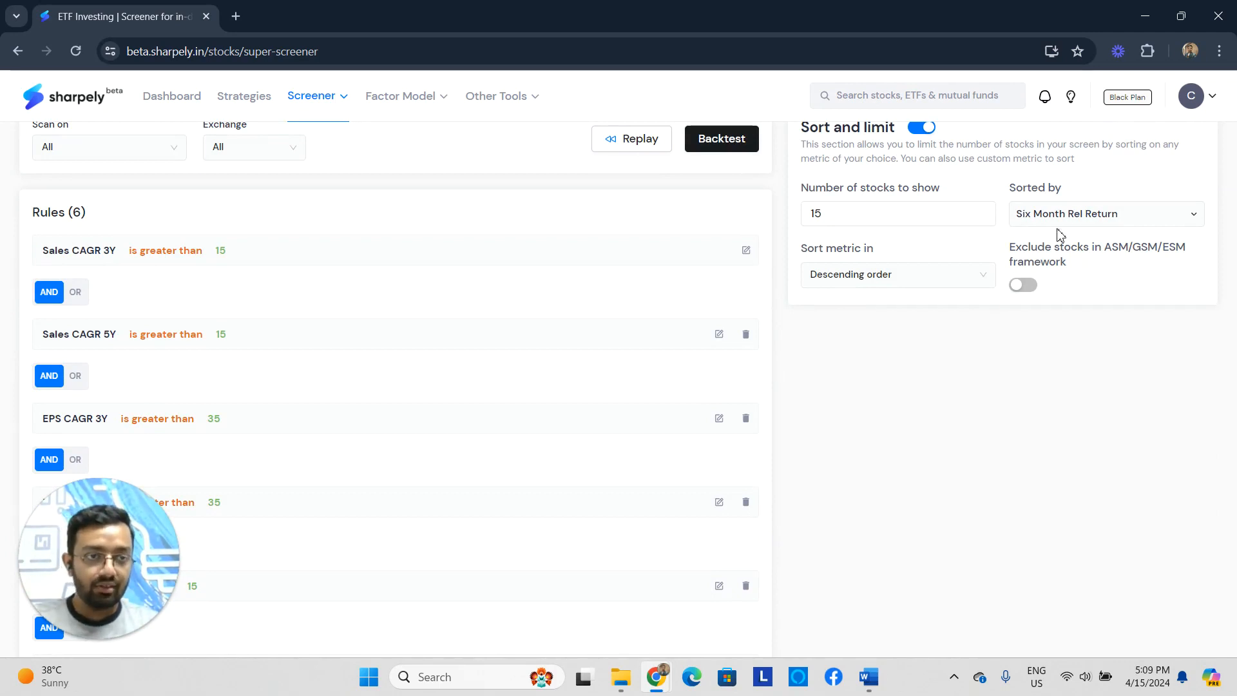
scroll(853, 331, "down", 5)
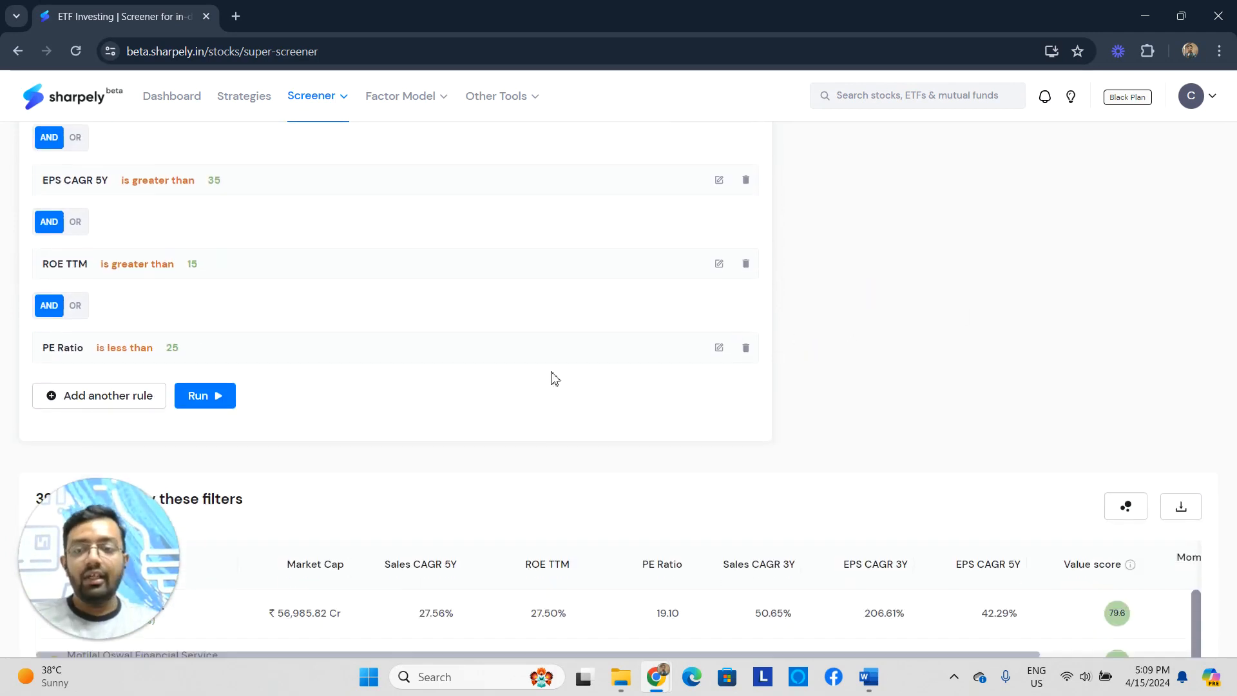
left_click(208, 402)
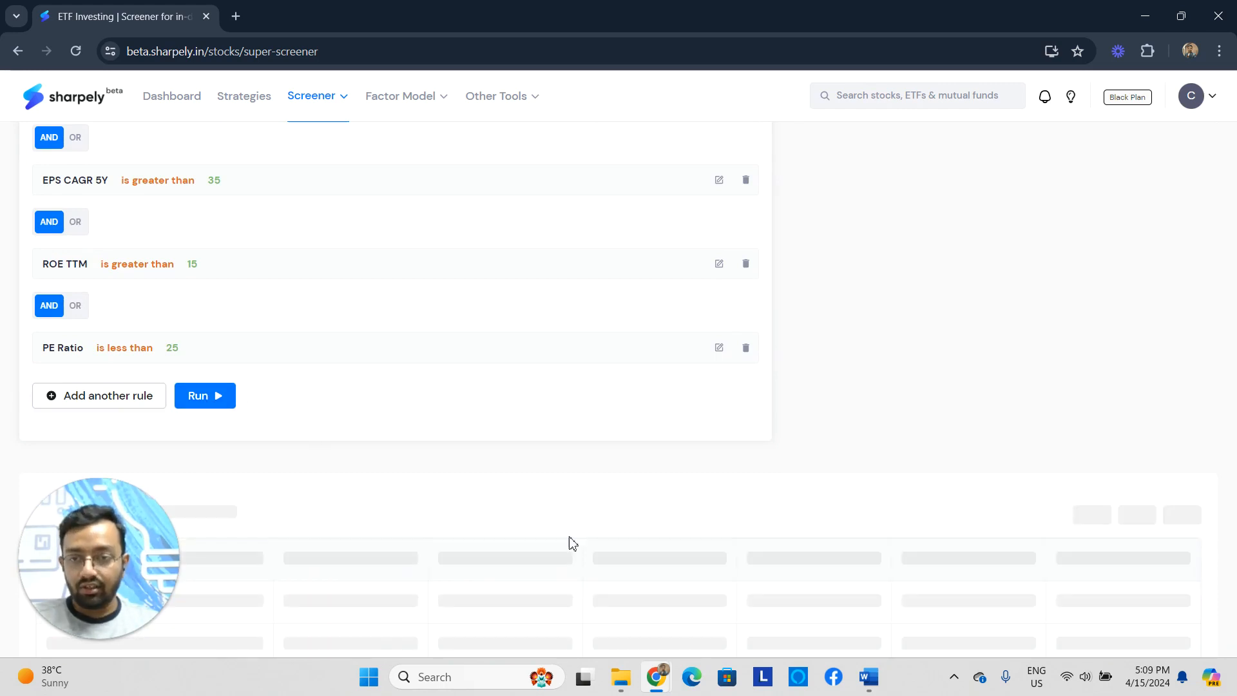
scroll(545, 414, "down", 5)
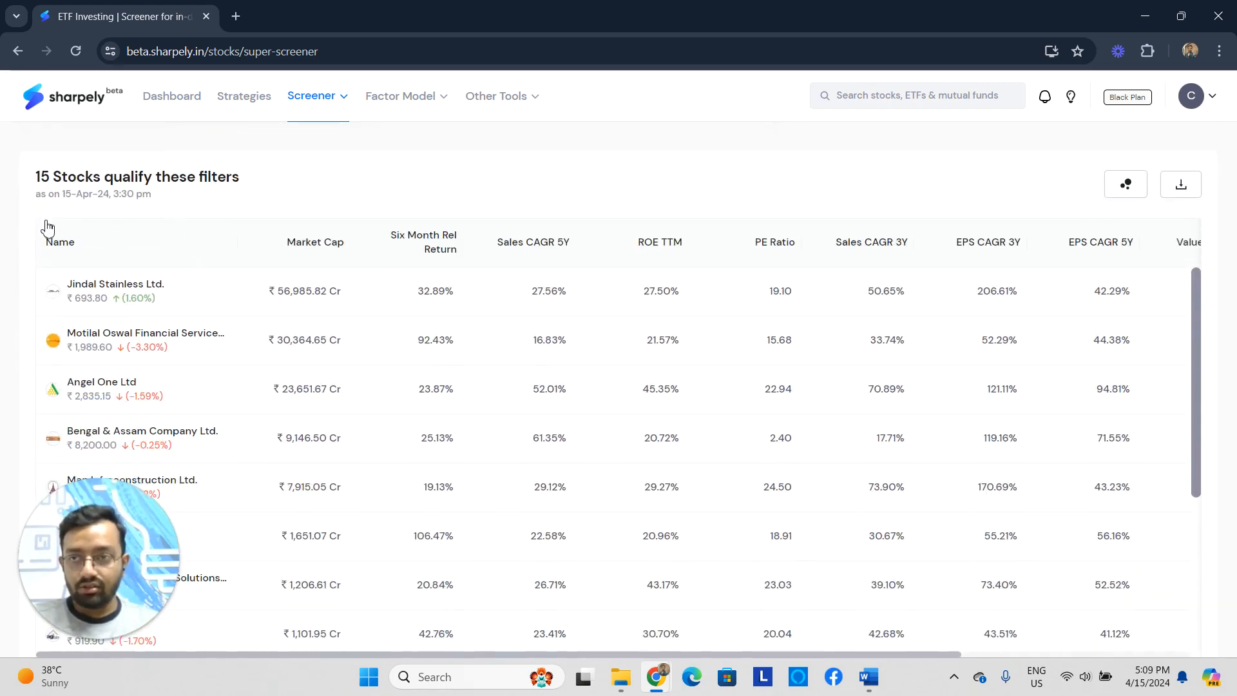
scroll(229, 355, "up", 10)
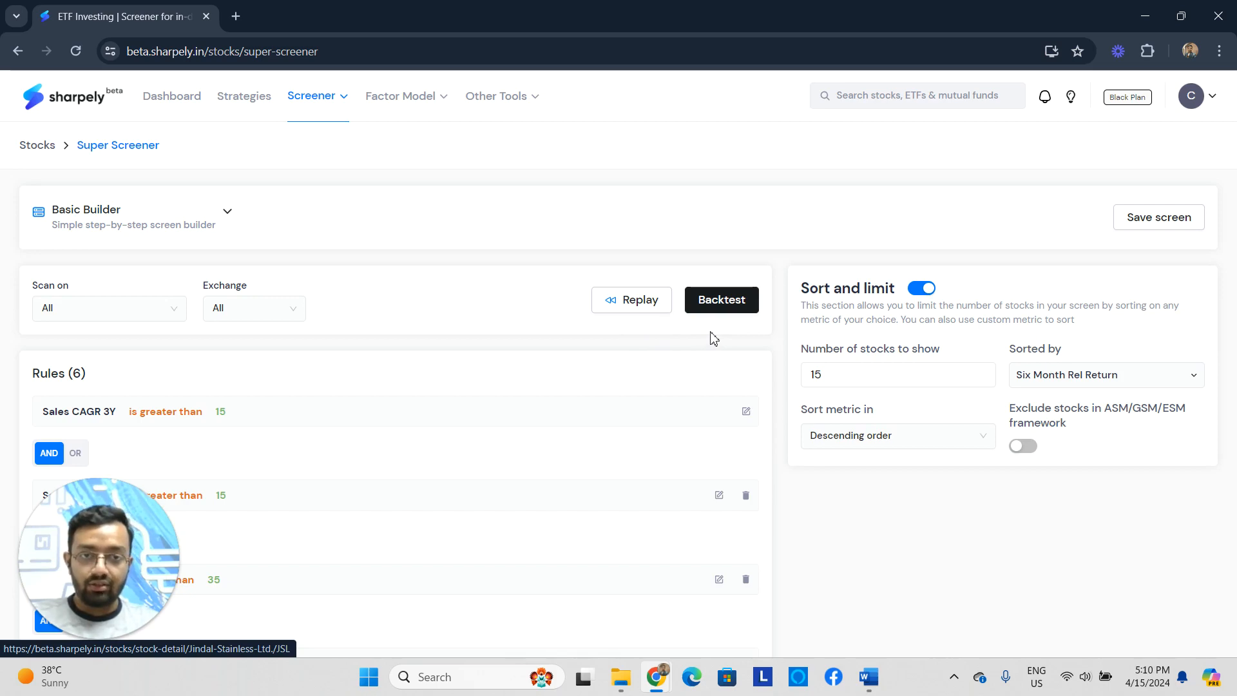
scroll(654, 406, "down", 10)
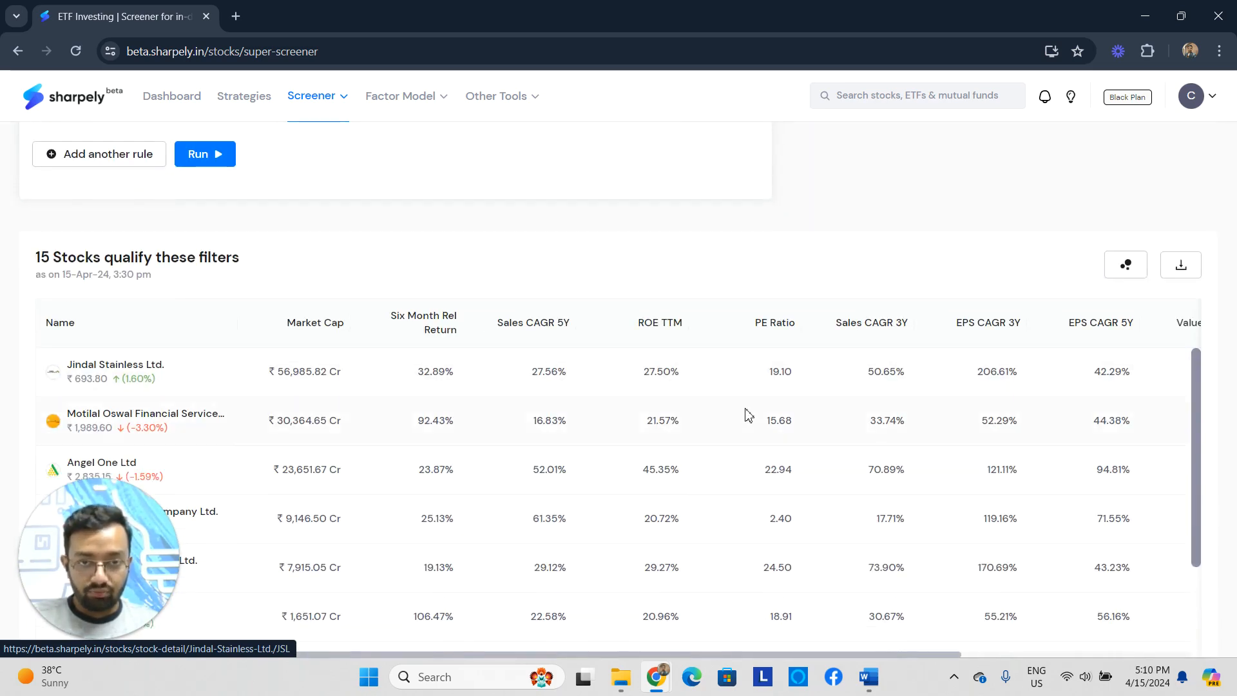
Step: Backtest the screen and view the portfolio versus benchmark performance
scroll(749, 414, "up", 8)
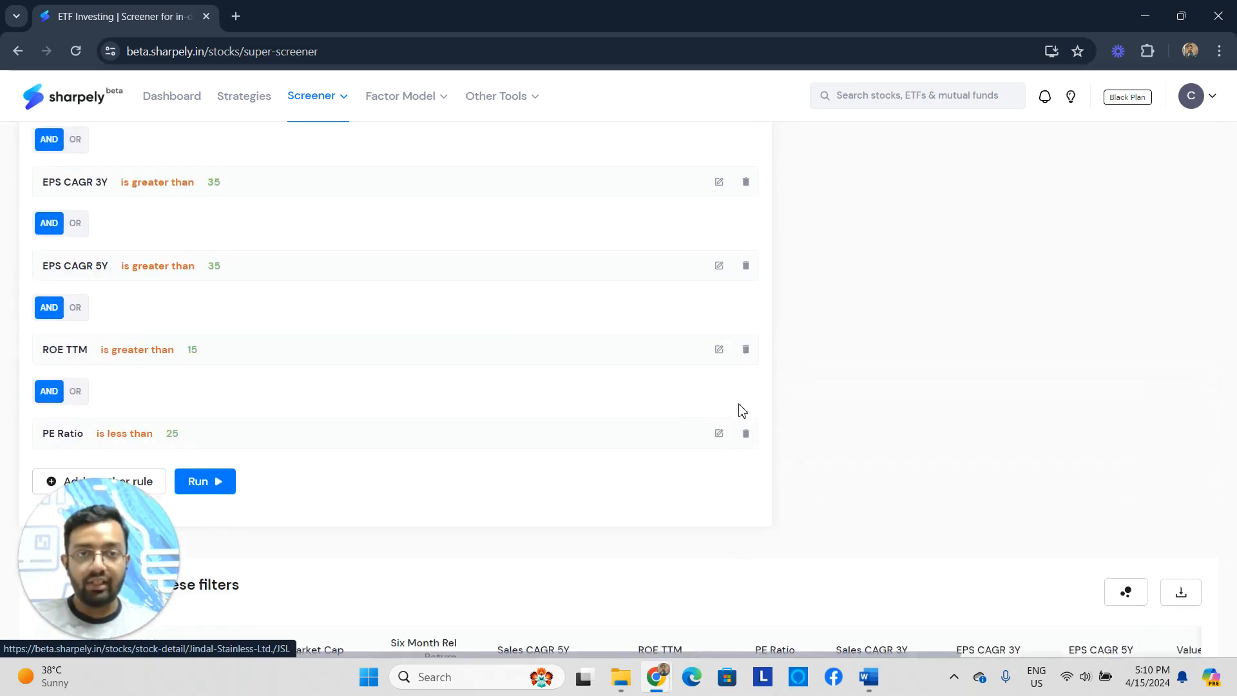
scroll(737, 366, "up", 2)
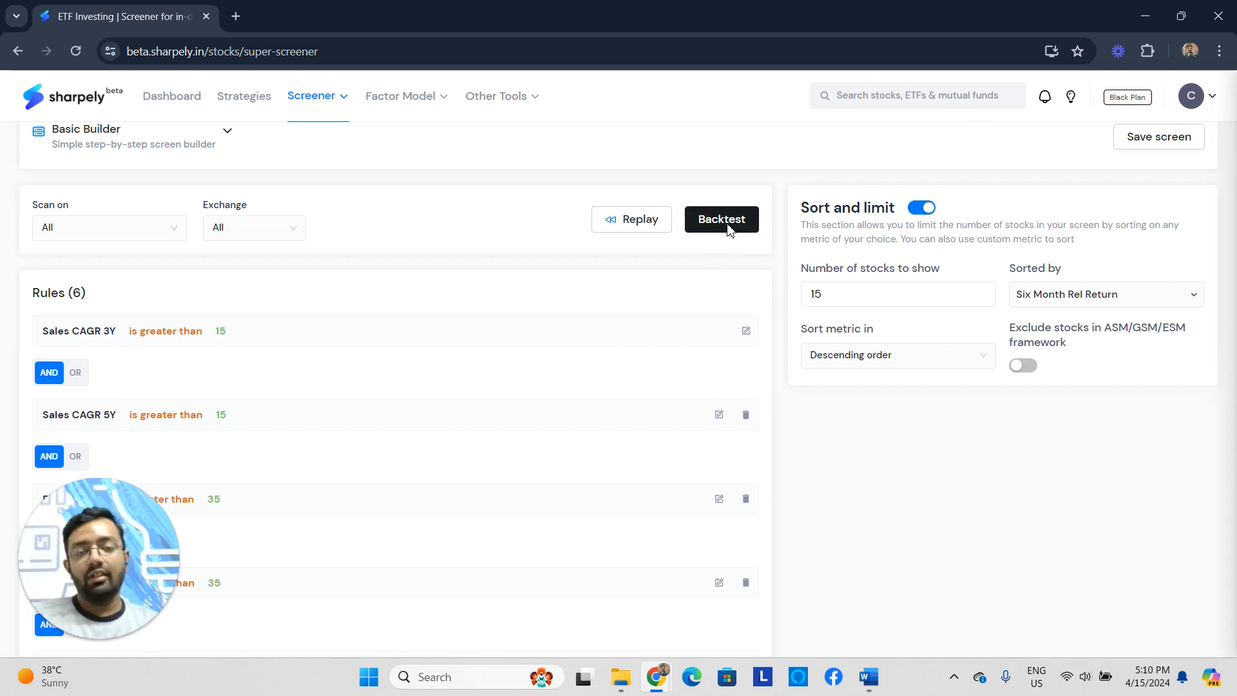
left_click(729, 228)
scroll(478, 291, "down", 2)
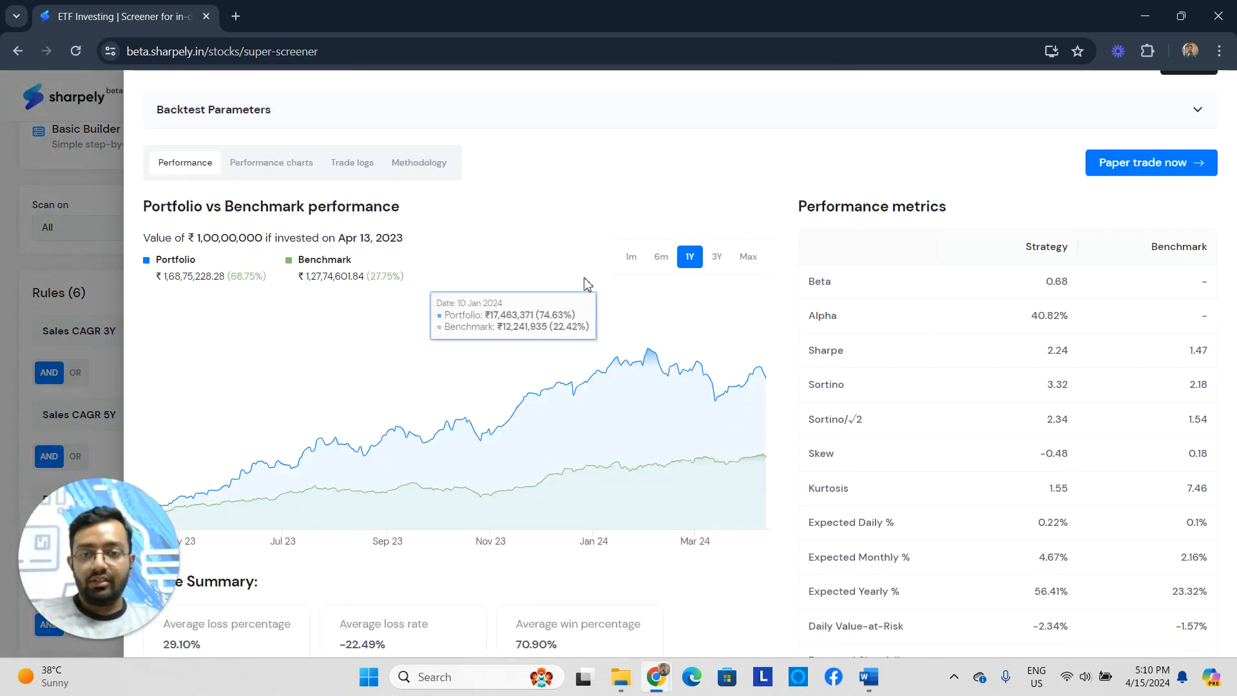
Step: Expand the backtest parameters and review the capital, date range, rebalance schedule, position sizing and benchmark settings
scroll(646, 157, "up", 2)
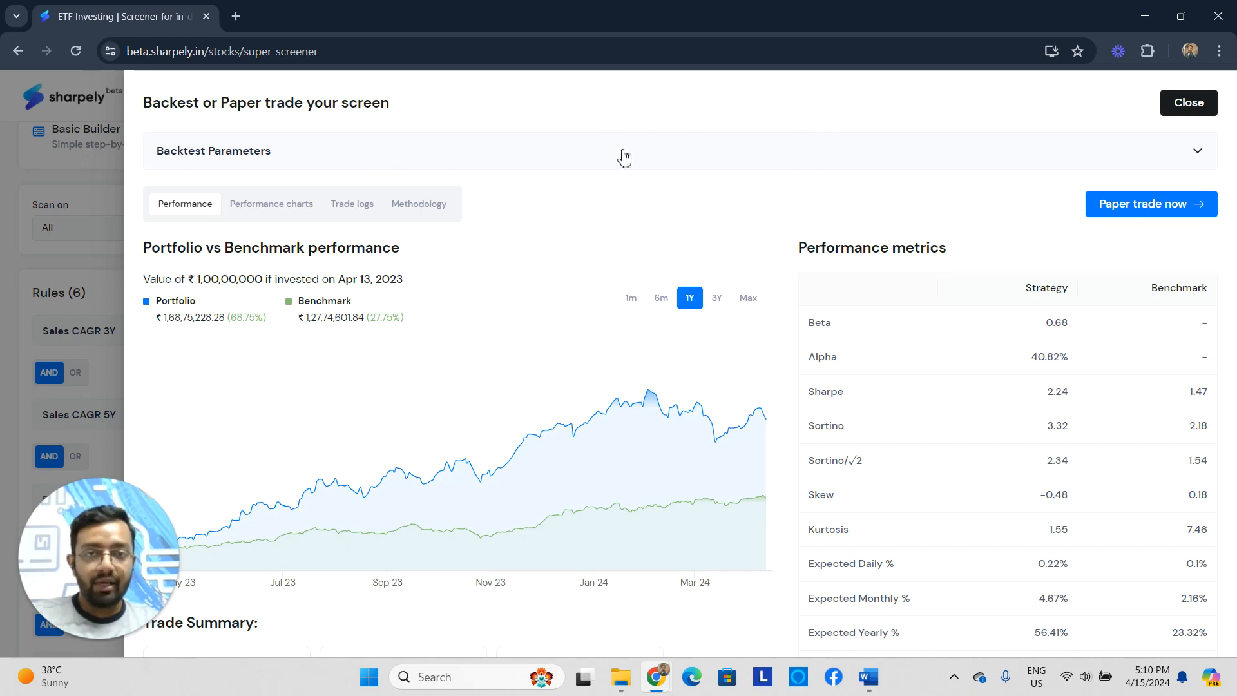
left_click(763, 154)
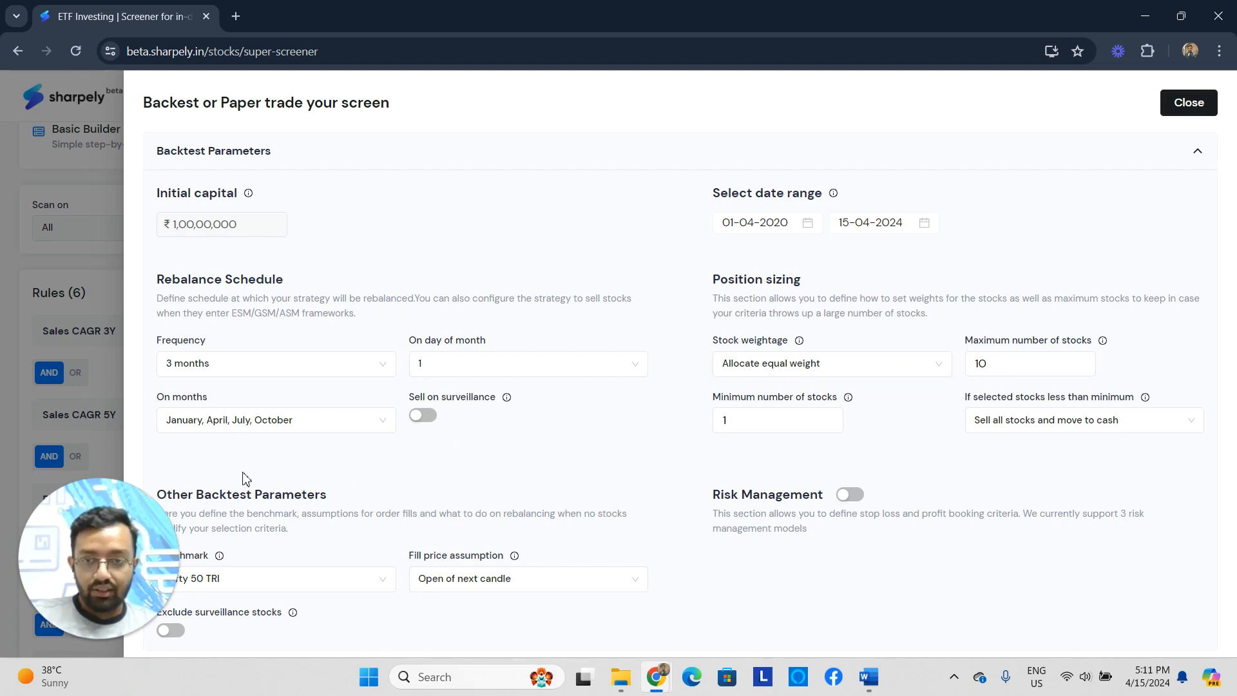
scroll(247, 478, "down", 4)
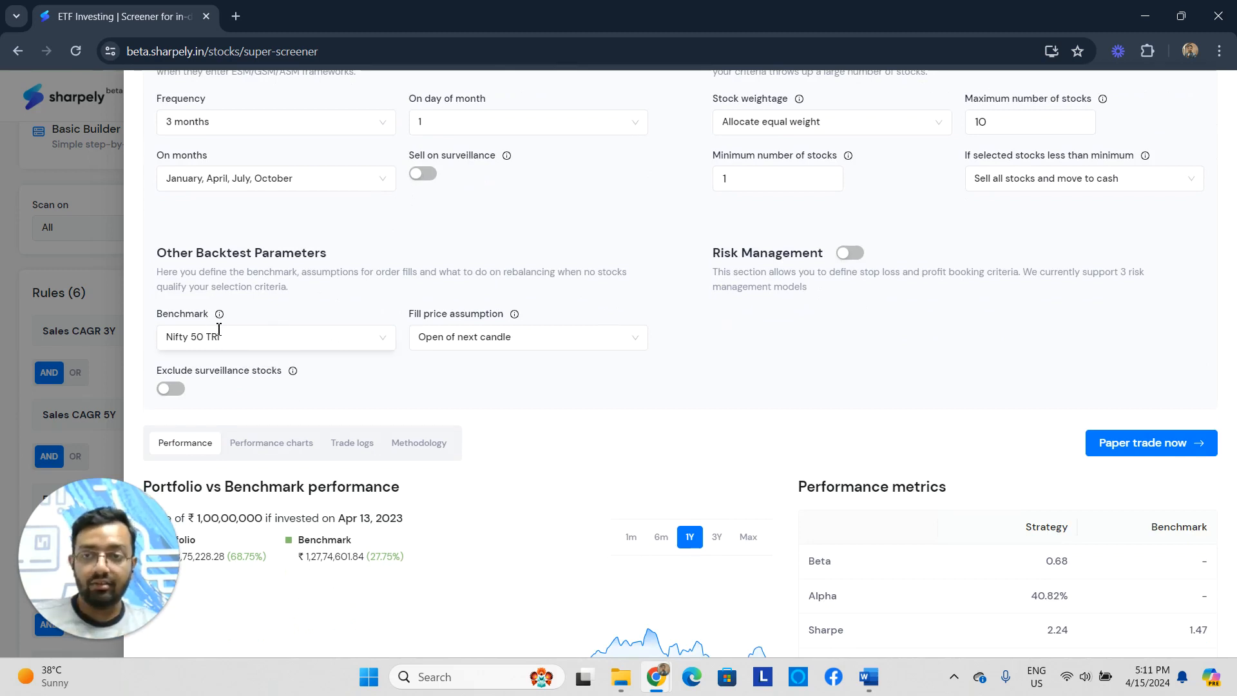
Step: Temporarily enable Risk Management to look through its available stop loss and profit booking models
left_click(856, 257)
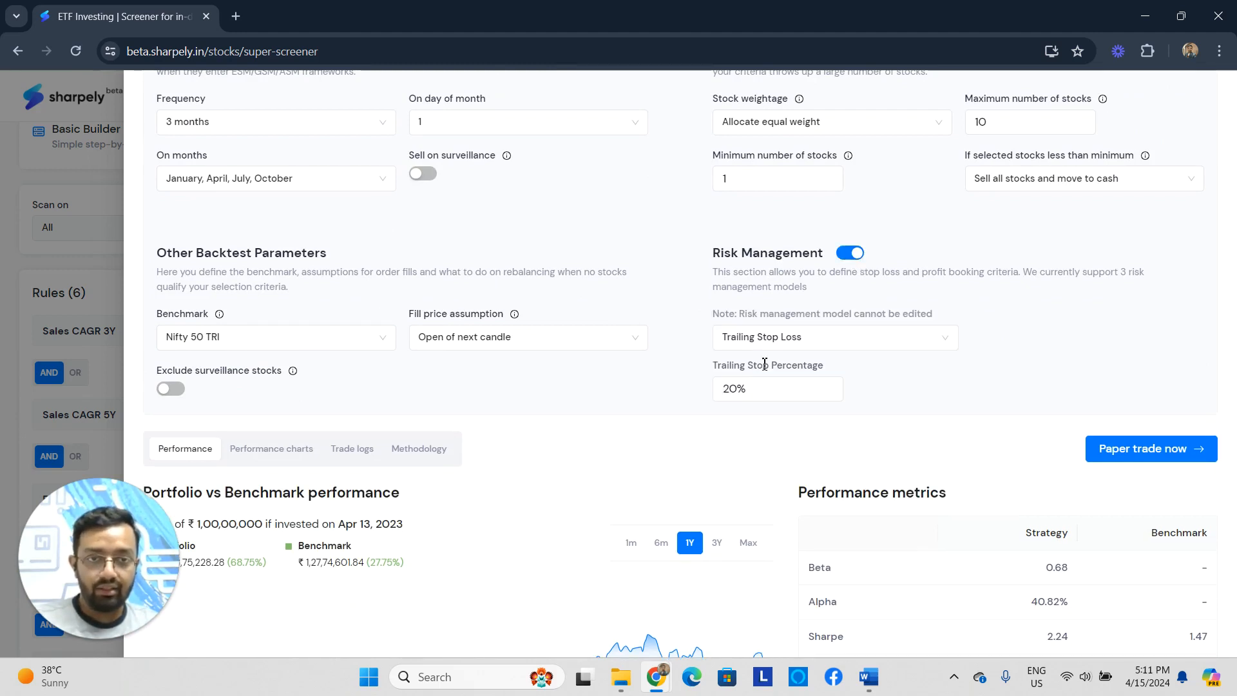
left_click(817, 350)
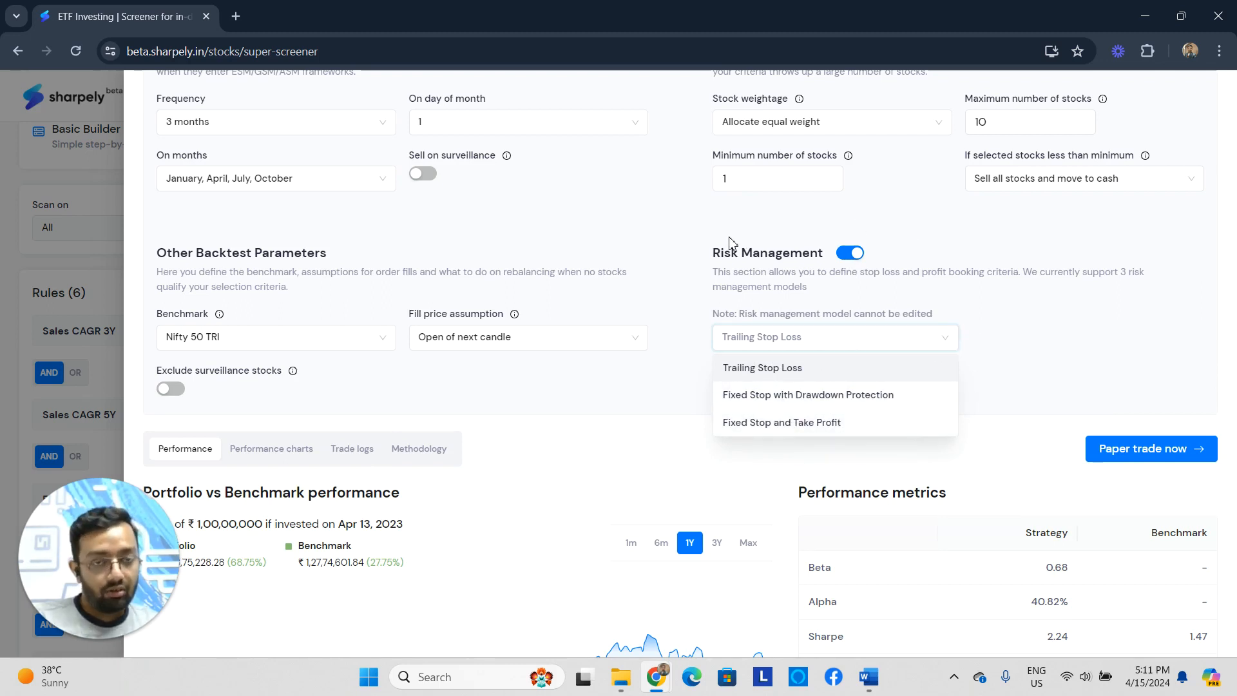
scroll(1009, 230, "up", 1)
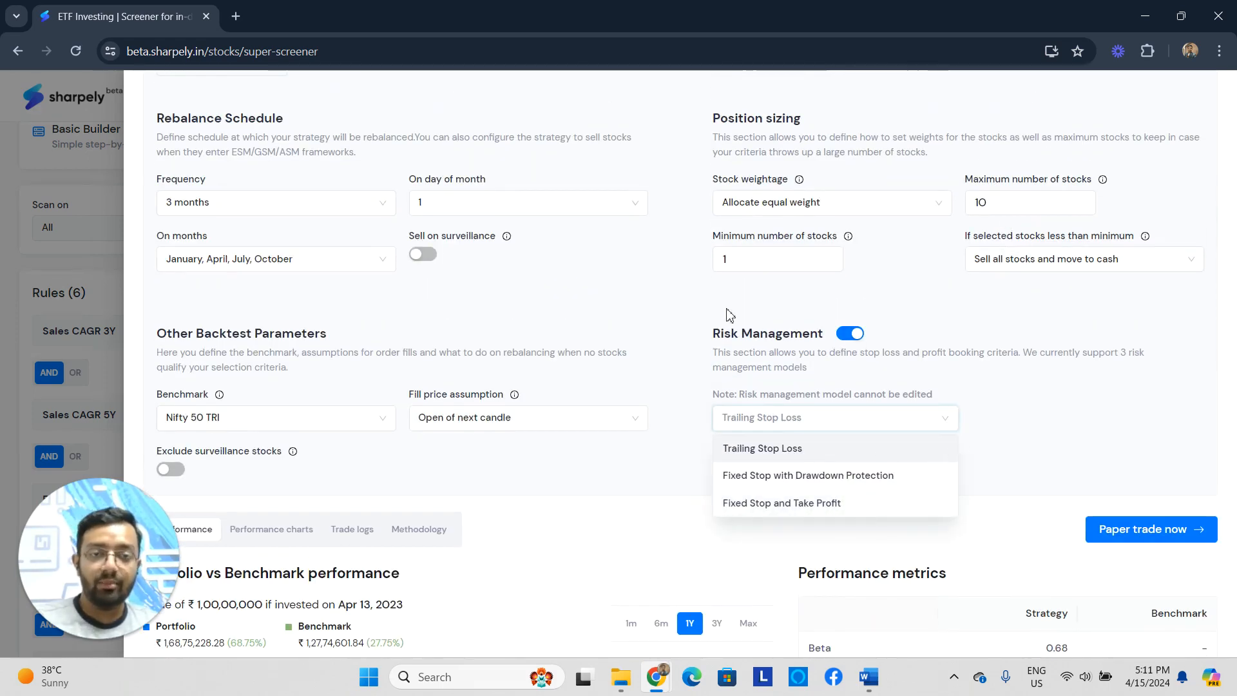
left_click(707, 312)
scroll(599, 381, "up", 2)
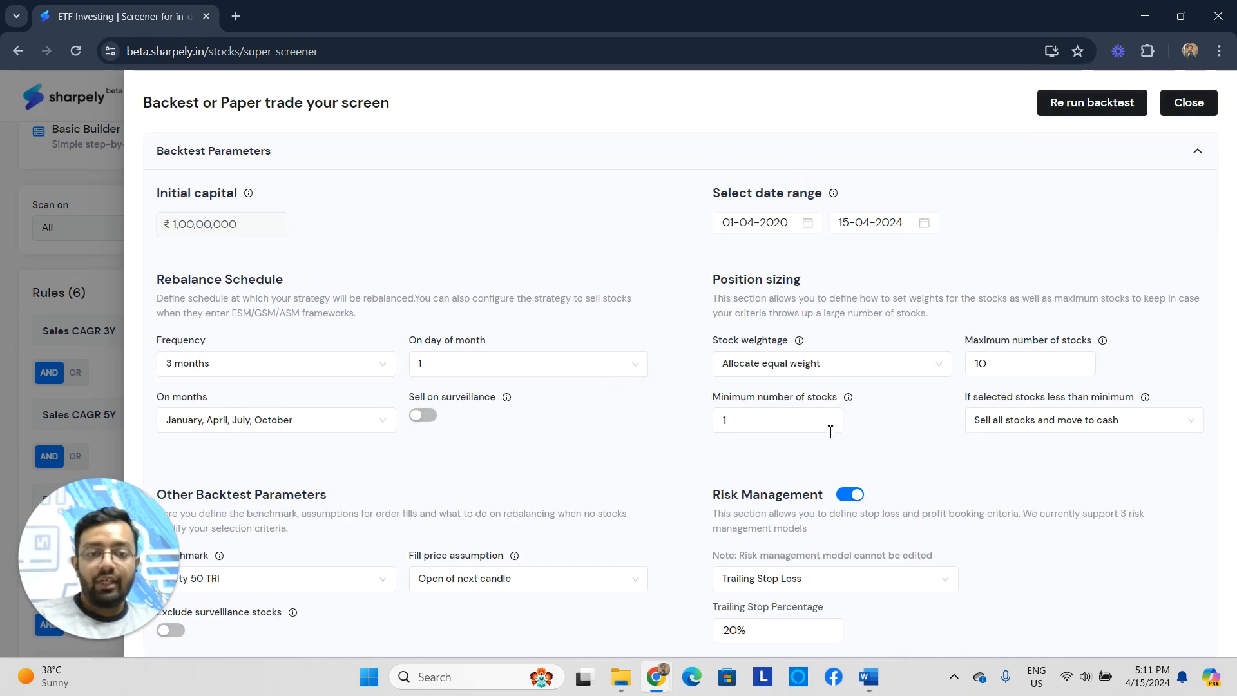
left_click(851, 498)
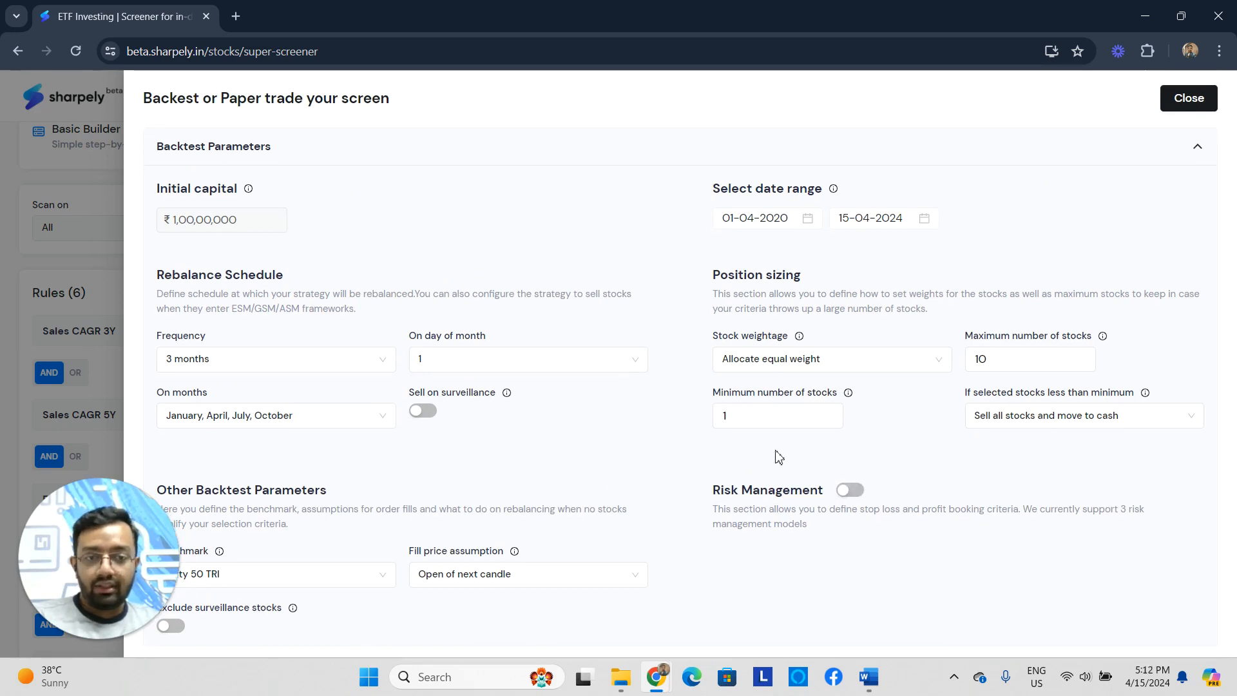
Step: Close the backtest and run it again for the same screen
scroll(779, 456, "down", 2)
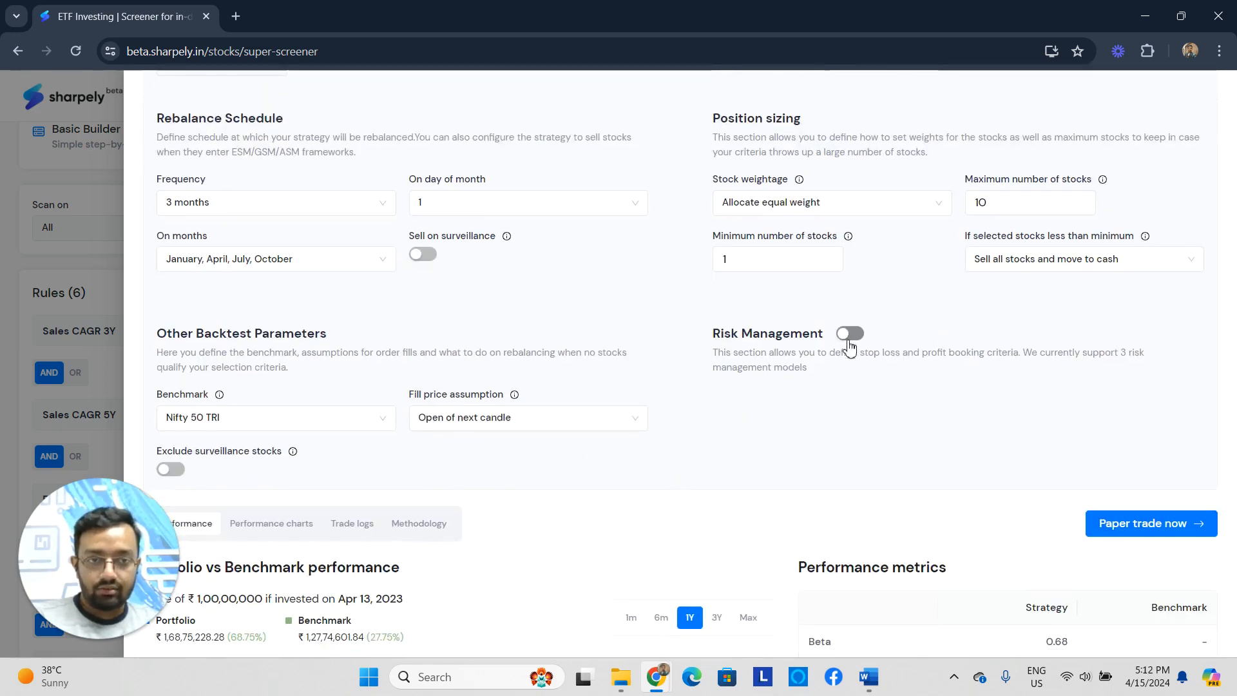
scroll(850, 393, "up", 2)
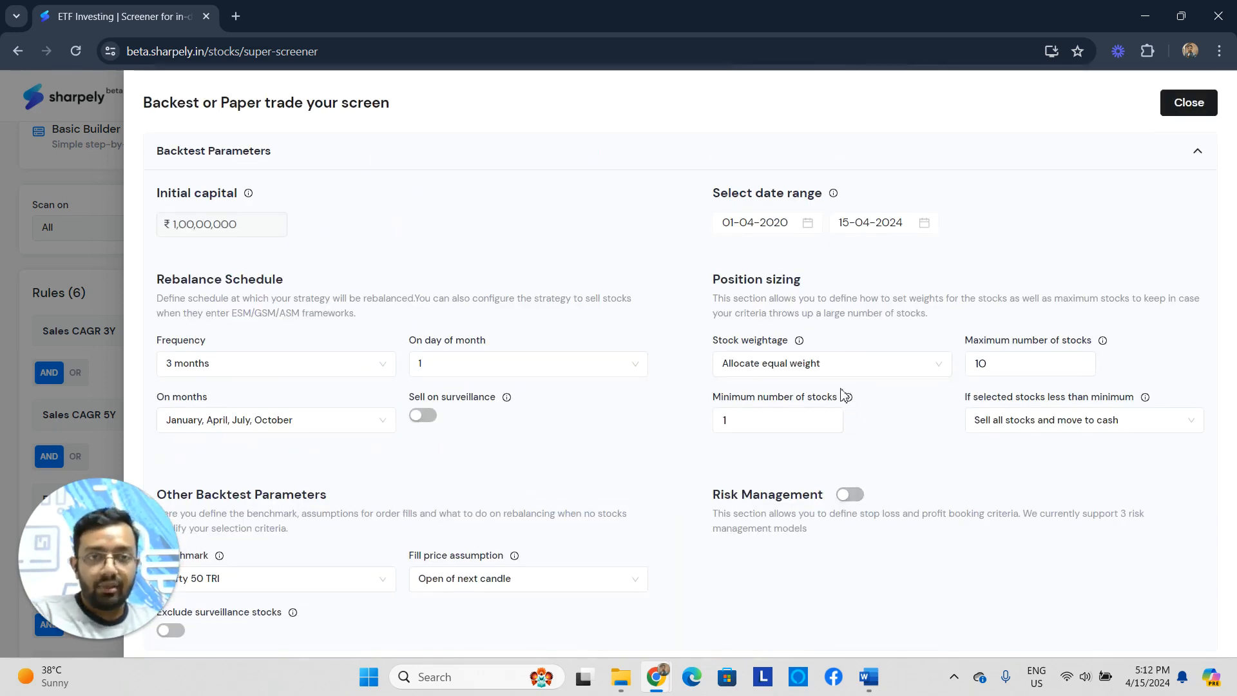
left_click(1176, 110)
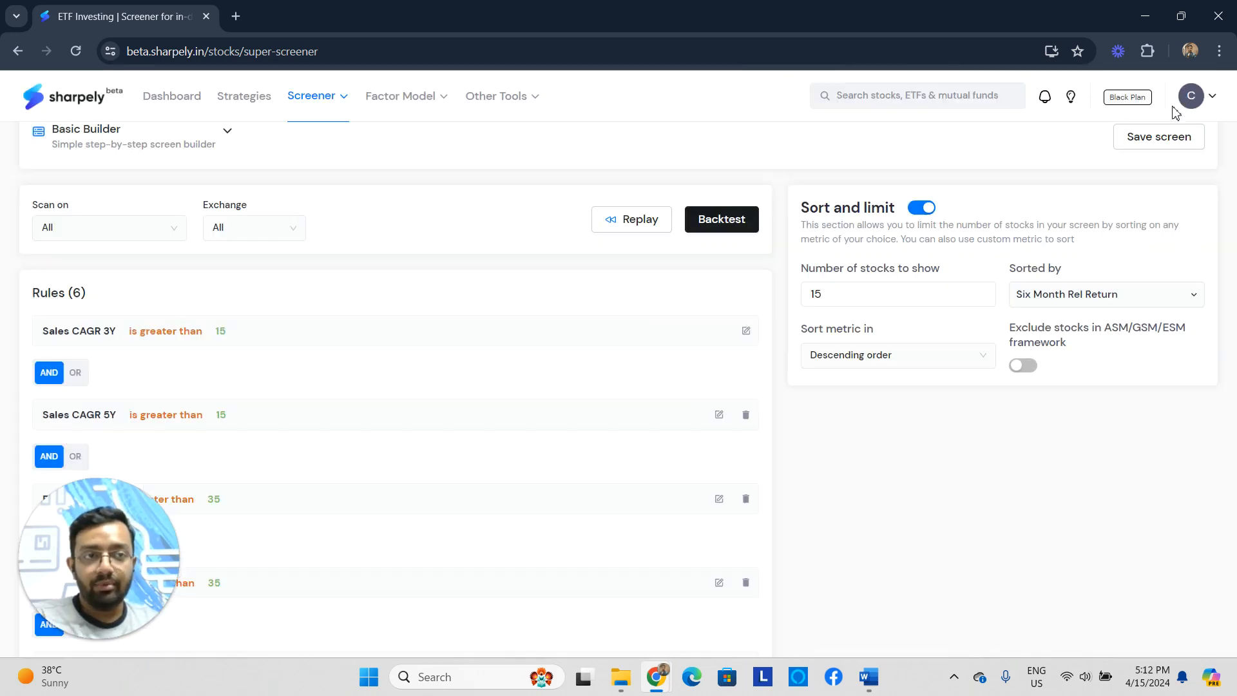
left_click(730, 226)
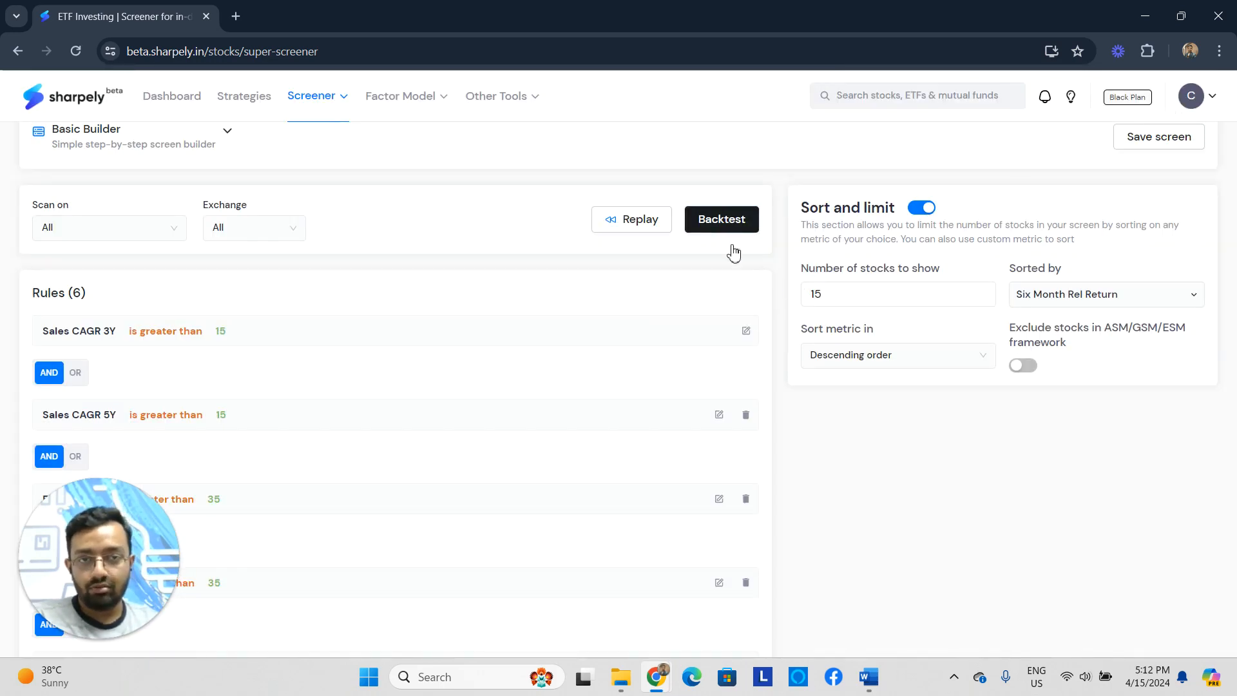
Step: Examine the one-year performance chart and compare the portfolio's percentage return with the benchmark's
scroll(726, 406, "down", 2)
scroll(666, 358, "up", 1)
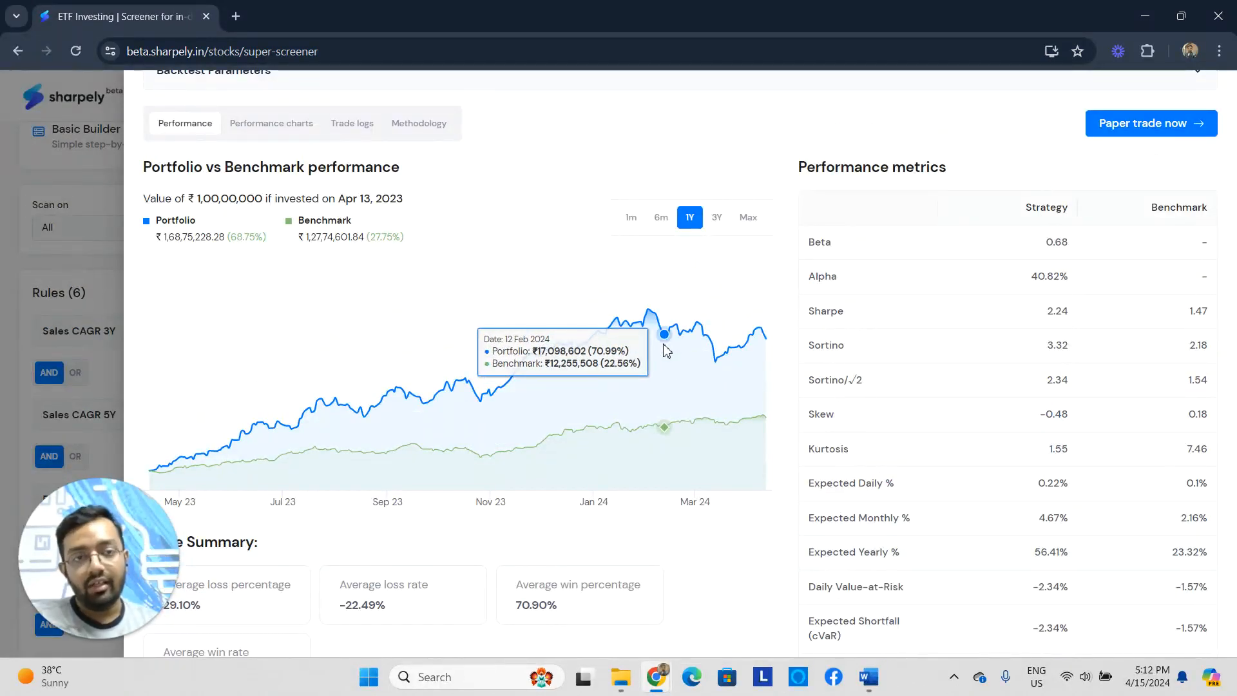
scroll(236, 266, "up", 1)
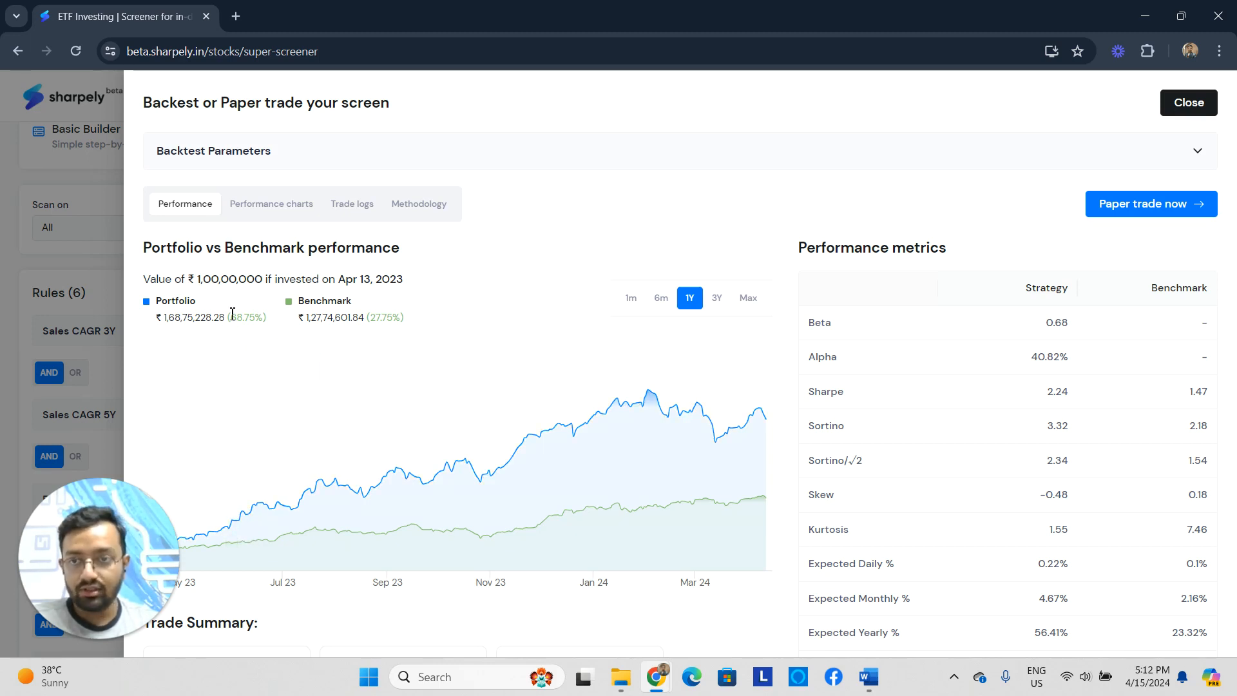
left_click_drag(245, 320, 256, 320)
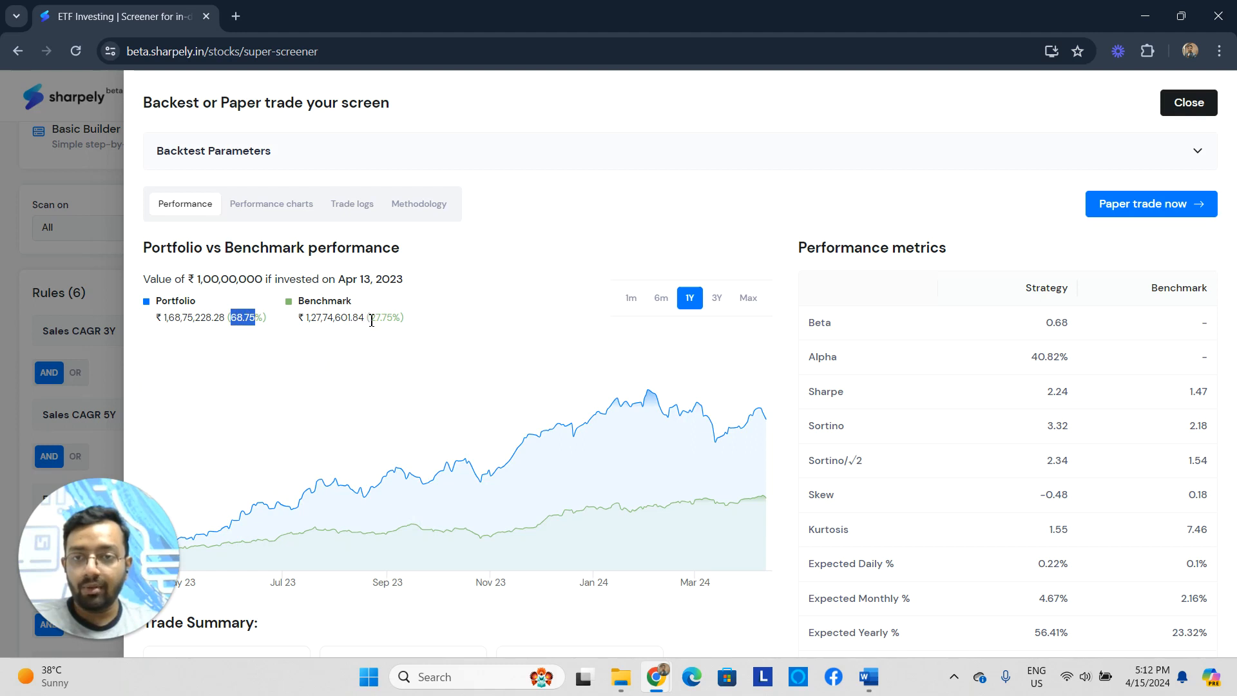
left_click_drag(371, 321, 395, 331)
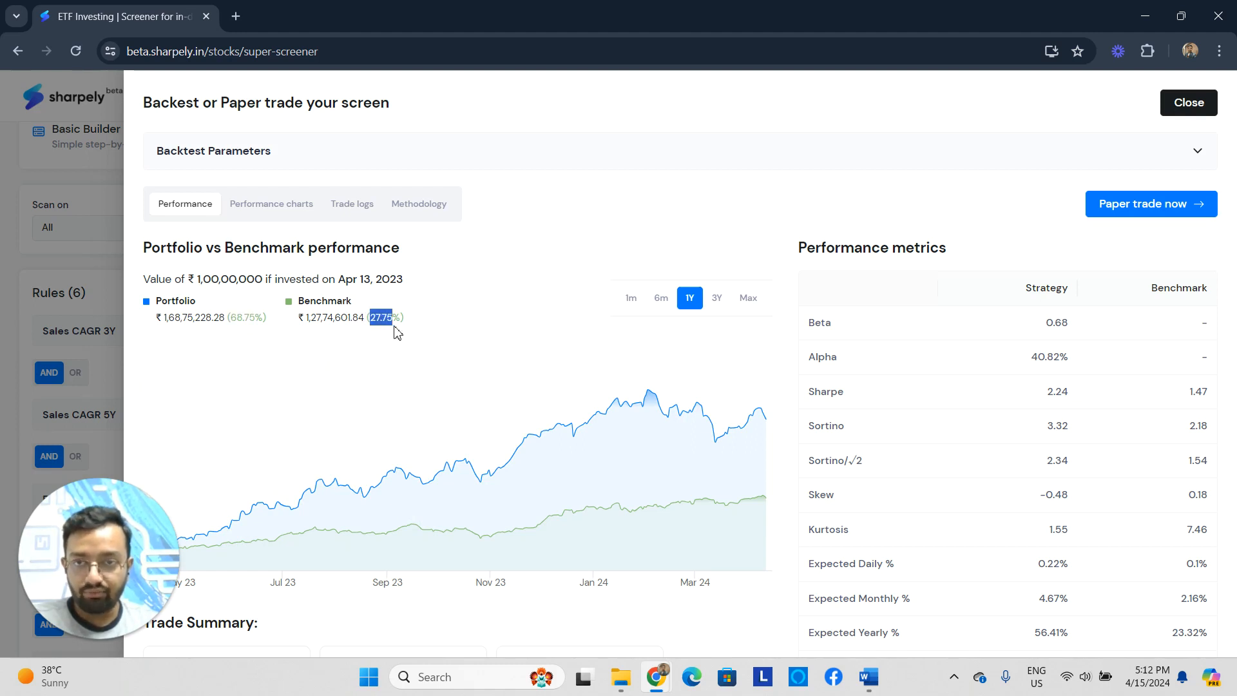
Step: Compare the portfolio's performance against the benchmark over the six-month and three-year periods
left_click(716, 298)
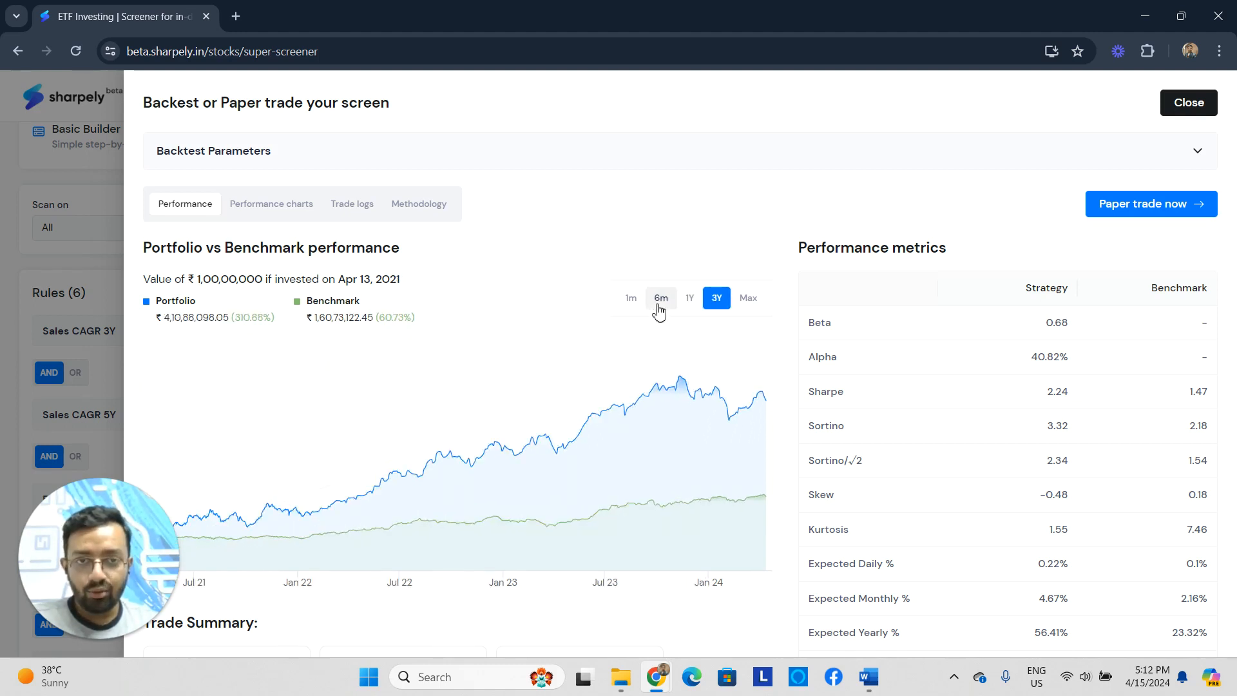
left_click(661, 308)
left_click(715, 303)
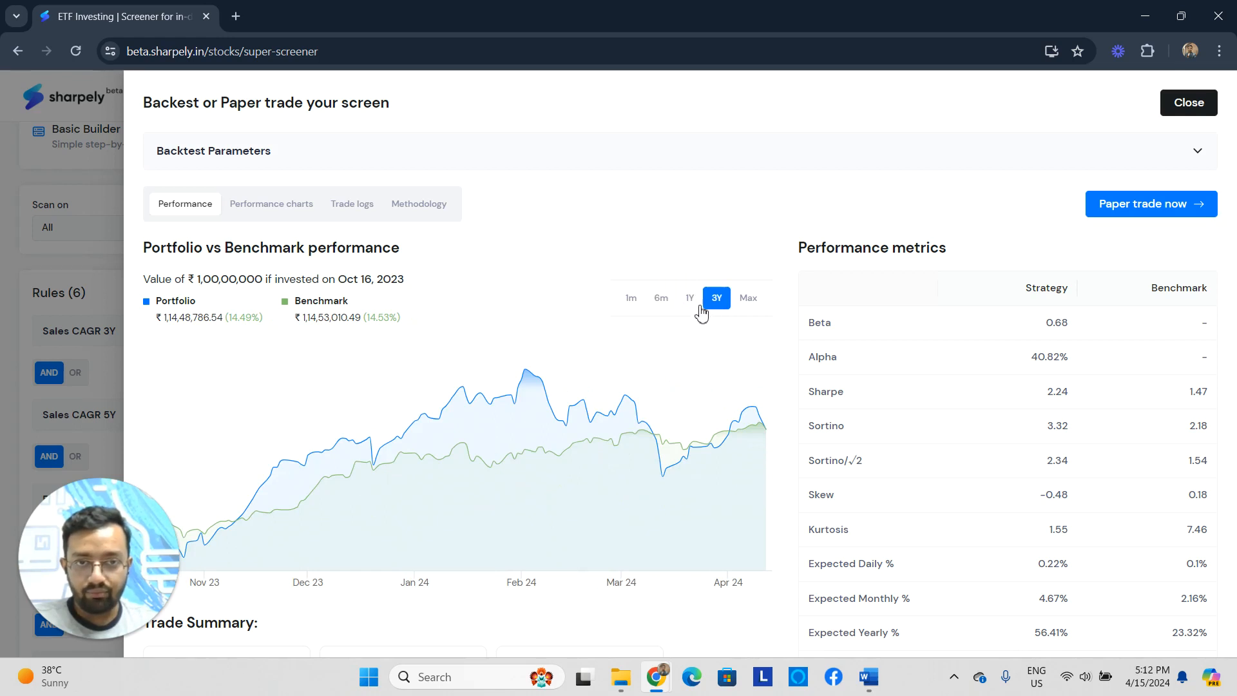
left_click(667, 306)
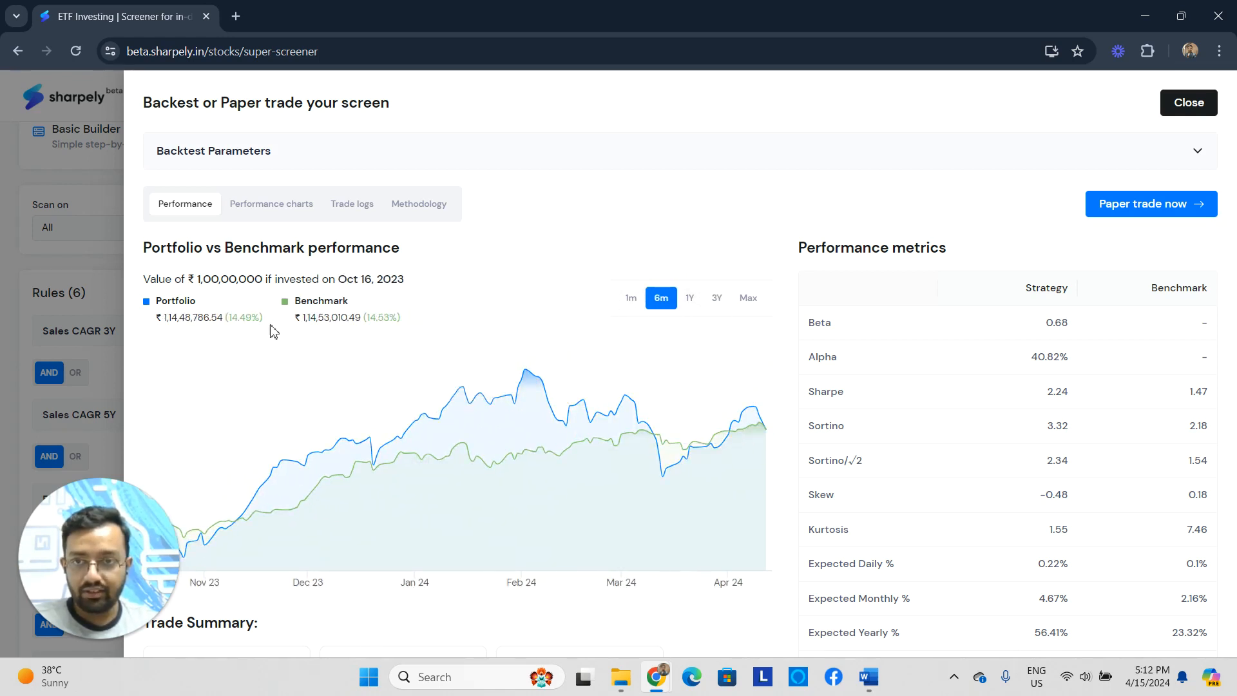
left_click(716, 302)
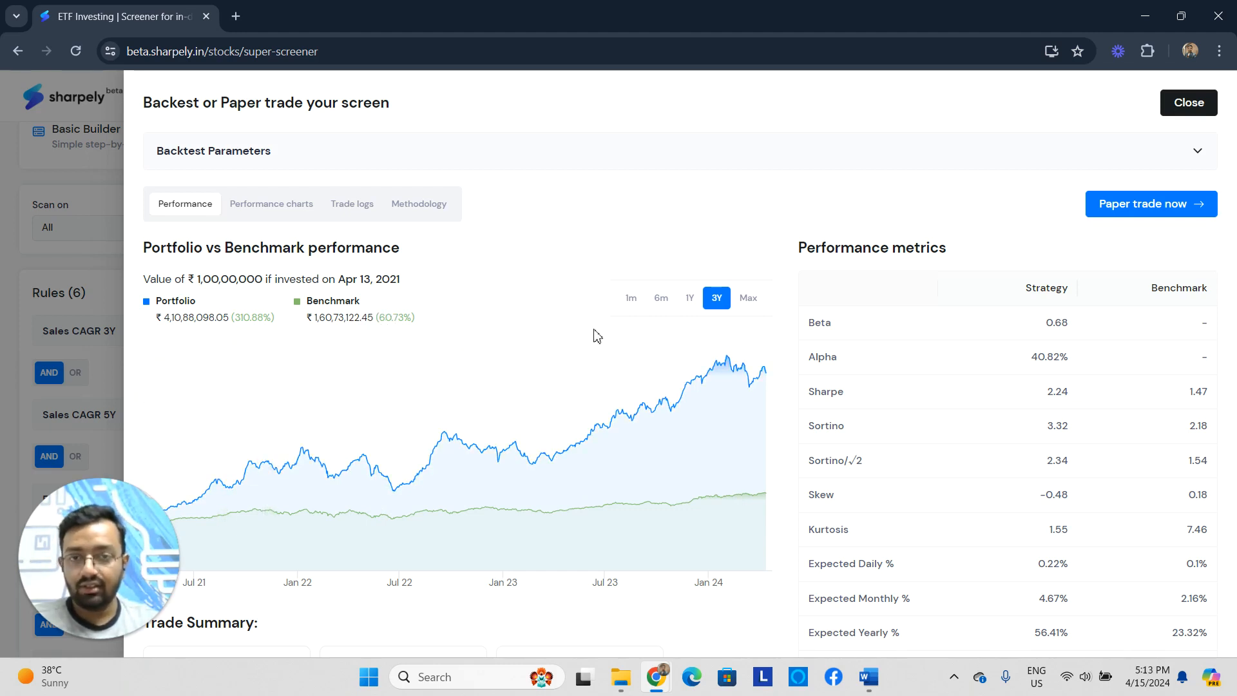
Step: Review the backtest's performance charts: distribution of monthly returns, monthly returns heatmap, 6-month rolling volatility and 6-month rolling Sharpe ratio
left_click(271, 205)
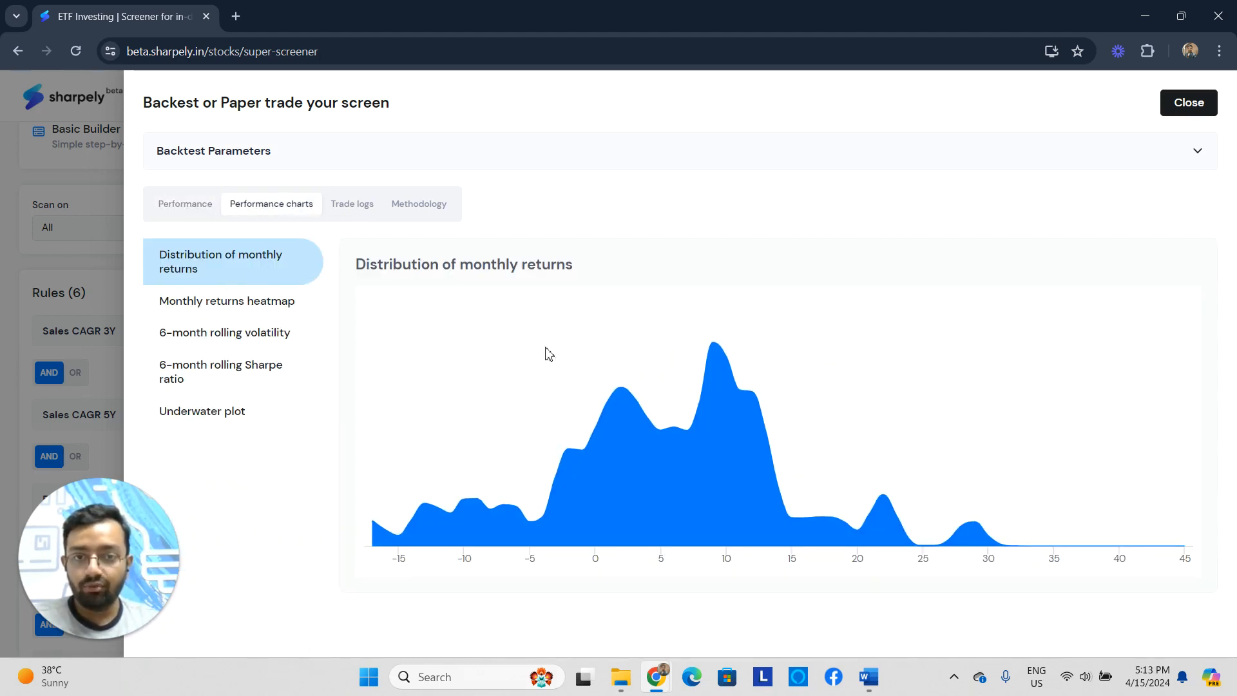
left_click(277, 314)
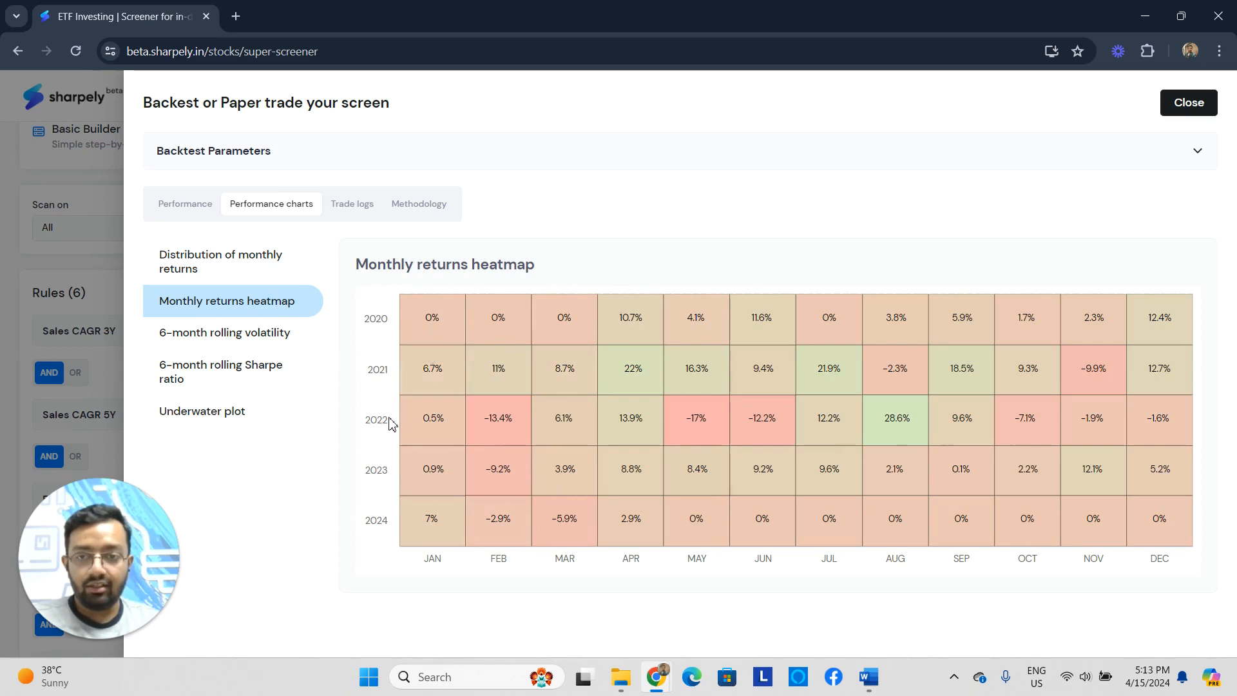
mouse_move(884, 433)
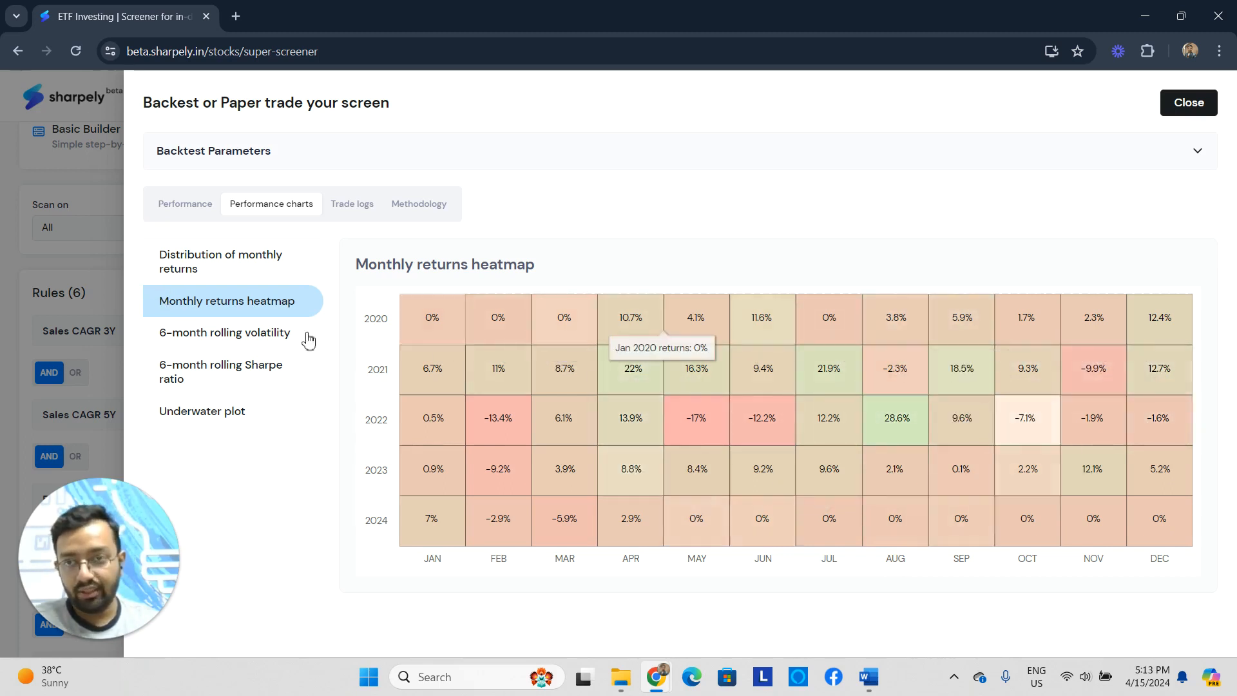
left_click(204, 335)
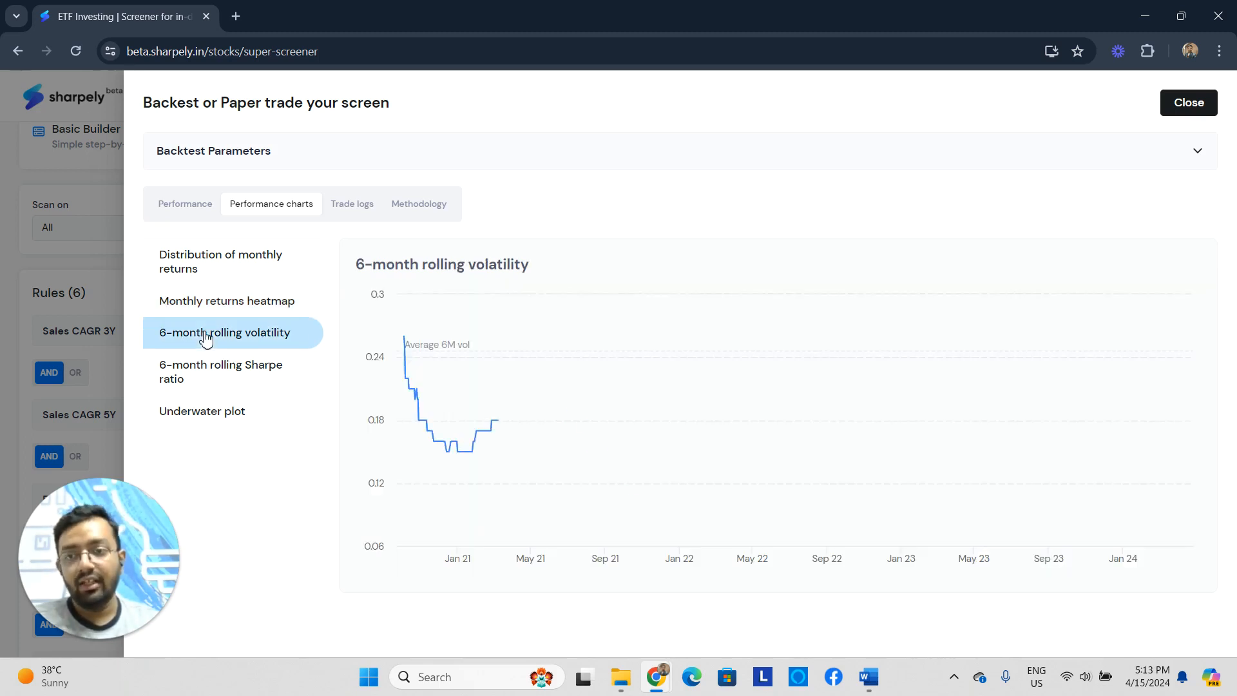
left_click(229, 374)
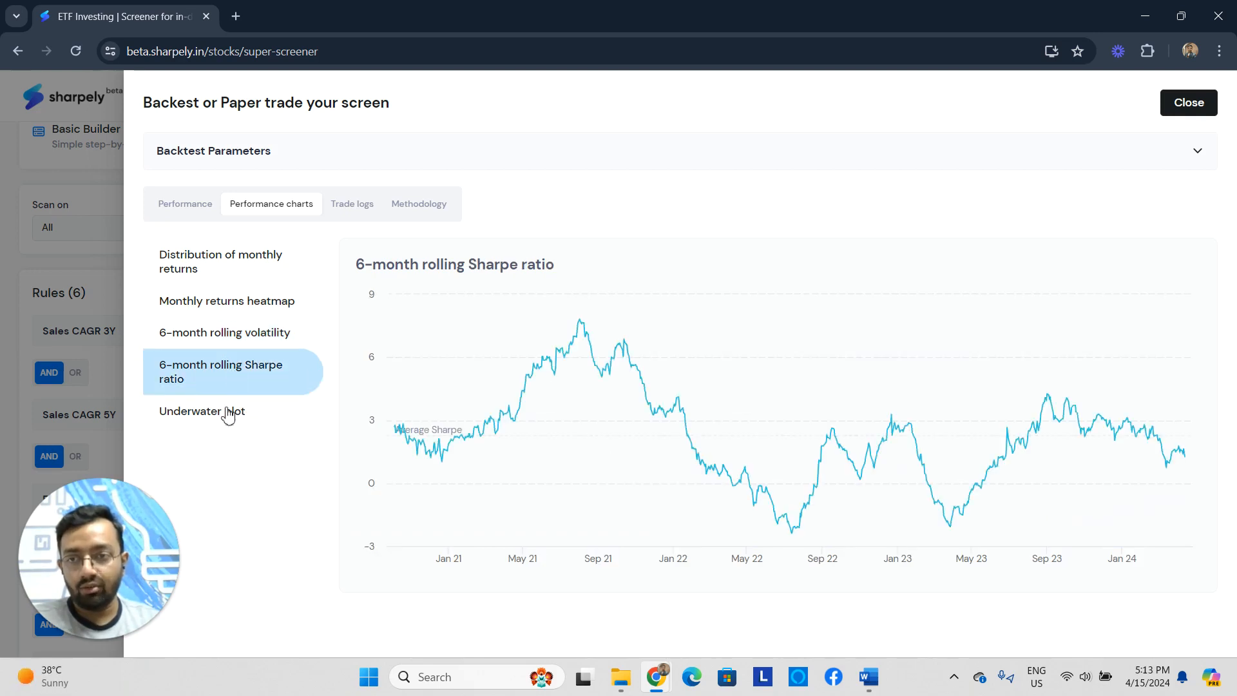
Step: Open the backtest's trade logs and review the rebalance trades of 02-Apr-24 and 02-Jan-24
left_click(345, 208)
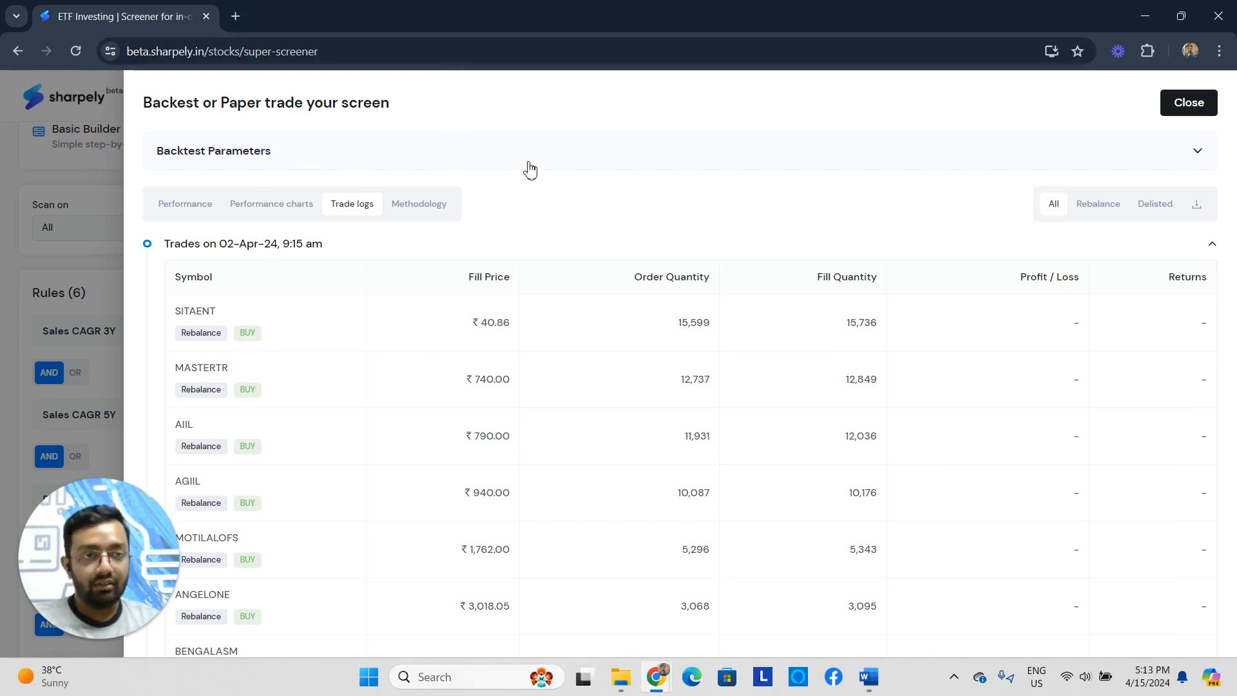
scroll(492, 237, "down", 16)
scroll(278, 275, "up", 1)
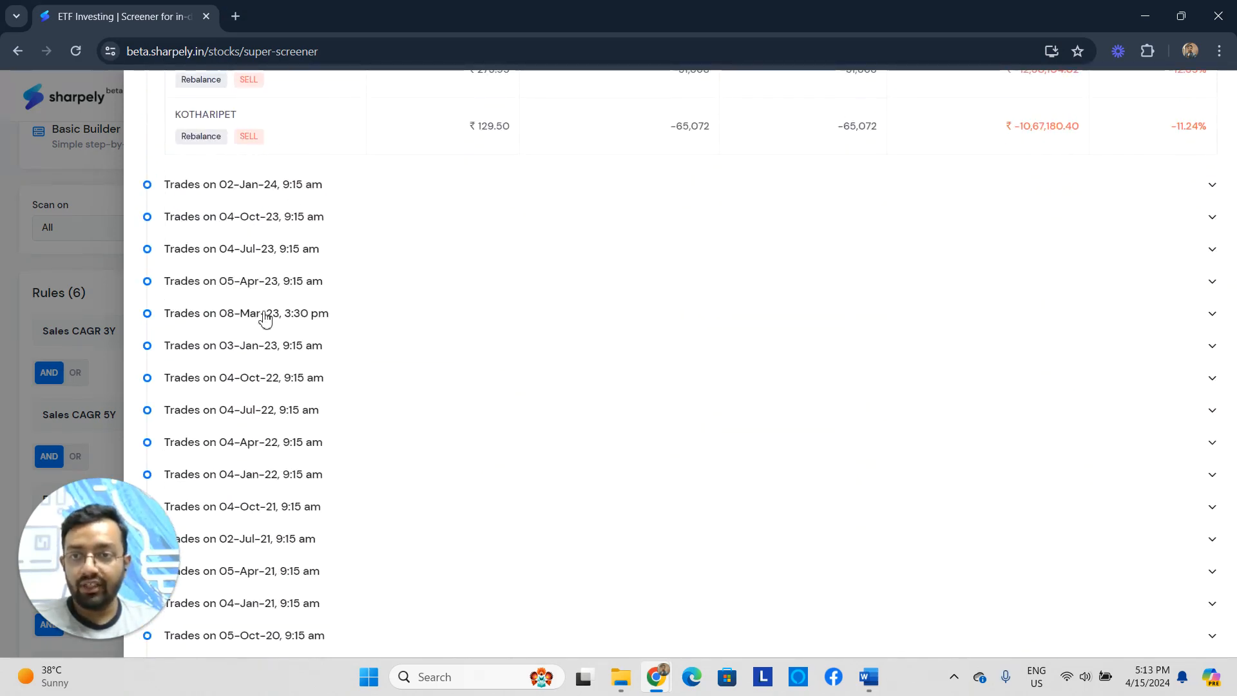
left_click(255, 186)
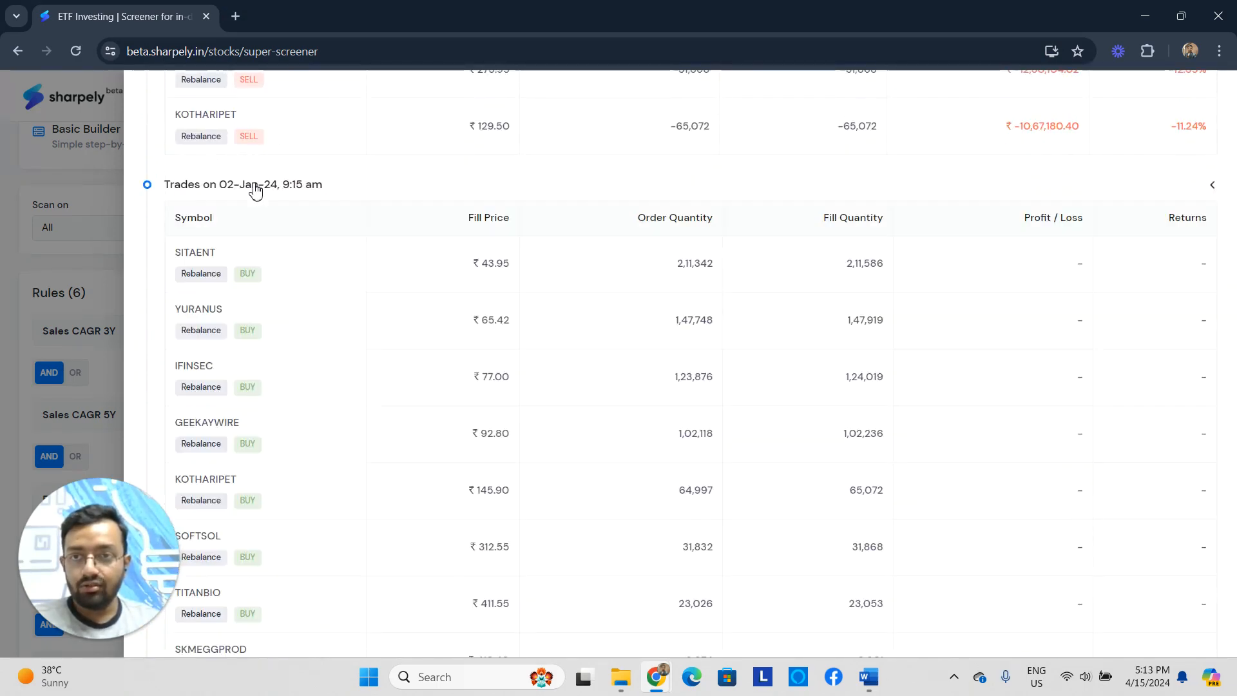
scroll(270, 298, "down", 3)
scroll(268, 257, "up", 3)
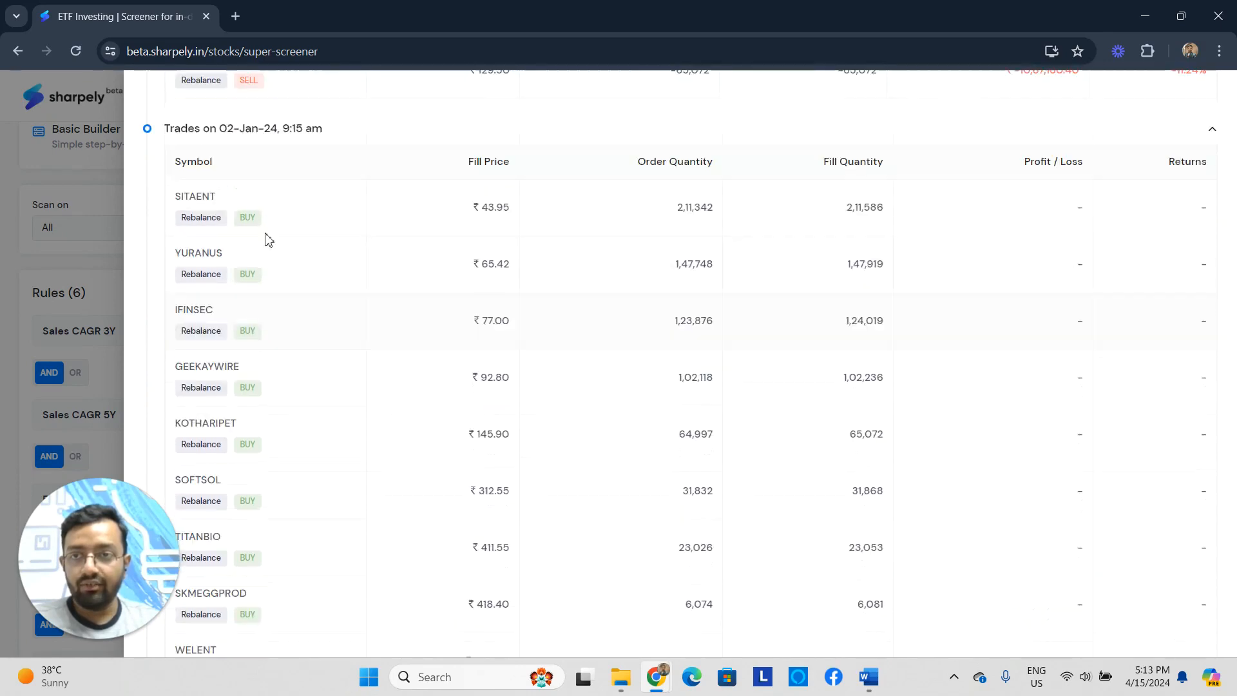
scroll(258, 470, "down", 9)
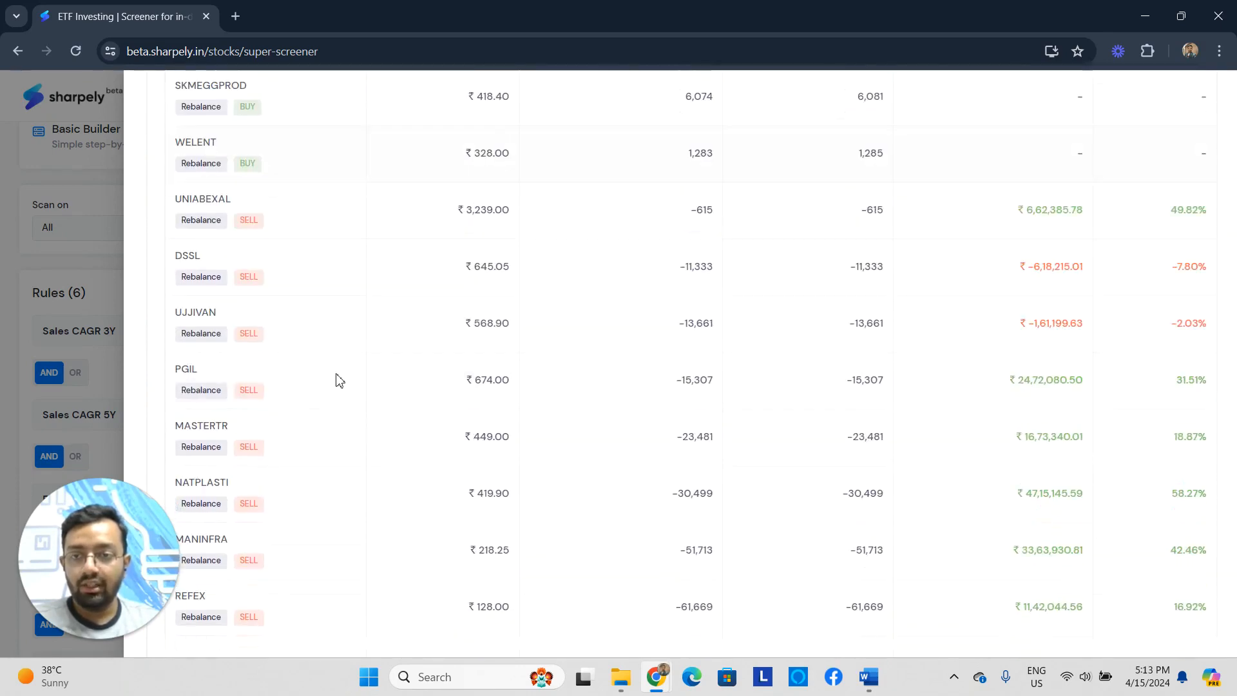
scroll(300, 330, "down", 5)
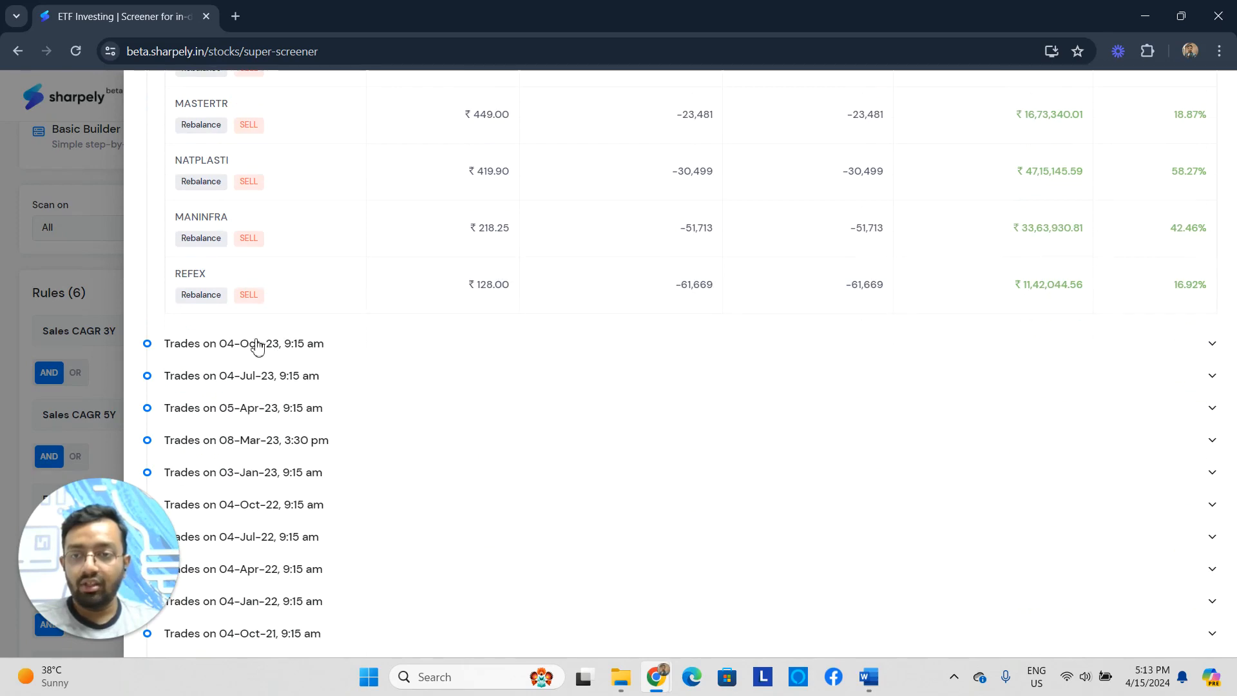
Step: Expand the trades of 04-Oct-23 and review their buys, sells and returns
left_click(258, 346)
scroll(283, 344, "down", 3)
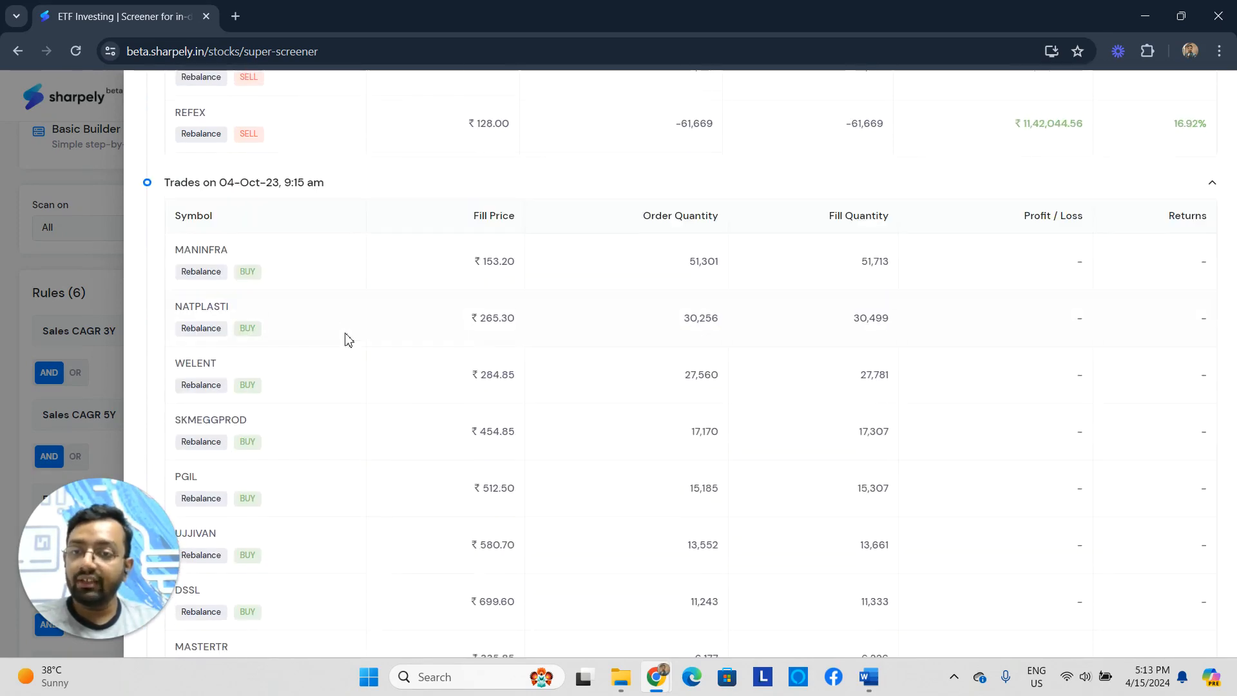
scroll(288, 473, "down", 2)
scroll(288, 474, "down", 7)
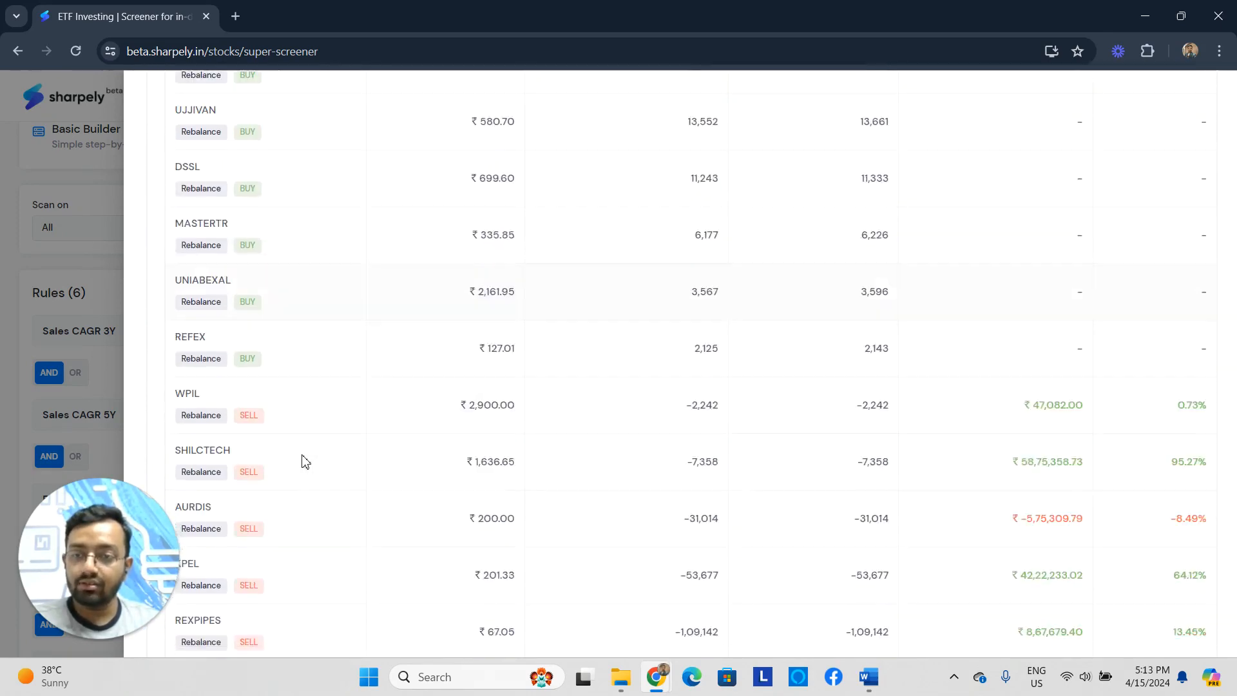
scroll(265, 400, "down", 3)
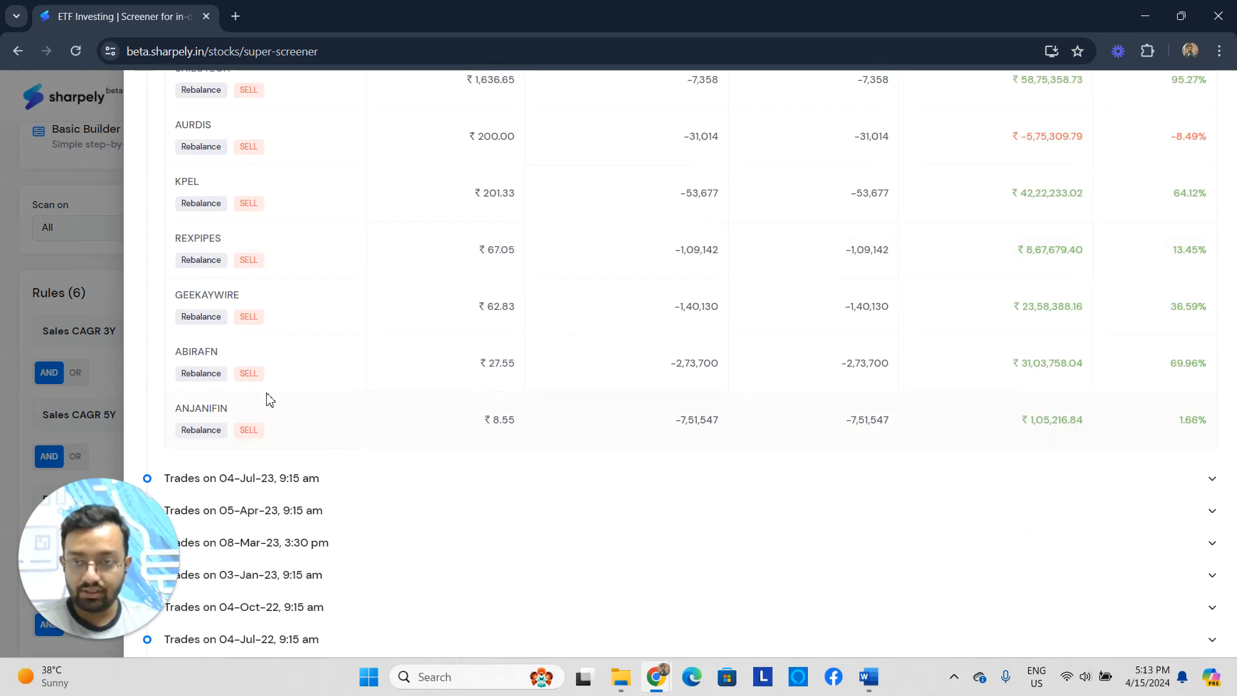
scroll(313, 384, "up", 15)
scroll(369, 356, "up", 20)
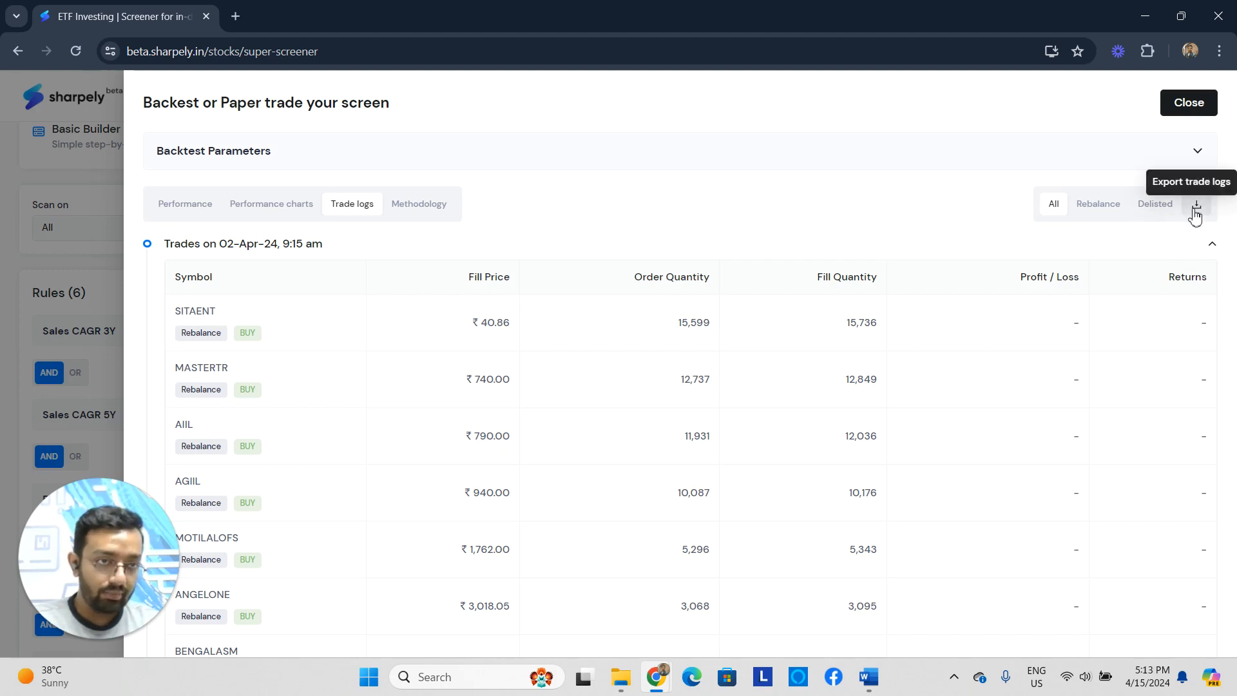
Step: Read the backtest methodology notes and return to the one-year portfolio versus benchmark performance
left_click(430, 204)
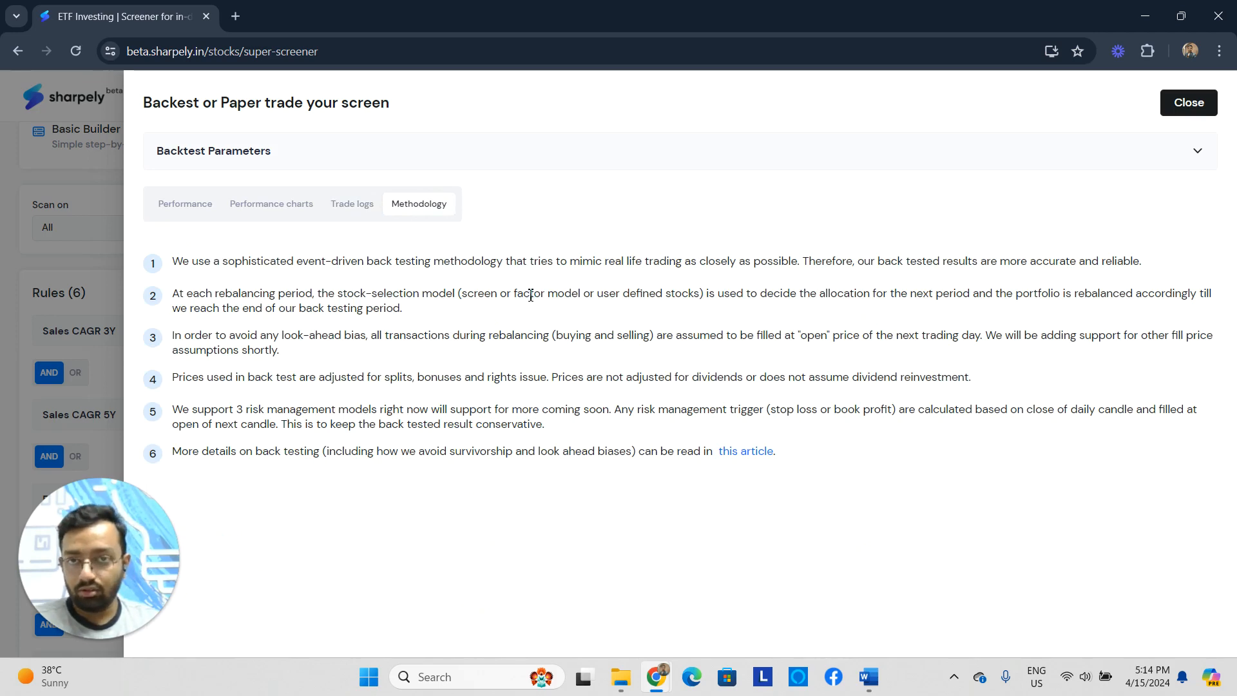
left_click(181, 212)
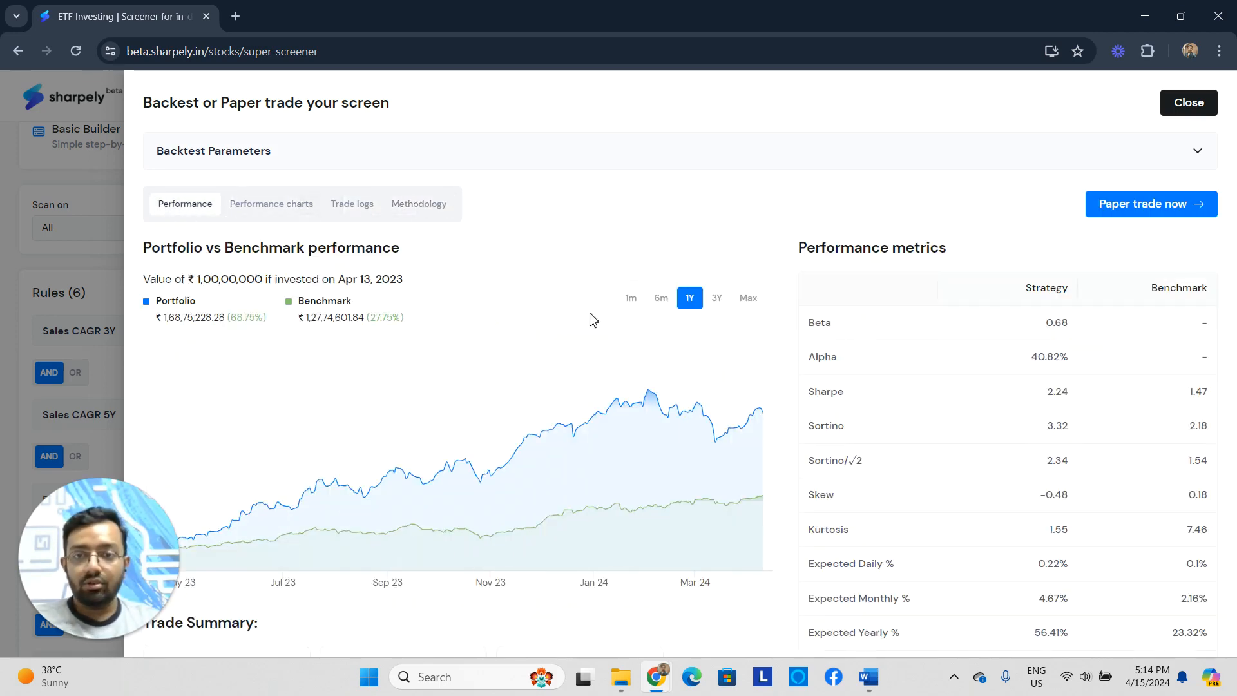
scroll(538, 354, "down", 1)
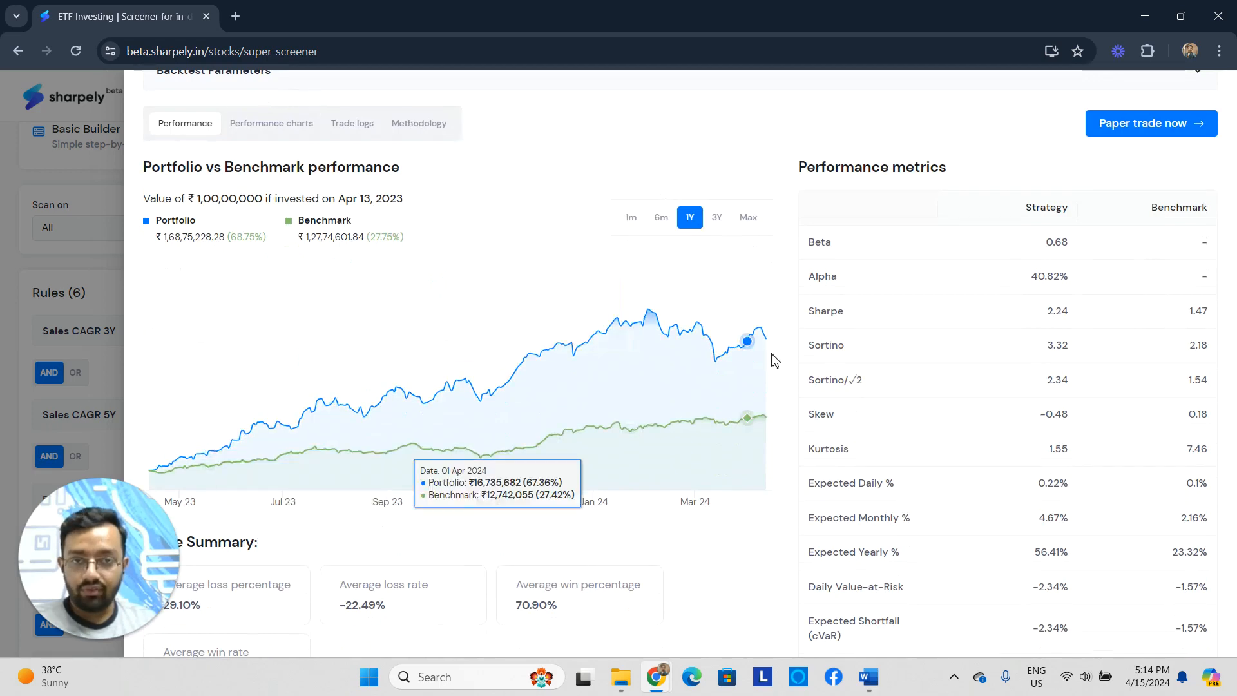
scroll(649, 182, "up", 1)
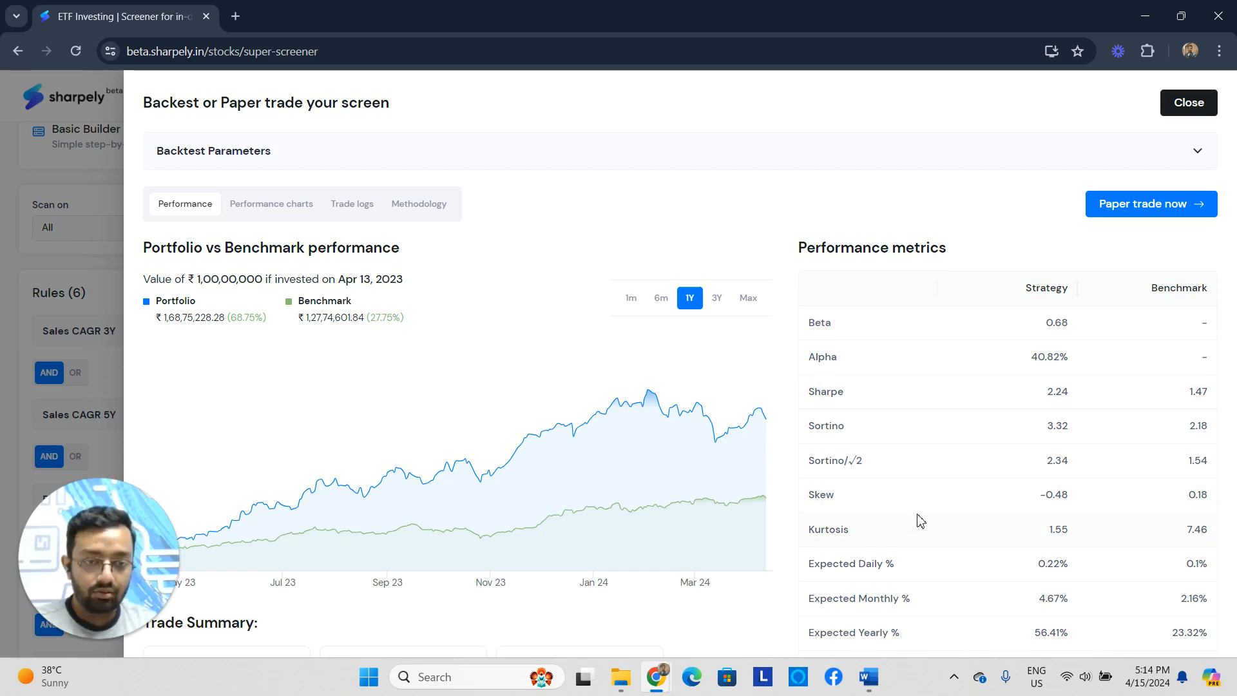
Step: Review the trade summary, performance summary and the full list of performance metrics for strategy and benchmark
scroll(920, 520, "down", 4)
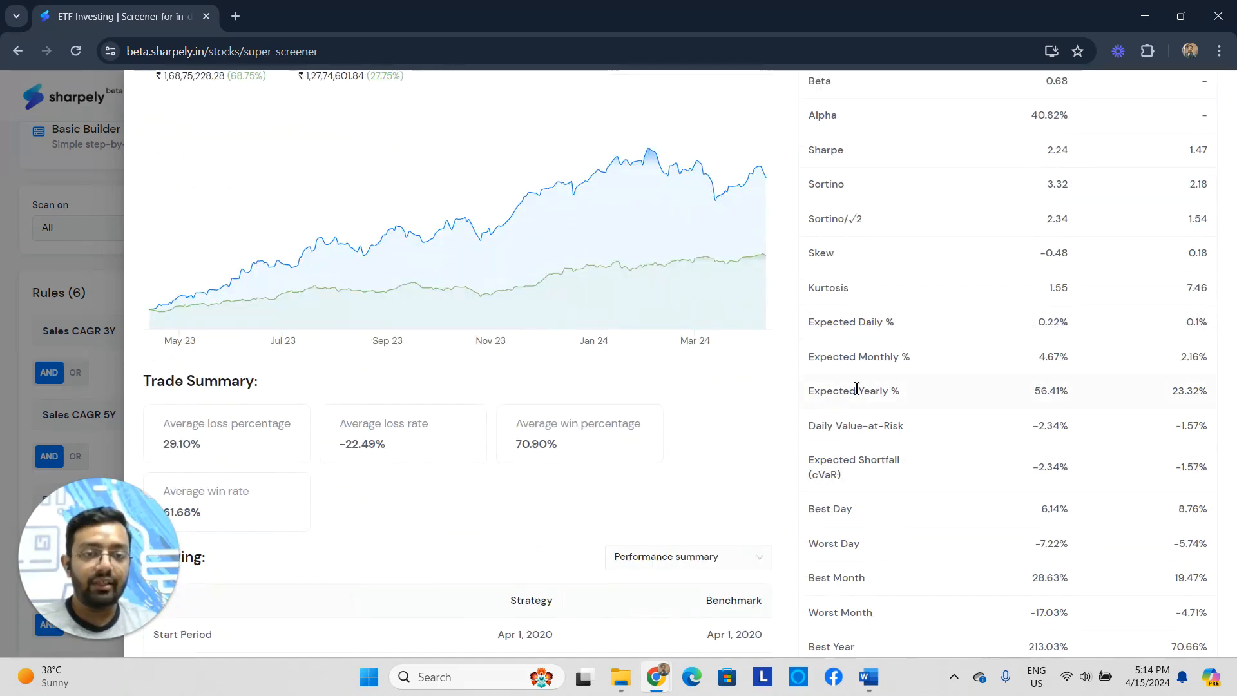
scroll(844, 505, "down", 3)
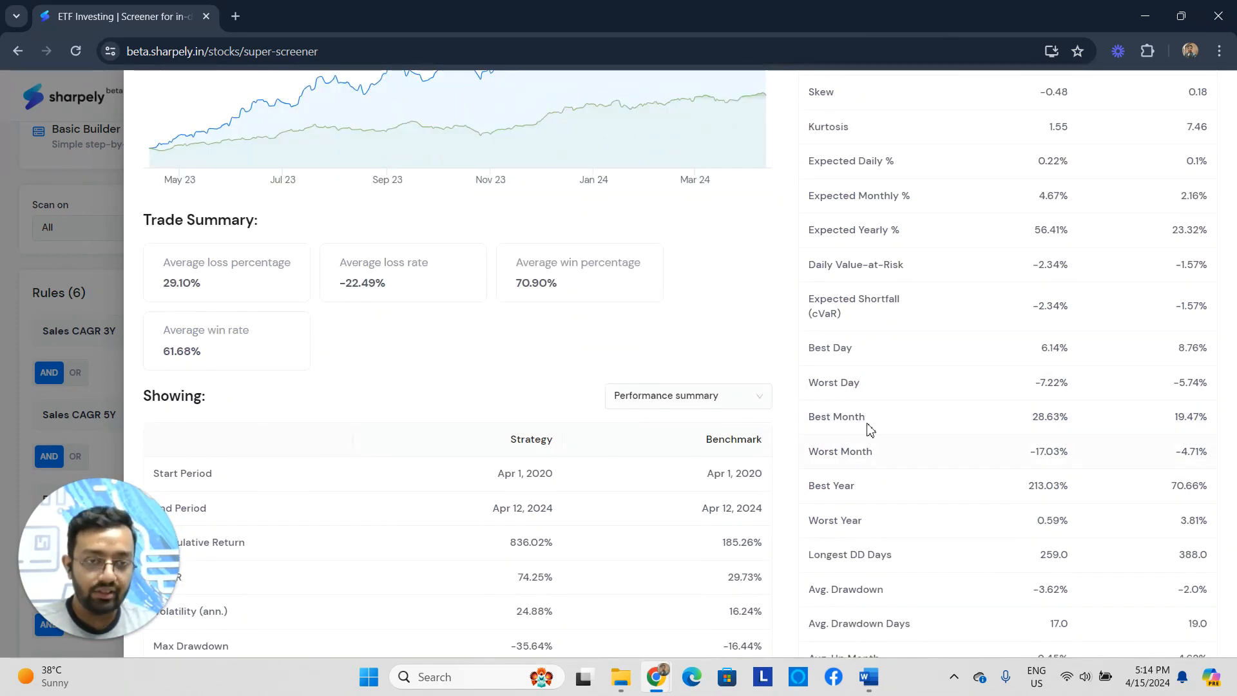
scroll(893, 534, "down", 2)
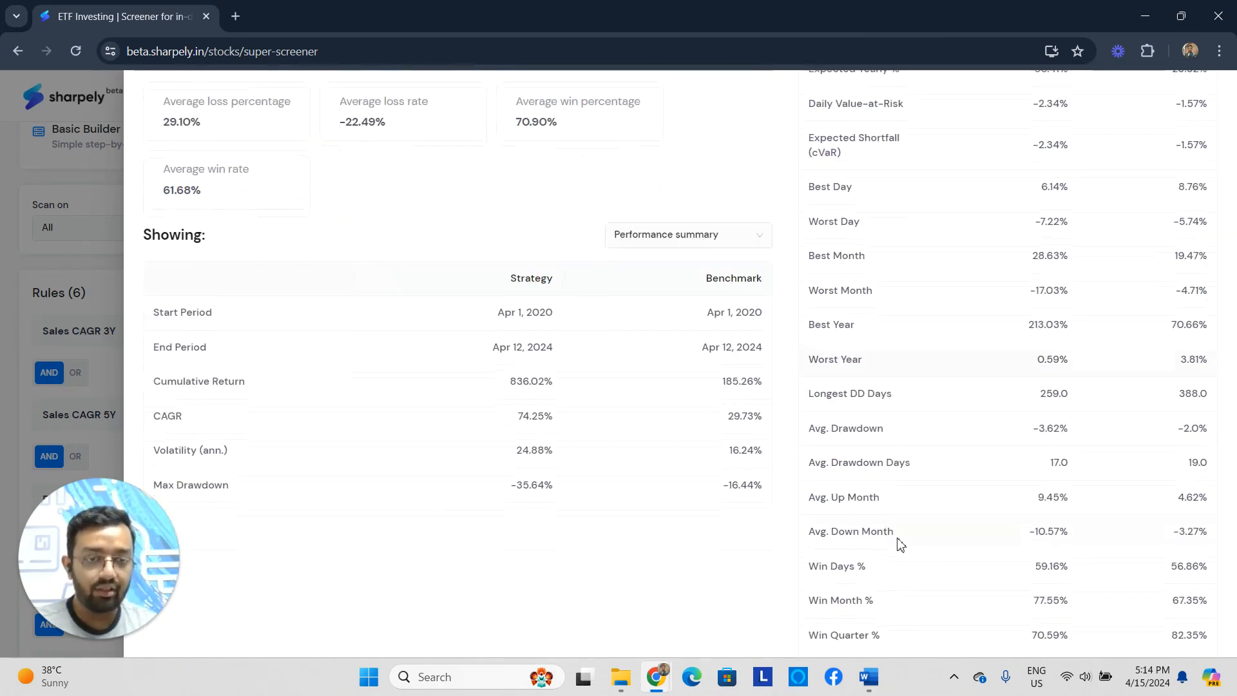
scroll(876, 567, "down", 2)
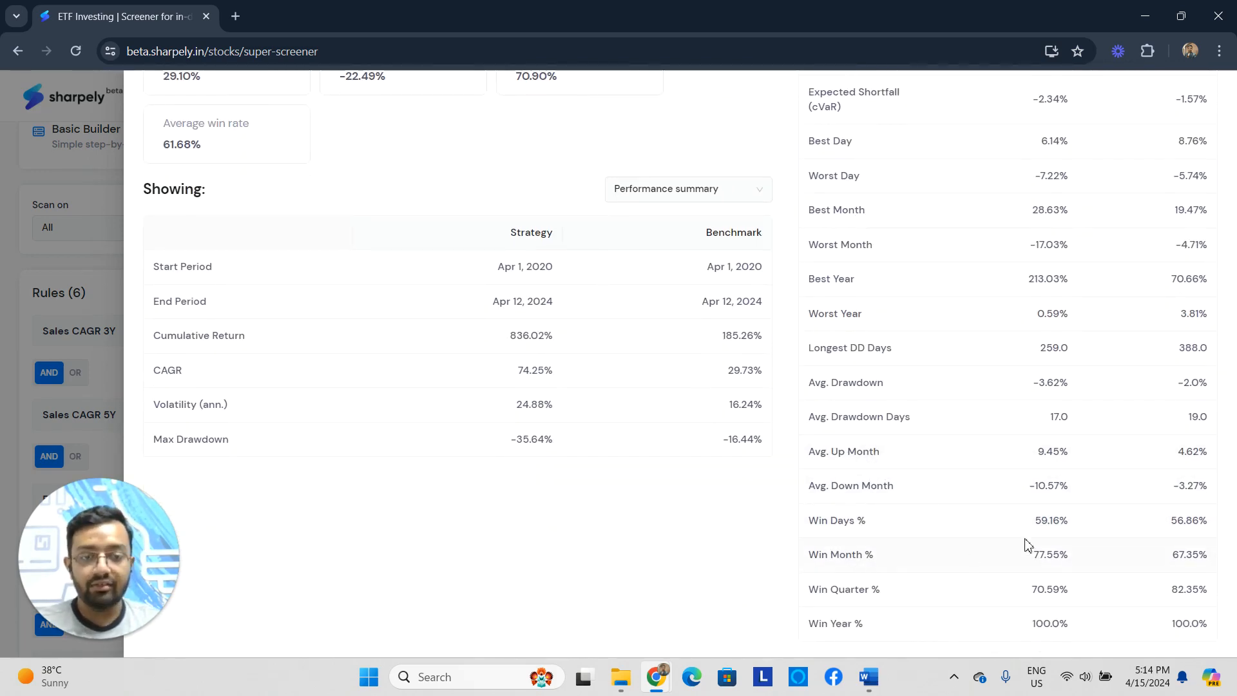
scroll(1027, 544, "up", 10)
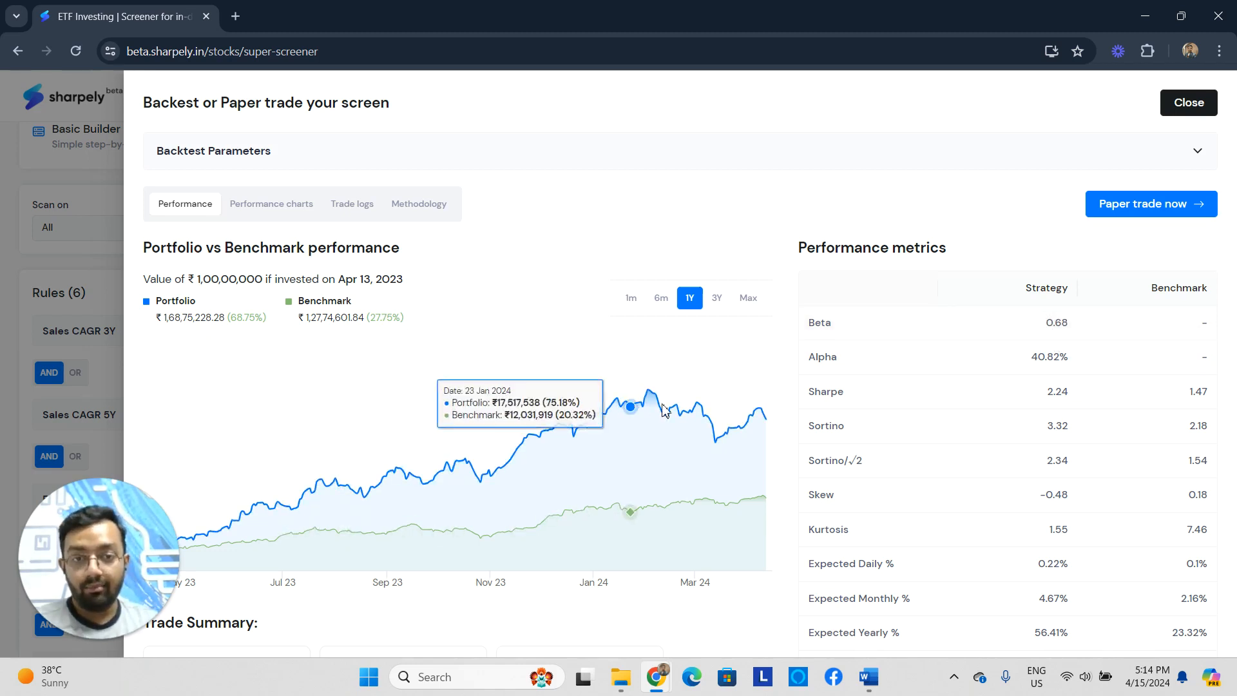
Step: Highlight the strategy's beta and alpha values in the performance metrics to examine them
left_click_drag(1044, 322, 1073, 323)
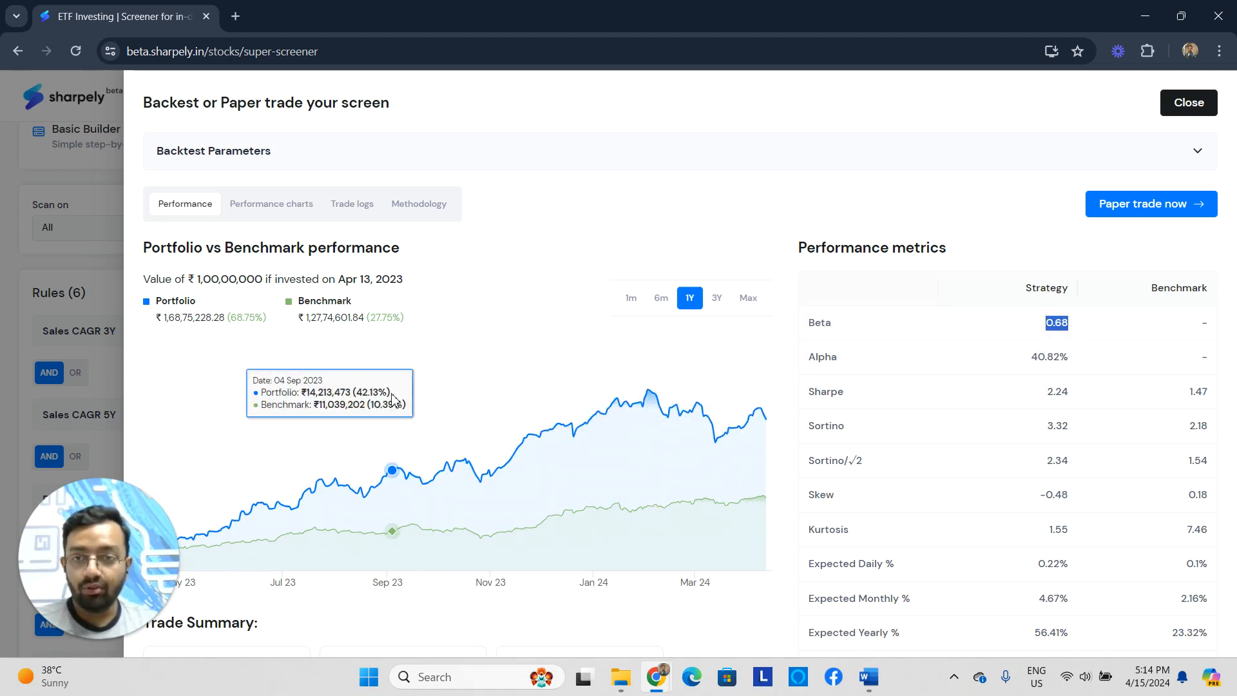
left_click(1031, 361)
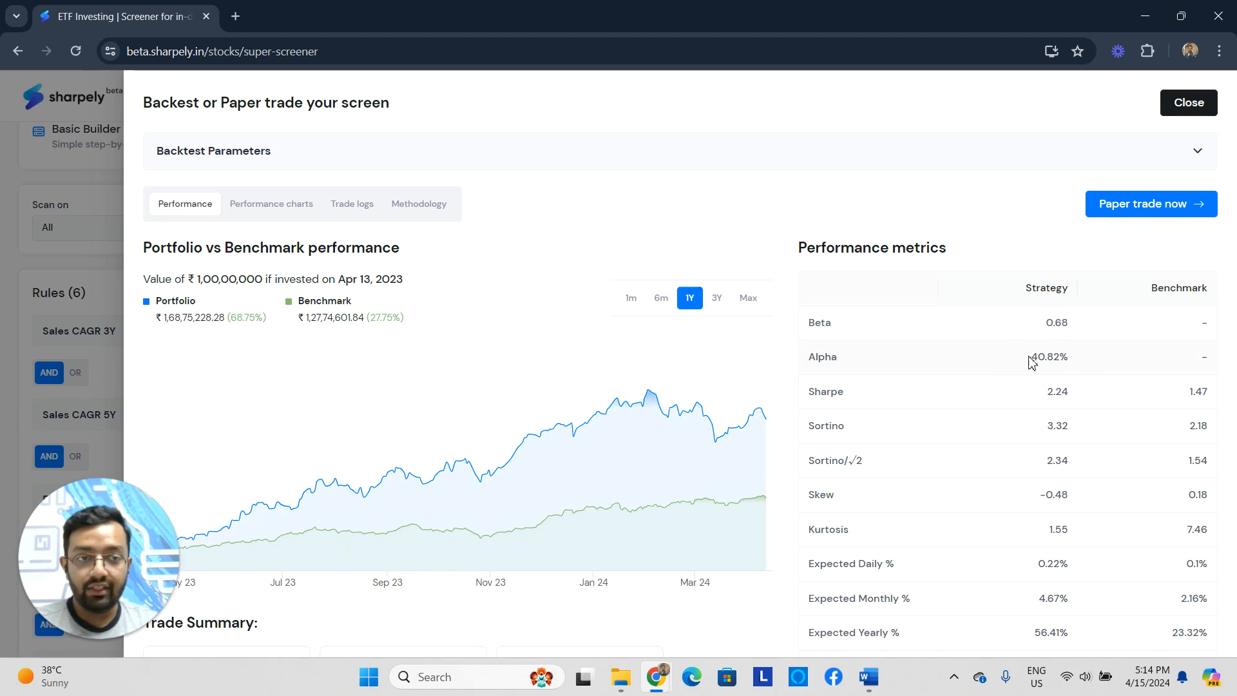
left_click_drag(1032, 362, 1071, 359)
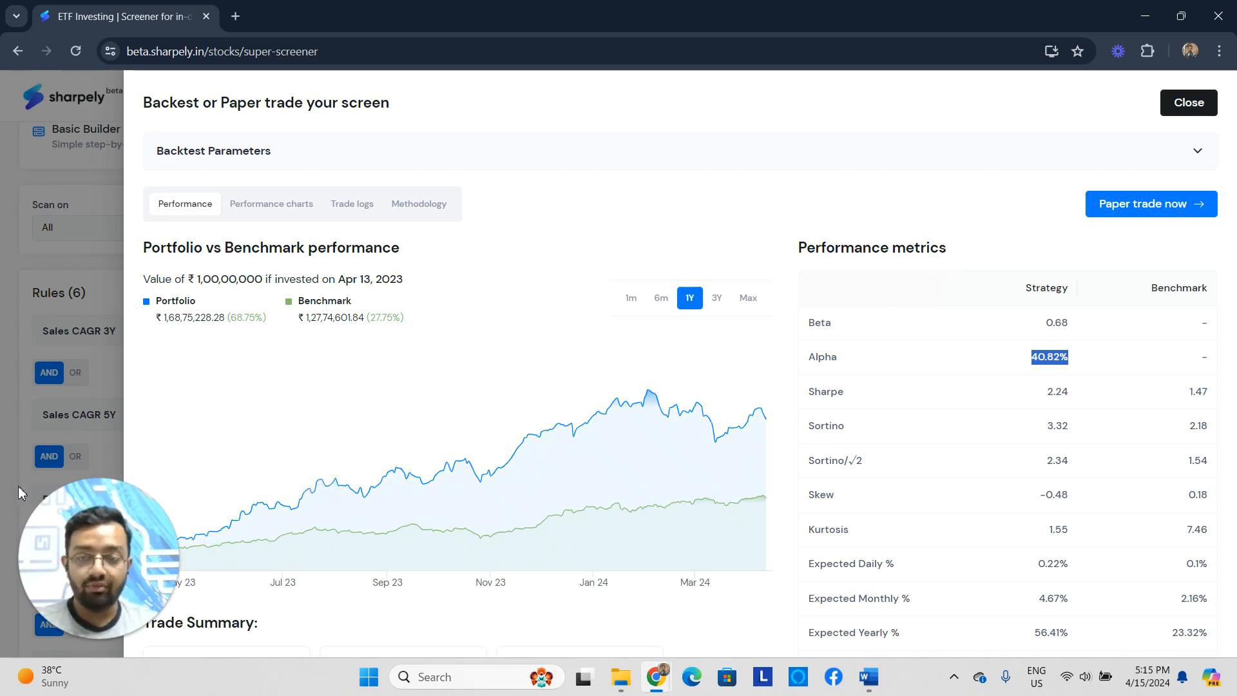
Step: Examine the expected daily, monthly and yearly returns and the best and worst period figures of strategy and benchmark
scroll(857, 499, "down", 1)
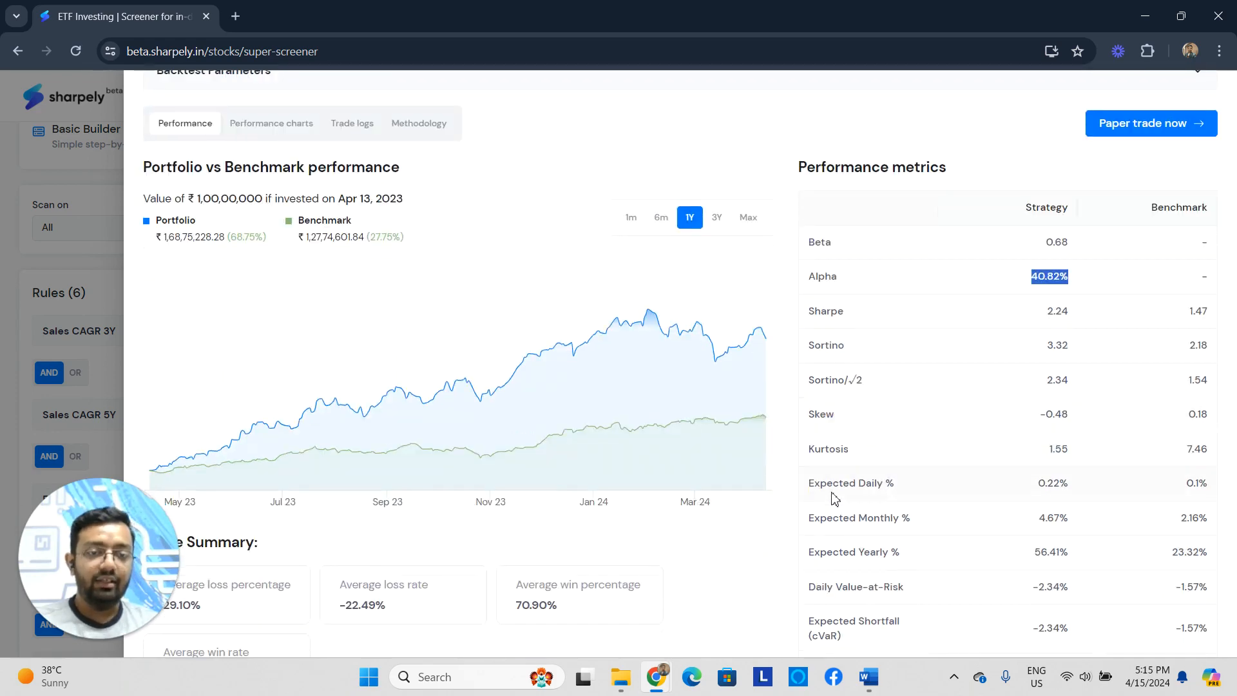
scroll(1096, 351, "down", 2)
scroll(1025, 384, "down", 2)
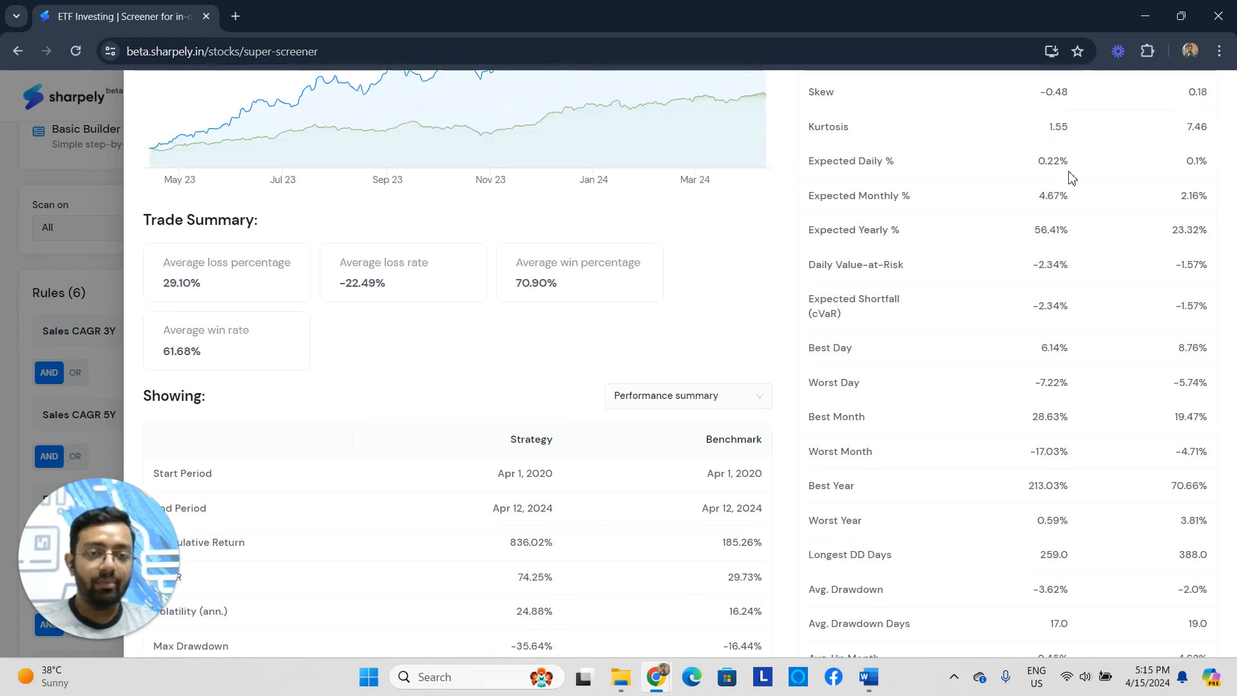
scroll(1096, 200, "up", 5)
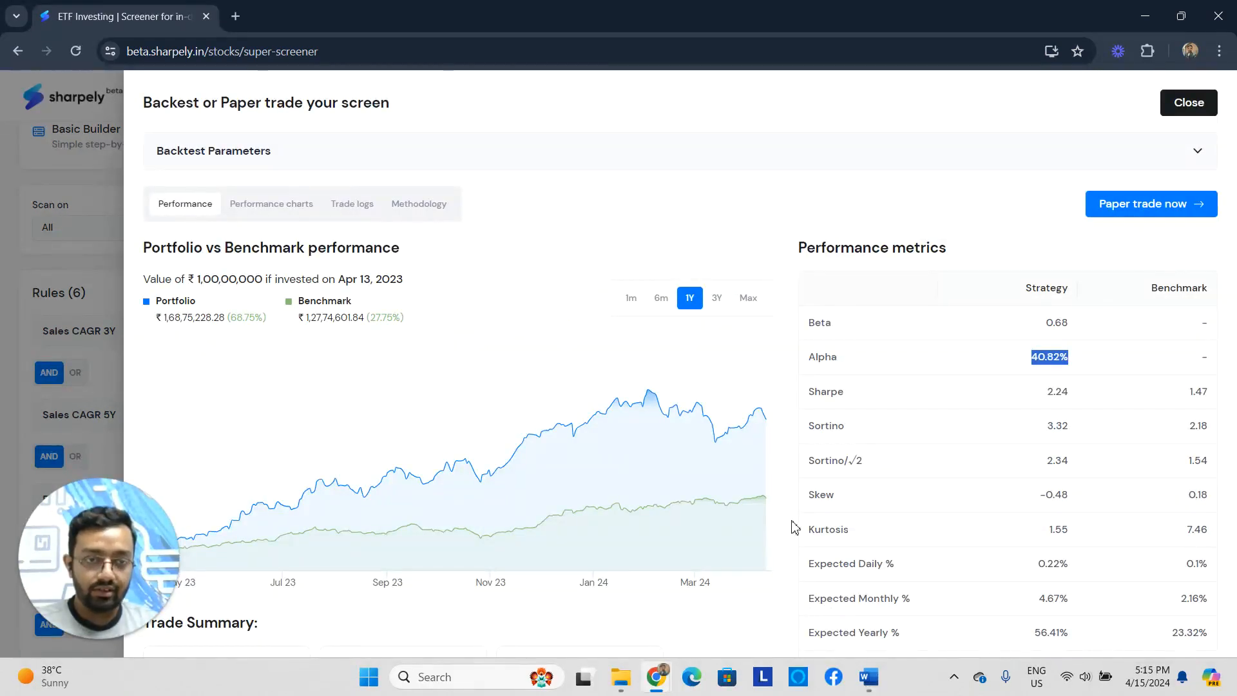
scroll(1071, 380, "down", 4)
scroll(1070, 379, "down", 2)
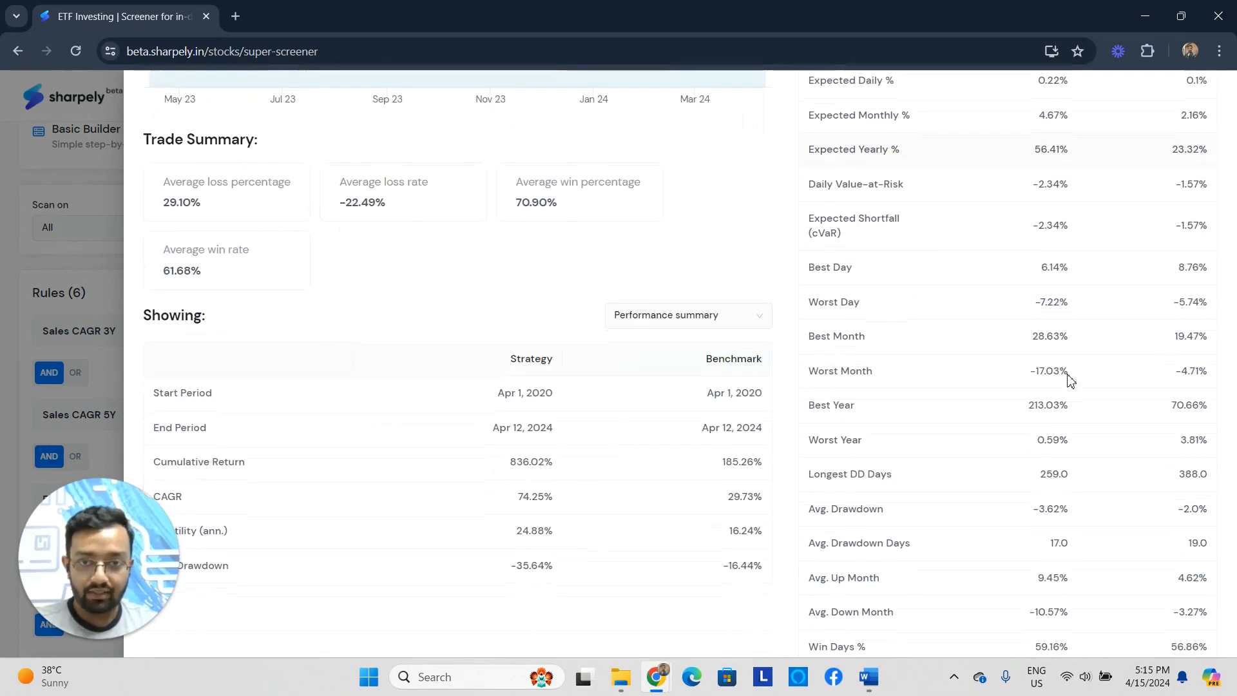
Step: Highlight the average loss and average win figures in the trade summary to examine them
scroll(838, 342, "down", 1)
scroll(516, 299, "up", 2)
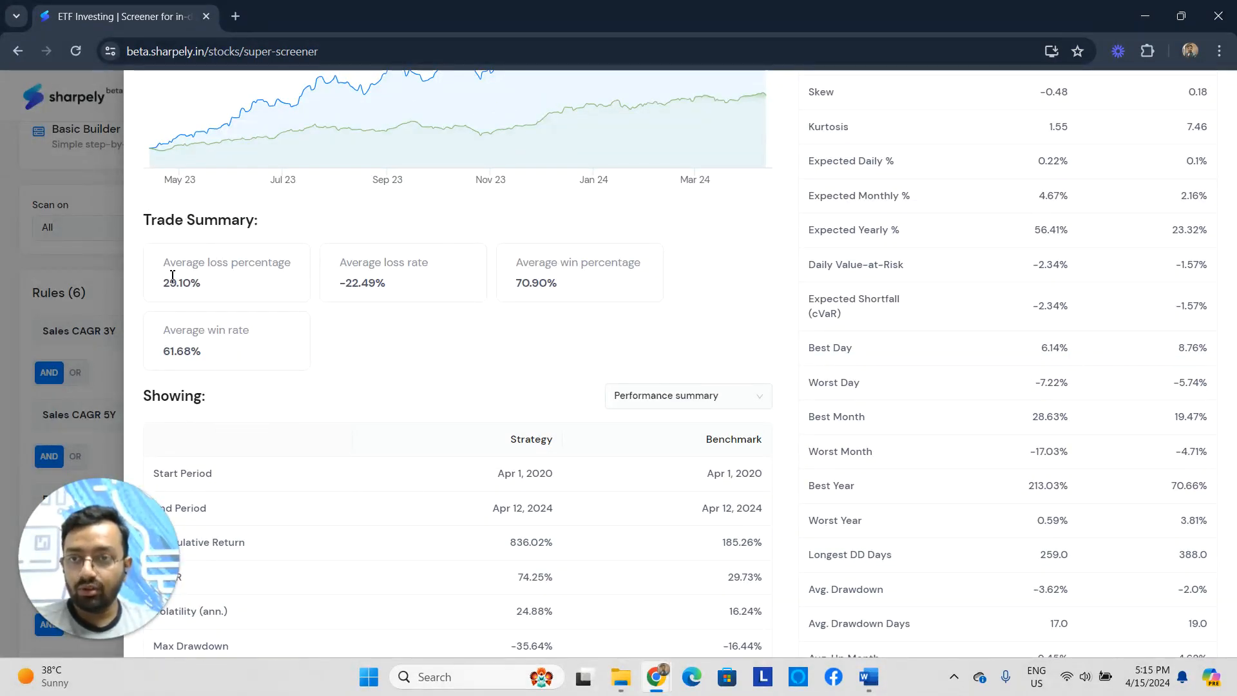
left_click_drag(352, 262, 430, 263)
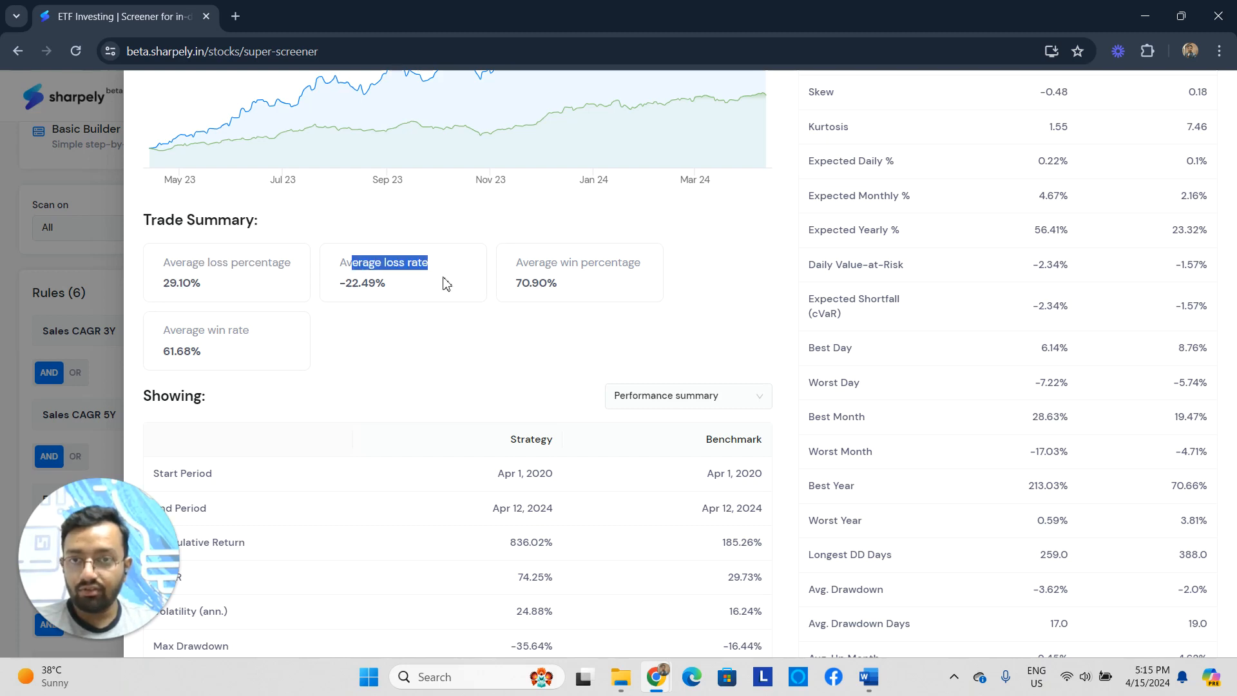
left_click(475, 279)
left_click_drag(516, 262, 520, 290)
left_click(576, 291)
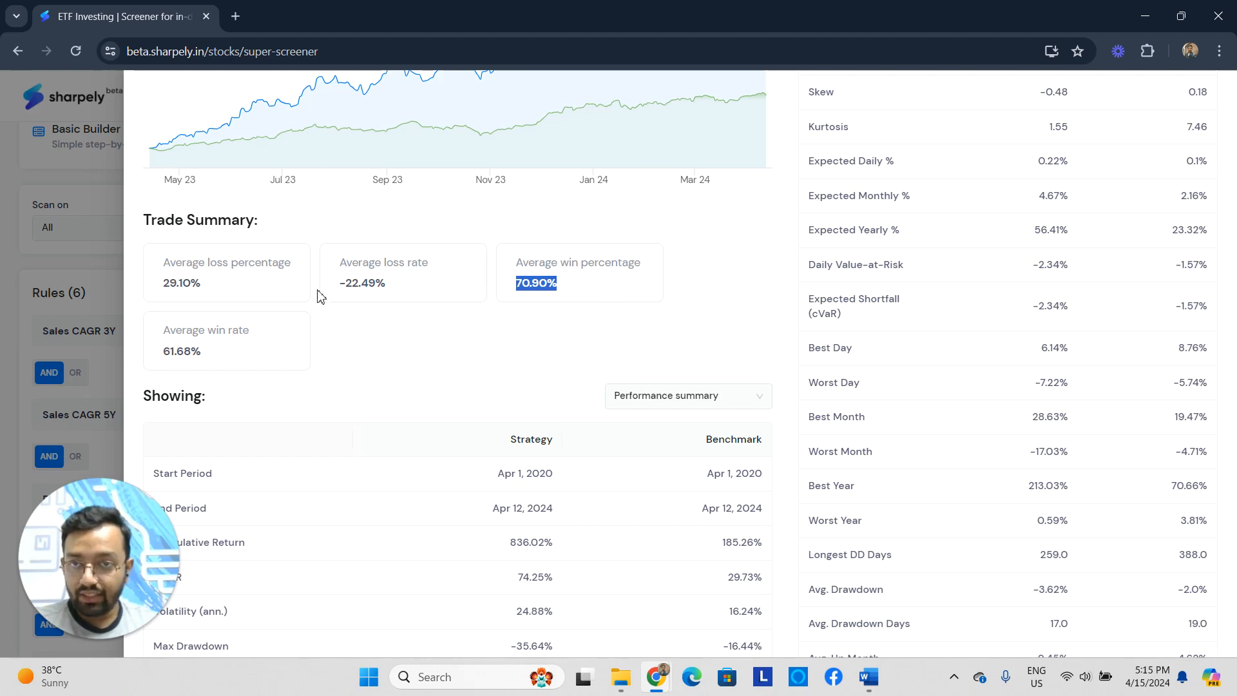
left_click(211, 290)
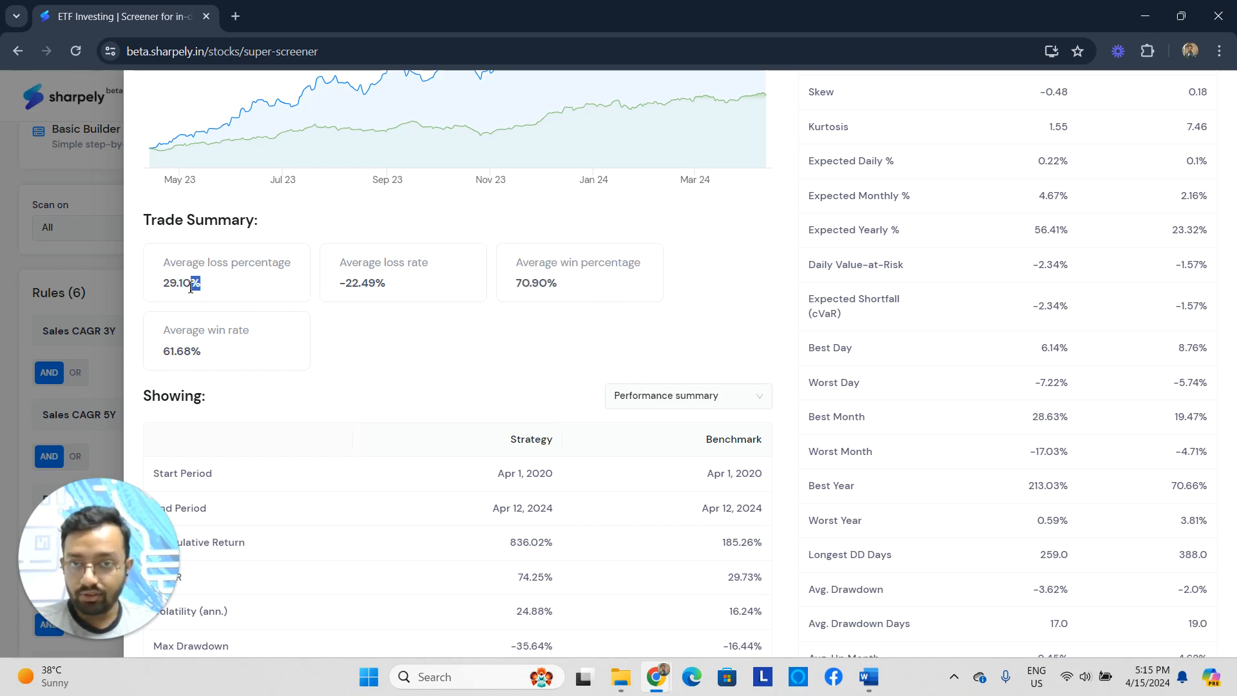
left_click_drag(347, 282, 397, 282)
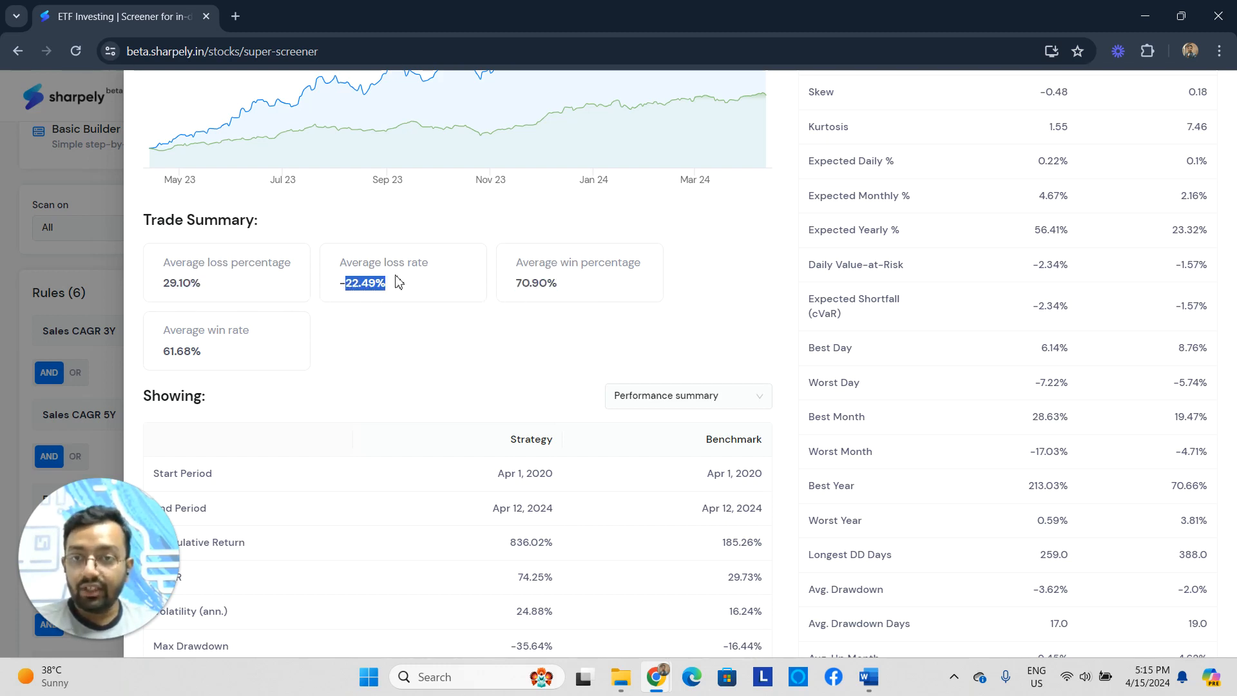
Step: Review the portfolio versus benchmark chart, and check the available result tables while keeping Performance summary selected
scroll(283, 340, "down", 3)
scroll(284, 340, "up", 9)
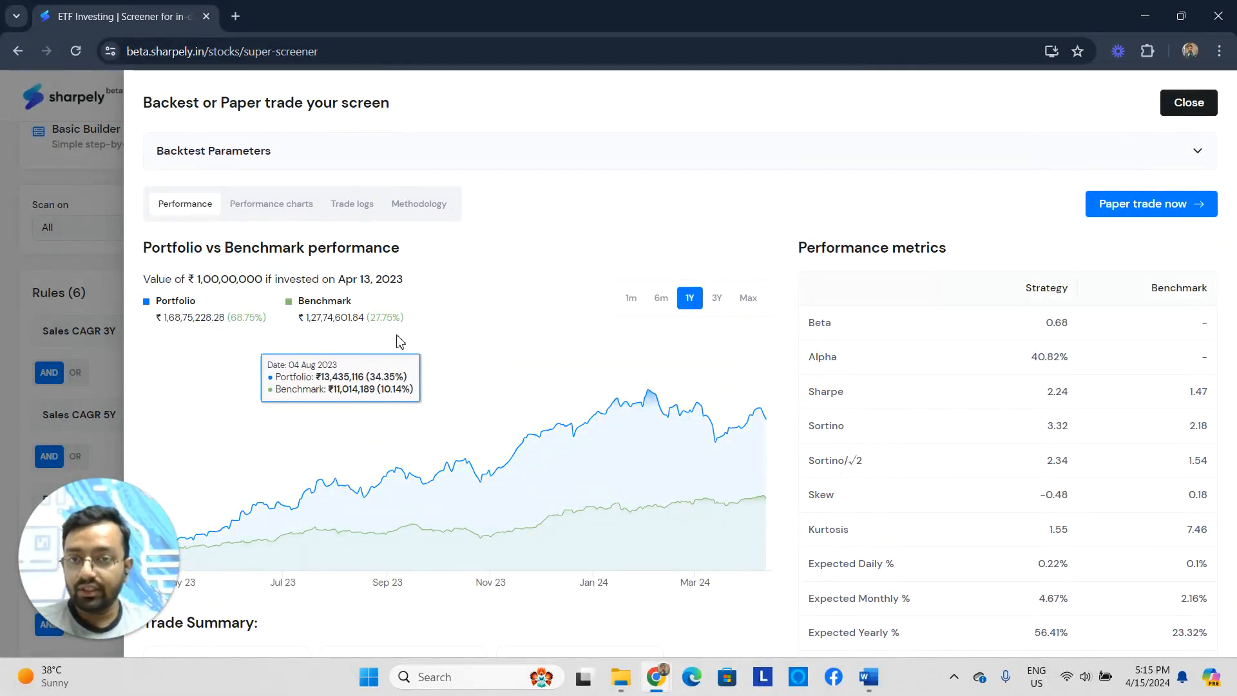
scroll(537, 348, "down", 1)
scroll(480, 366, "down", 2)
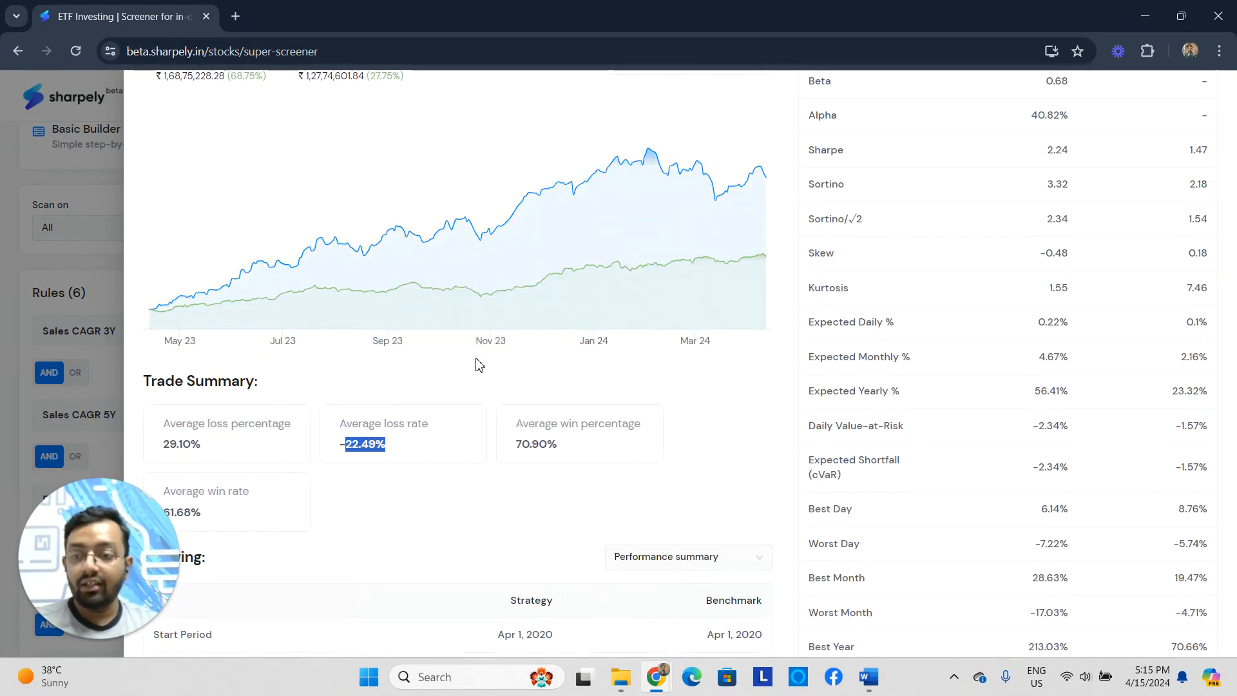
scroll(480, 355, "down", 4)
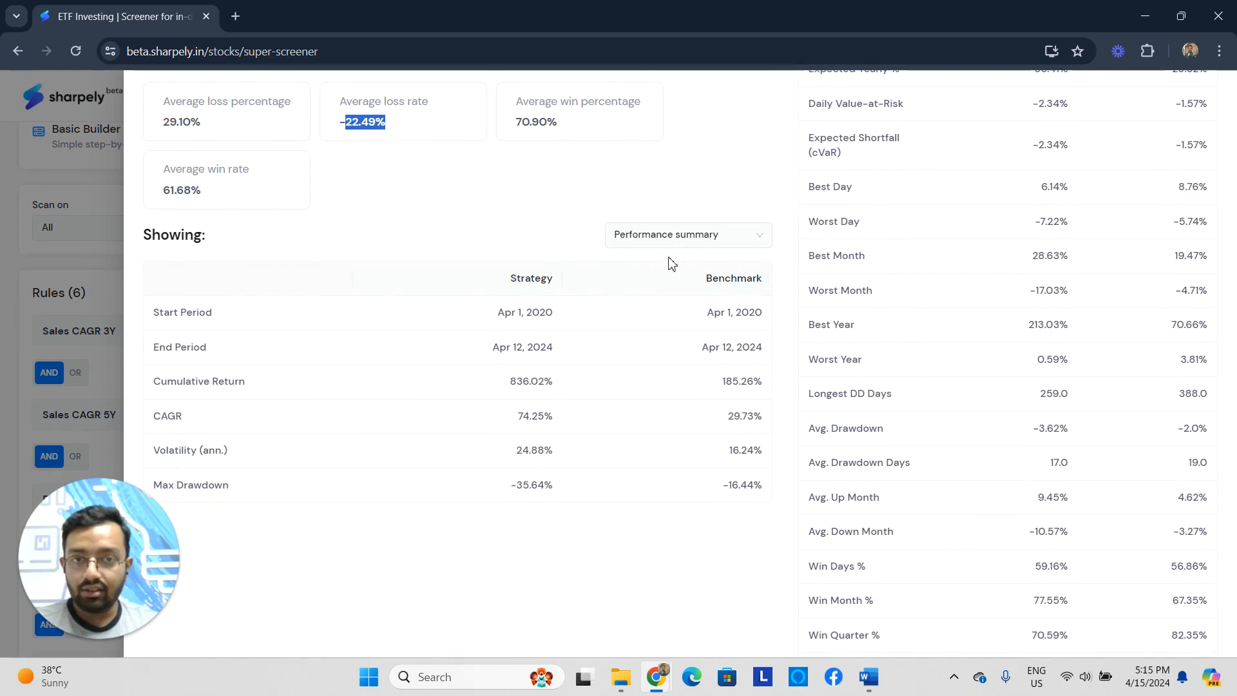
left_click(709, 245)
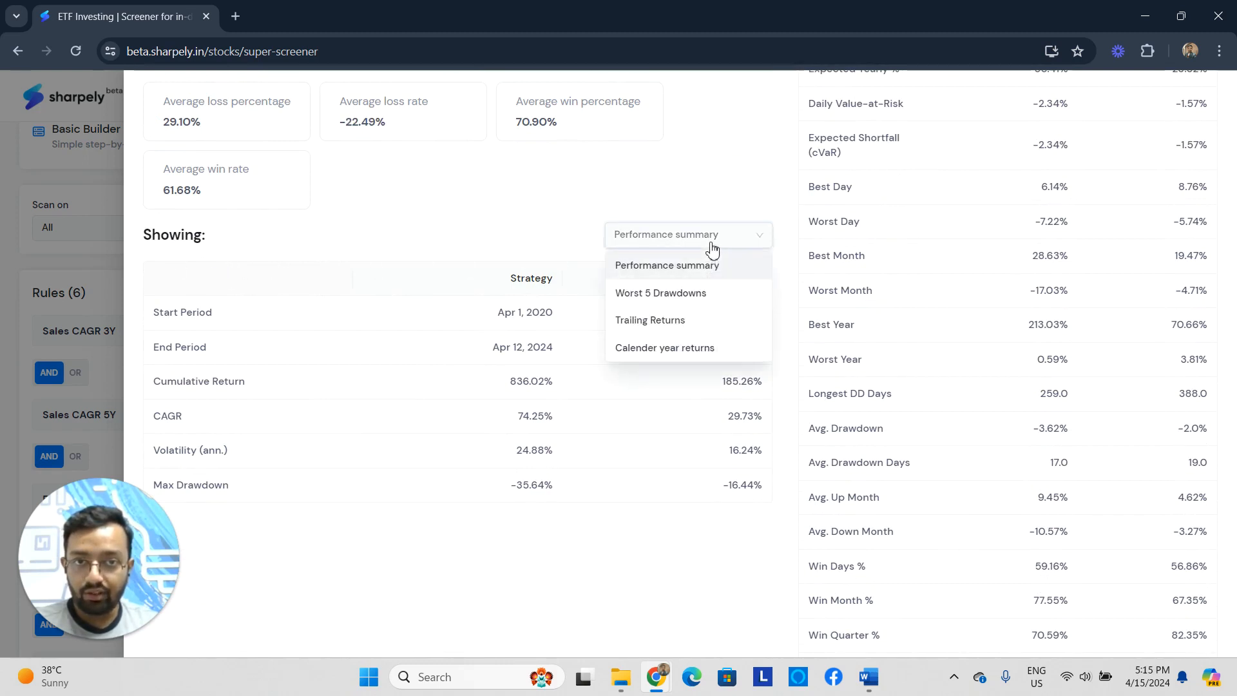
left_click(608, 264)
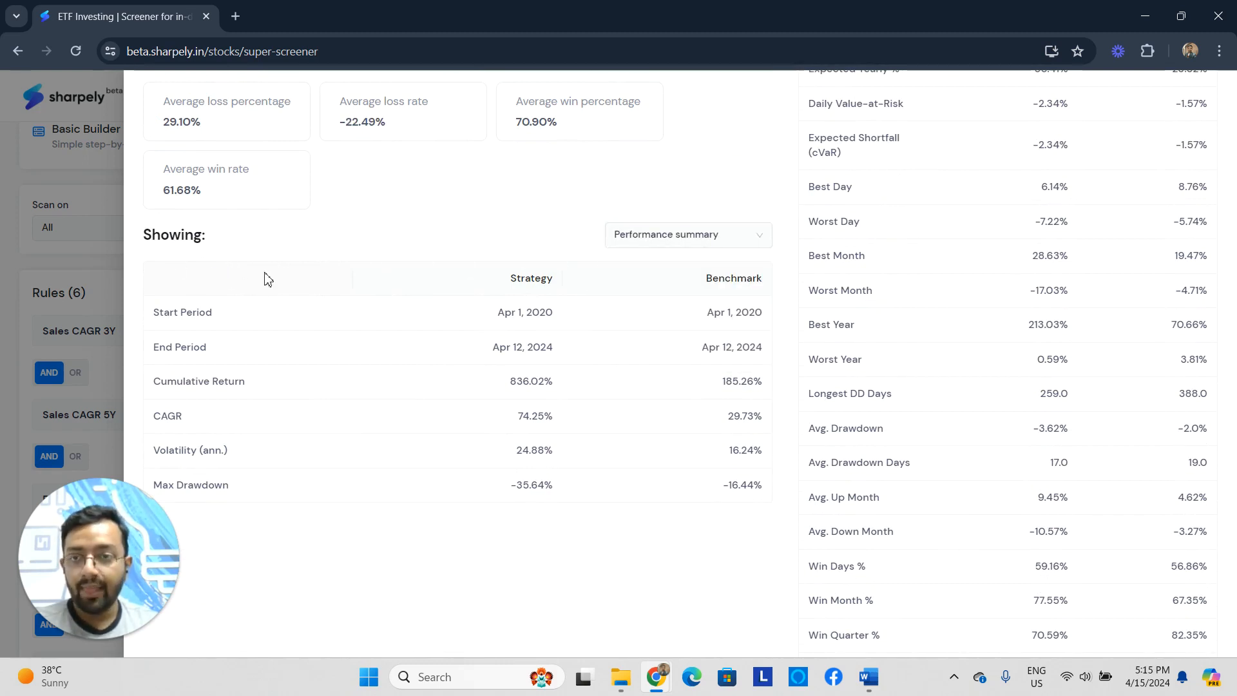
Step: Highlight the strategy's cumulative return, CAGR and max drawdown in the performance summary to compare them with the benchmark
triple_click(556, 315)
triple_click(554, 381)
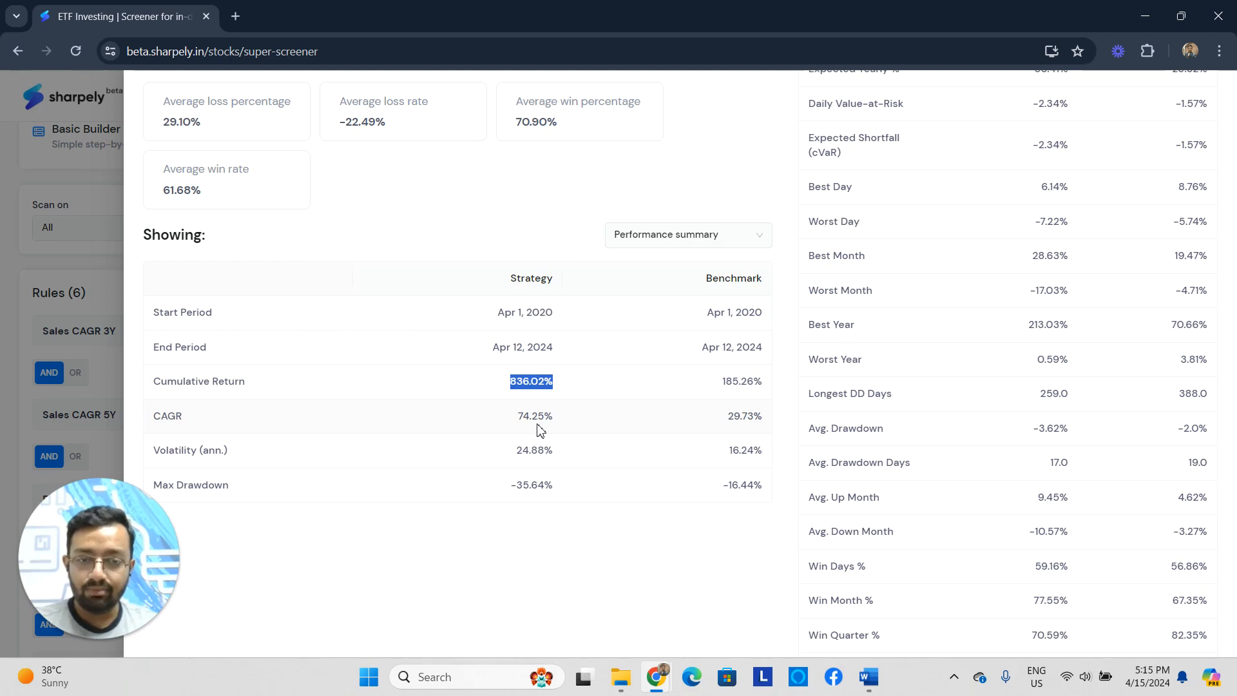
left_click_drag(520, 417, 580, 422)
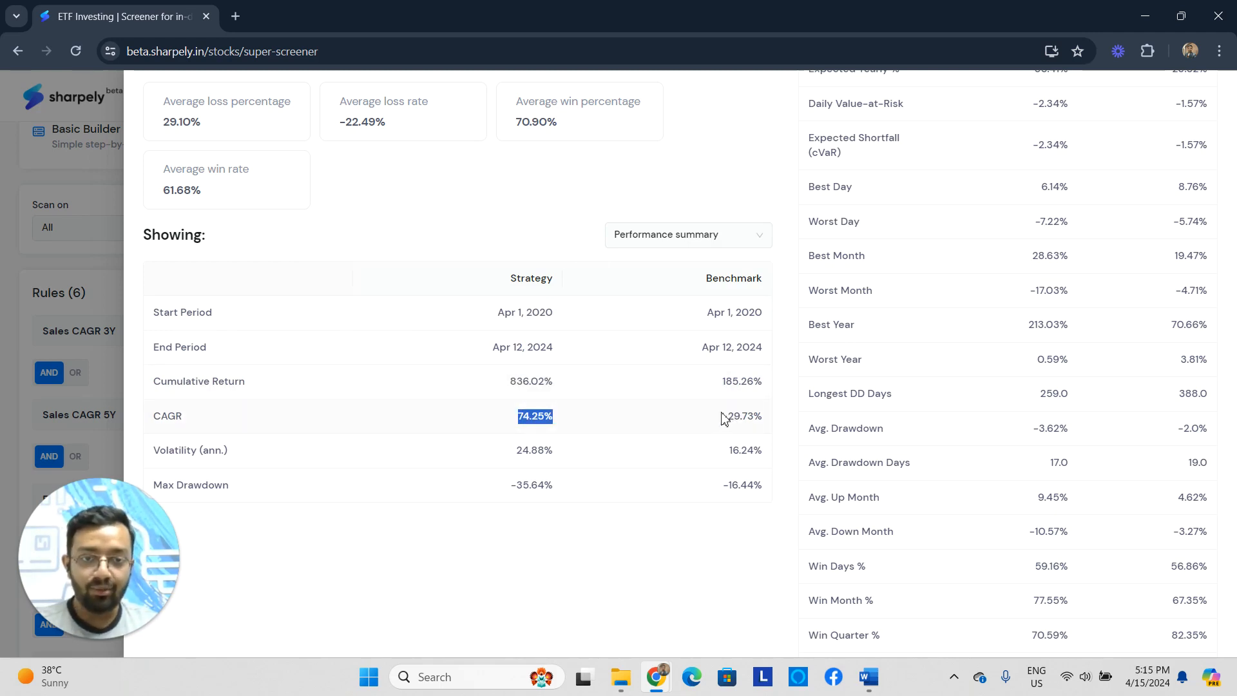
scroll(644, 432, "down", 1)
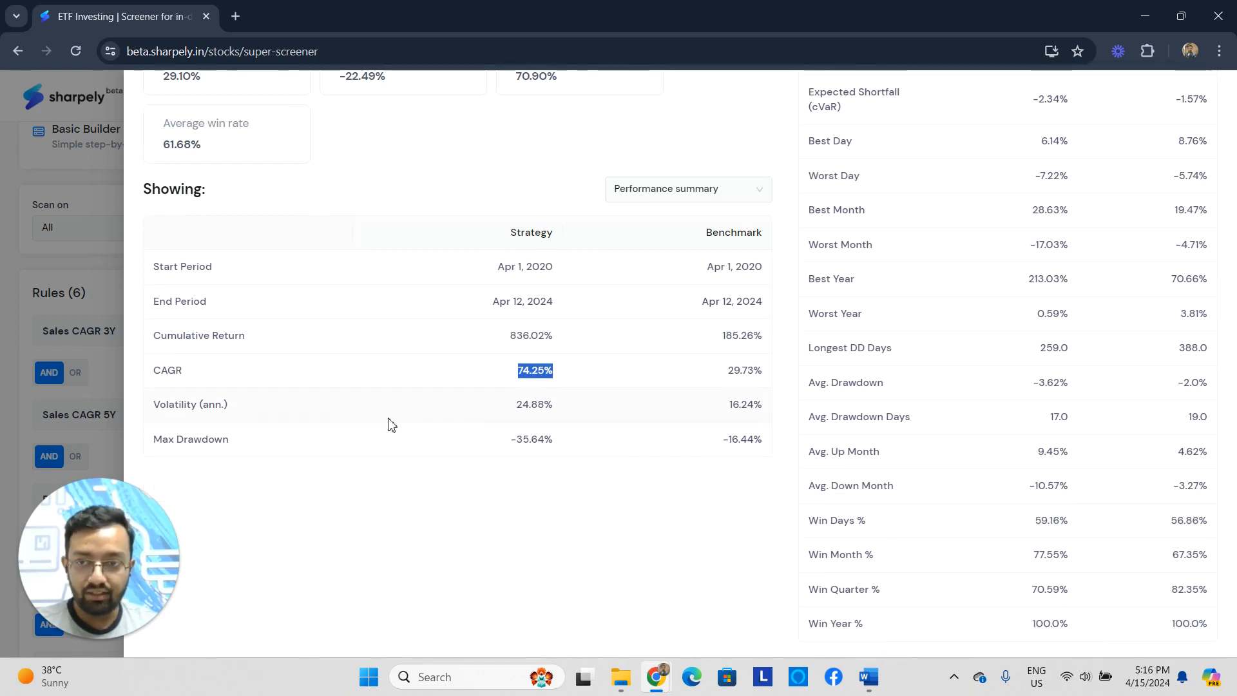
left_click_drag(515, 435, 569, 450)
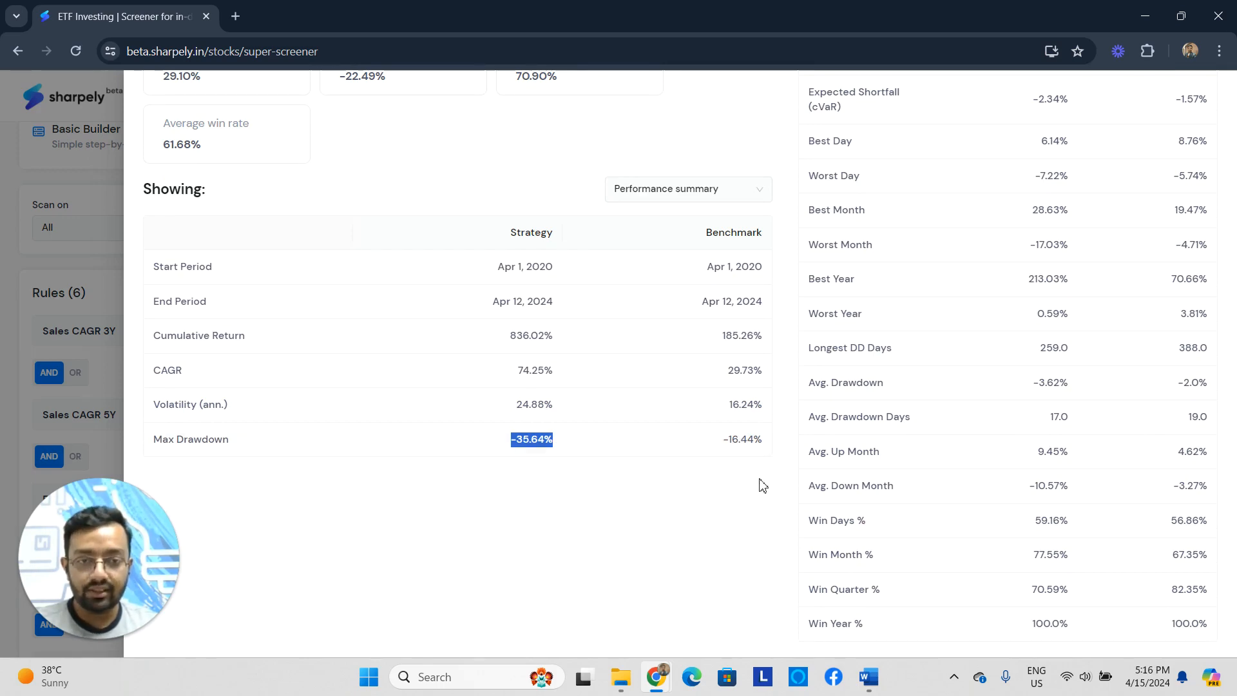
scroll(721, 485, "up", 5)
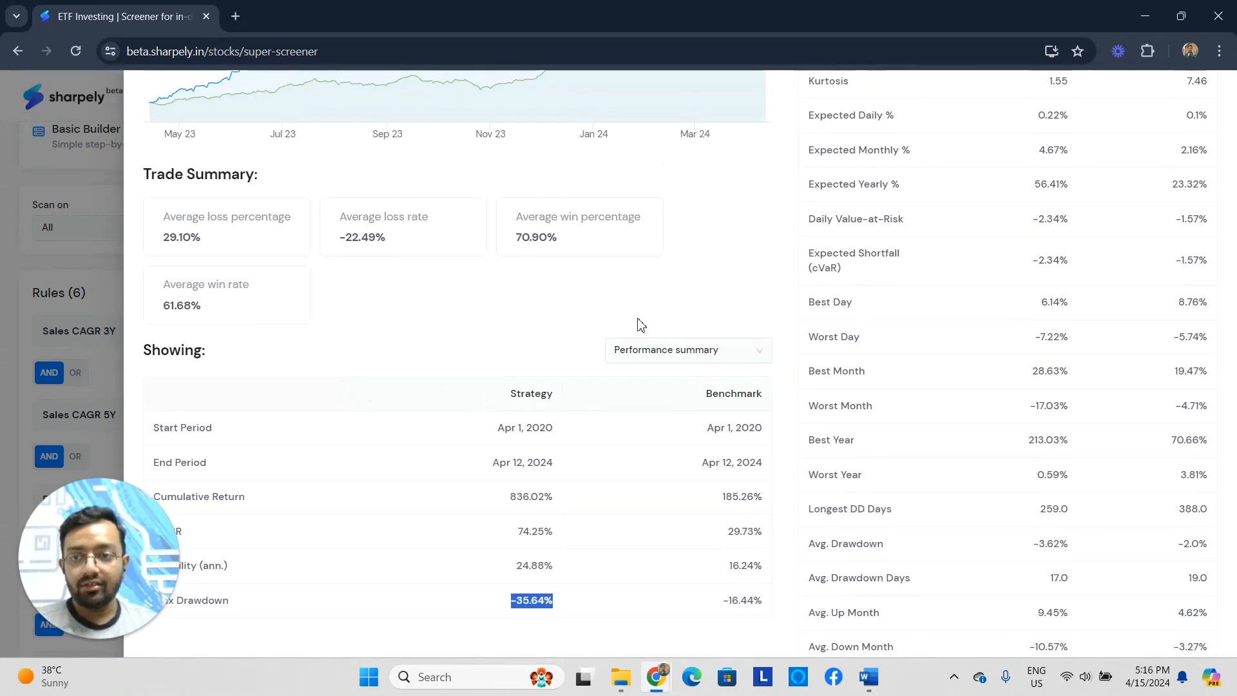
scroll(655, 183, "up", 4)
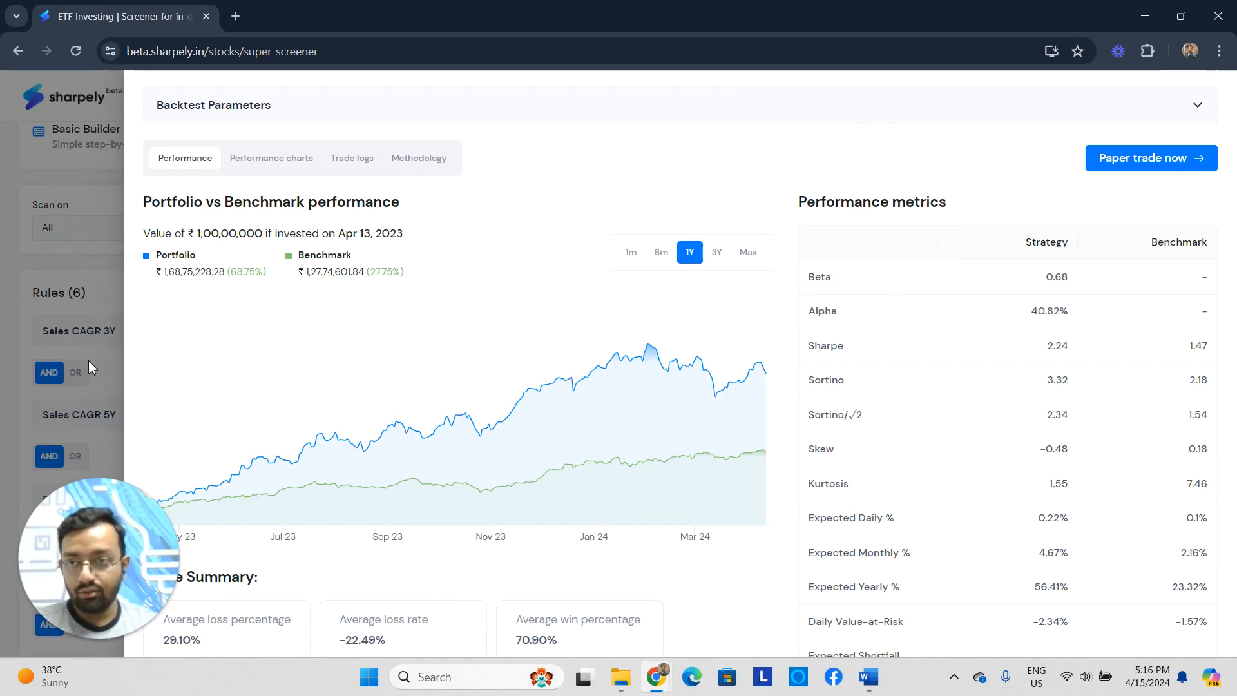
Step: Expand the backtest parameters and set the rebalance frequency to 1 month
left_click(1100, 120)
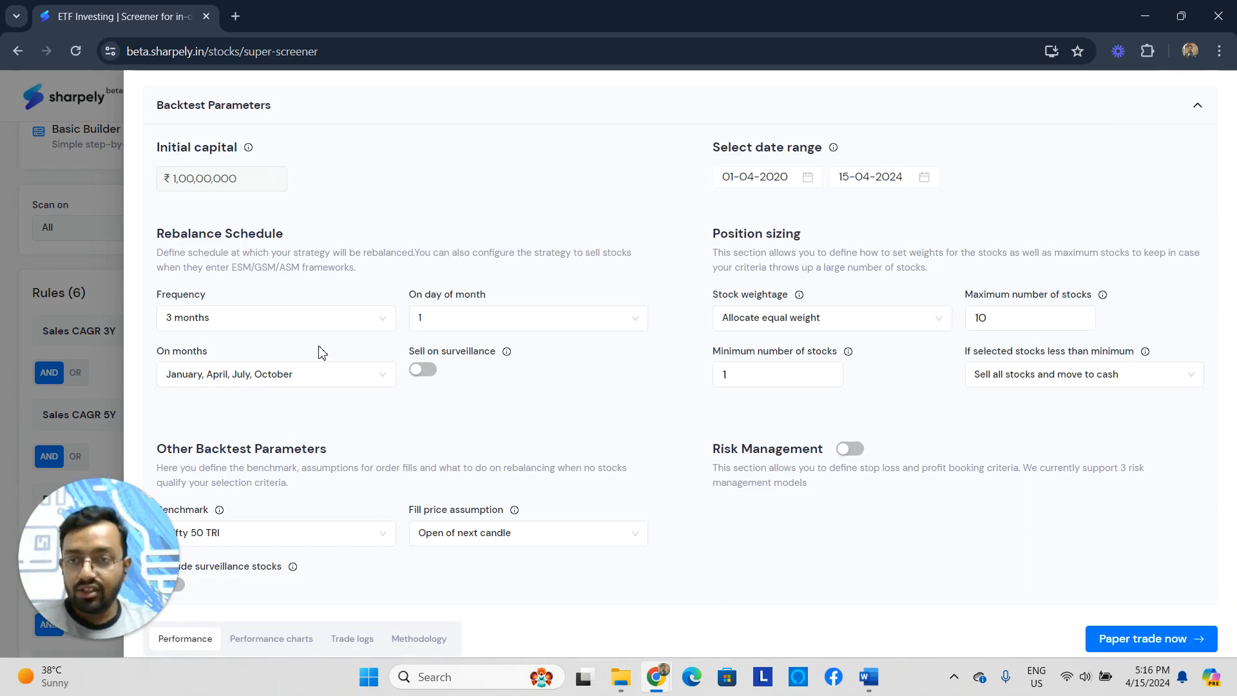
left_click(303, 320)
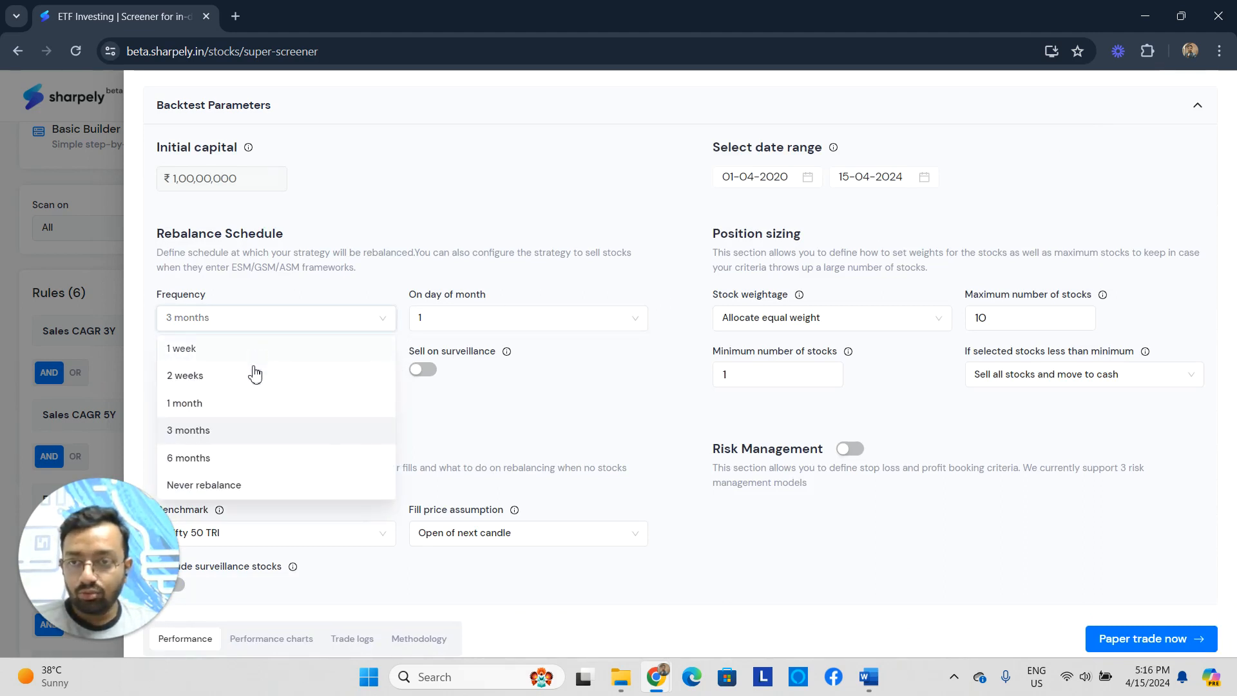
left_click(240, 405)
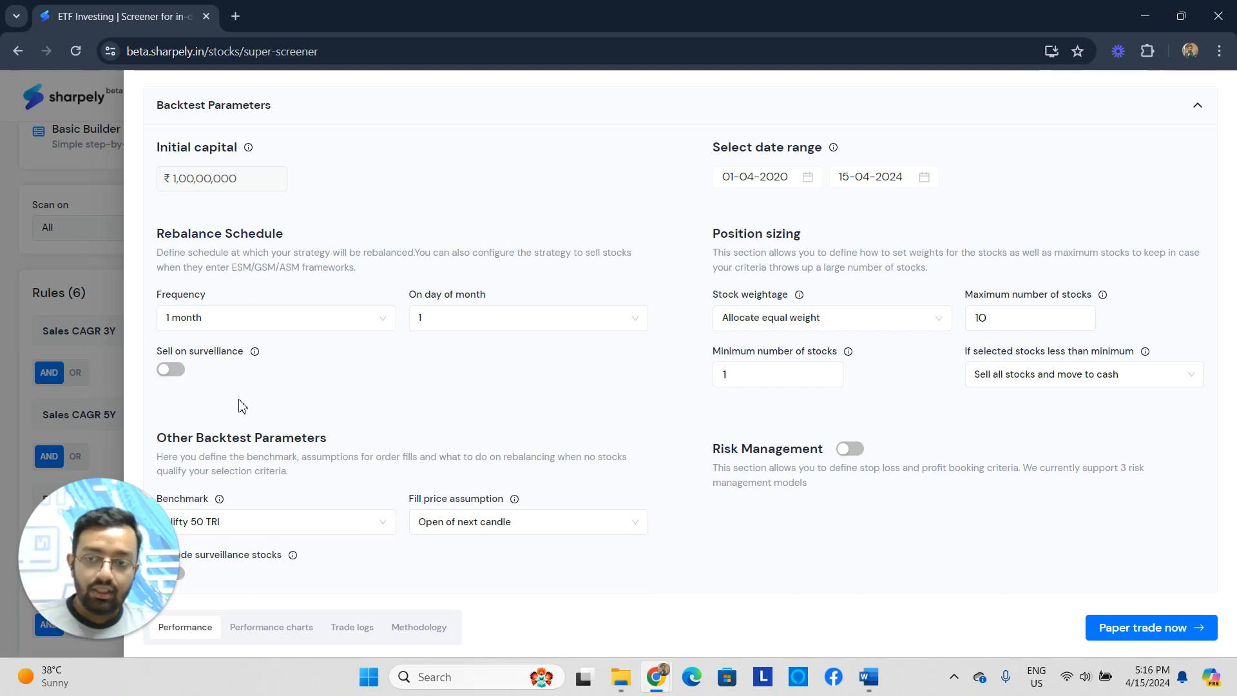
Step: Search the benchmark list for "nifty 500" and set the benchmark to Nifty 500 TRI
left_click(353, 532)
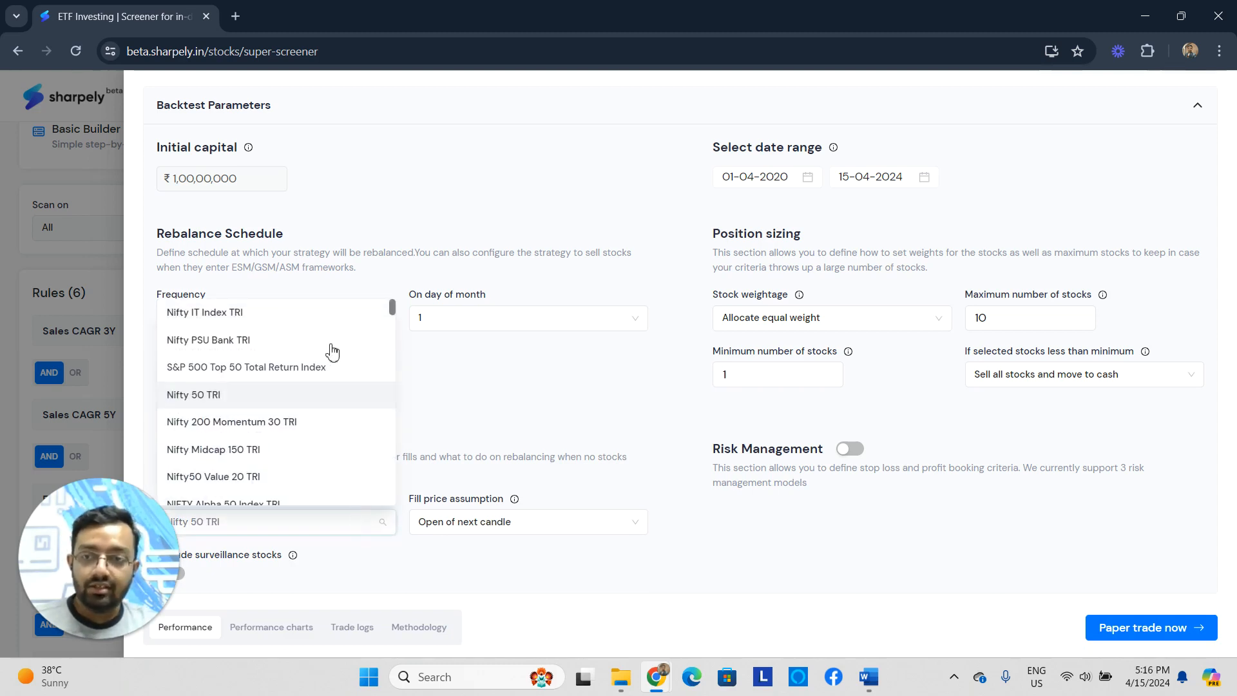
type("n")
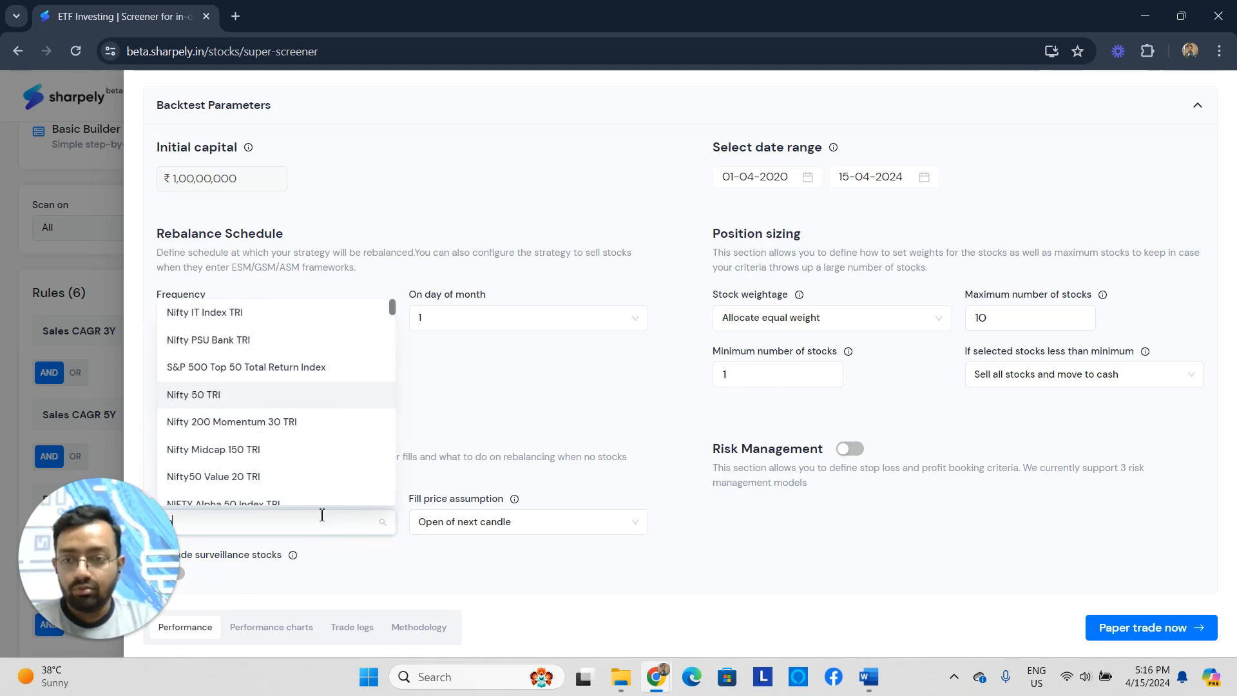
type("ifty ")
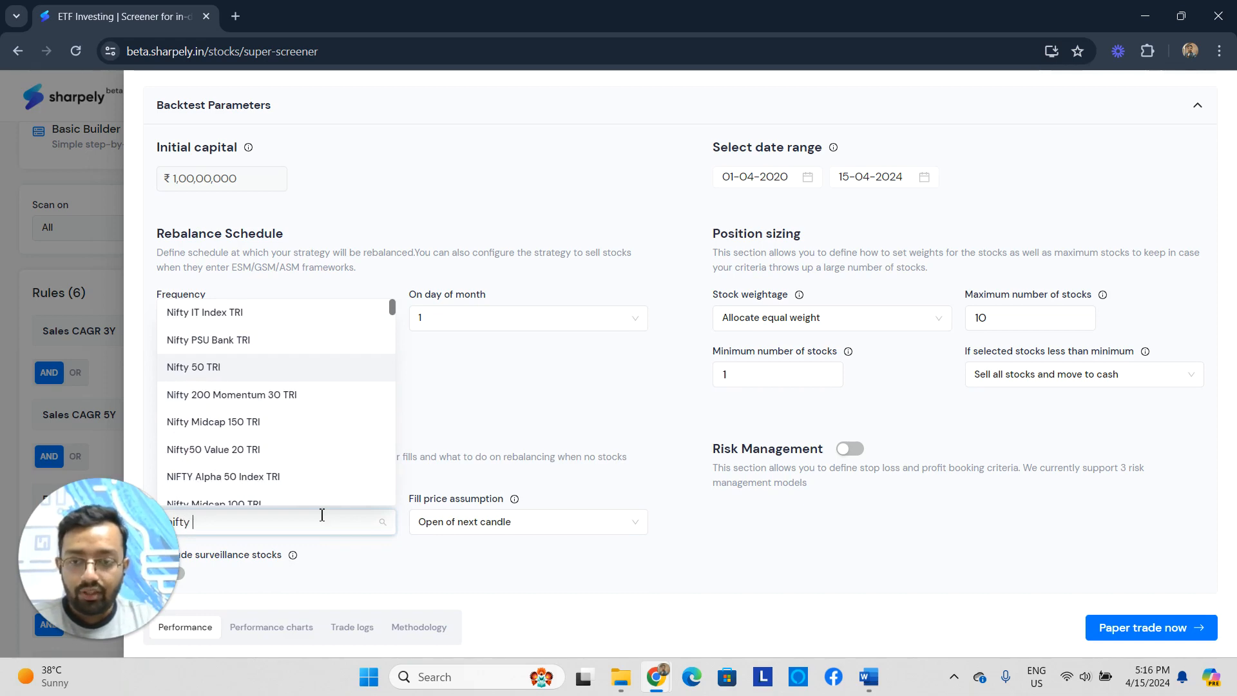
type("500")
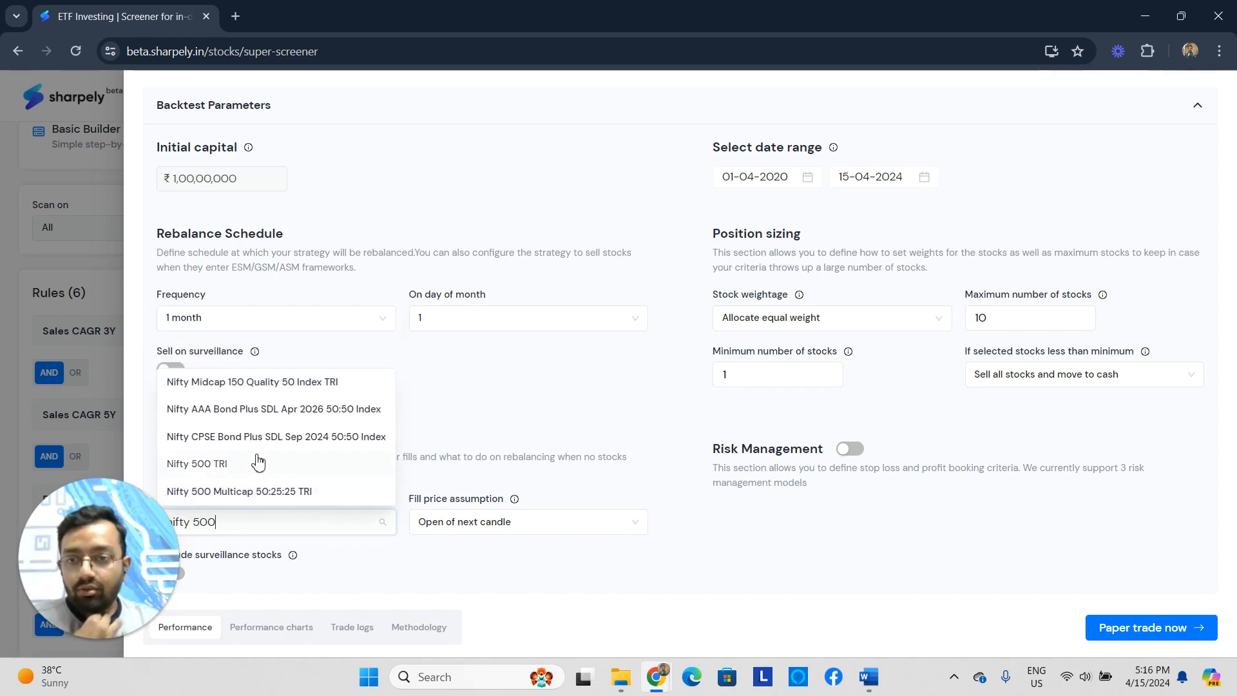
left_click(261, 463)
scroll(486, 514, "down", 2)
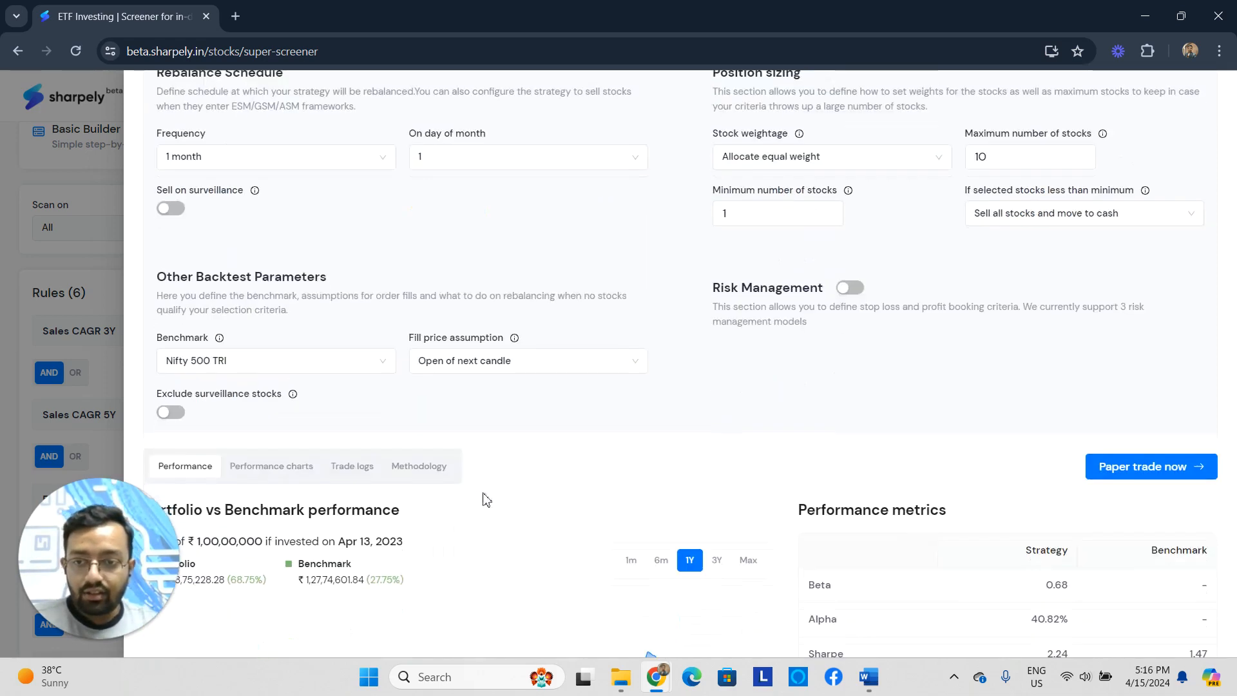
scroll(905, 420, "up", 2)
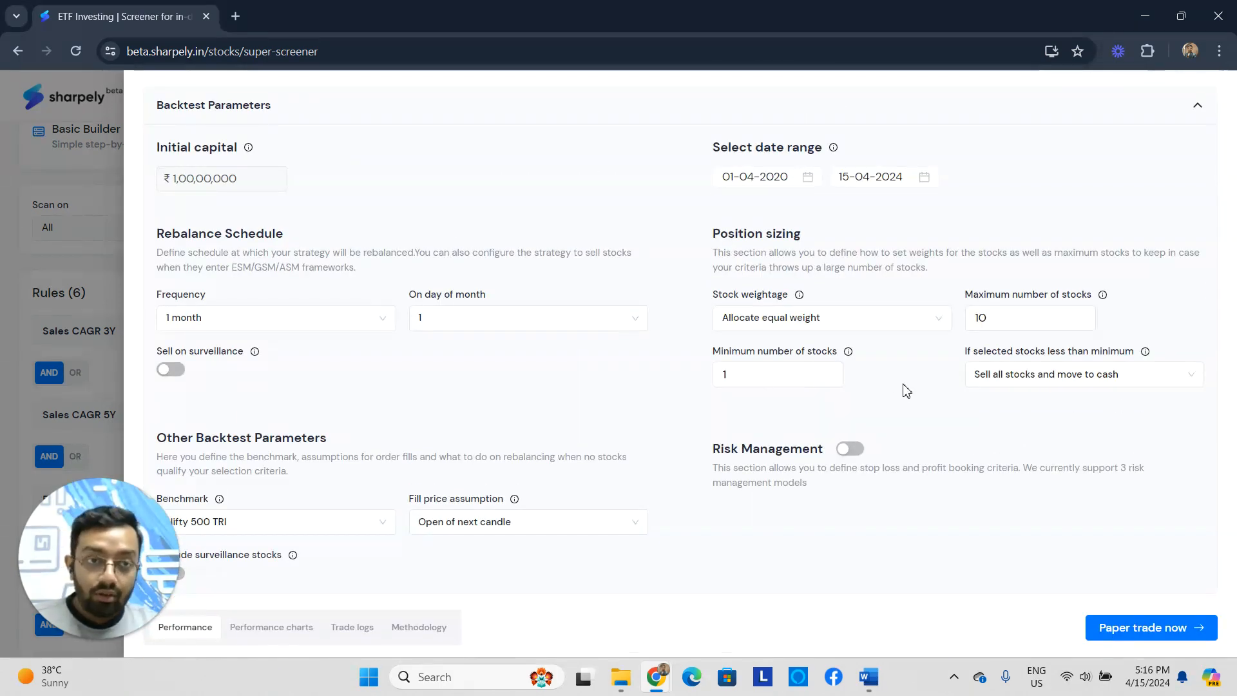
Step: Enable risk management with a trailing stop loss and set the trailing stop percentage to 15%
left_click(850, 448)
scroll(831, 496, "down", 1)
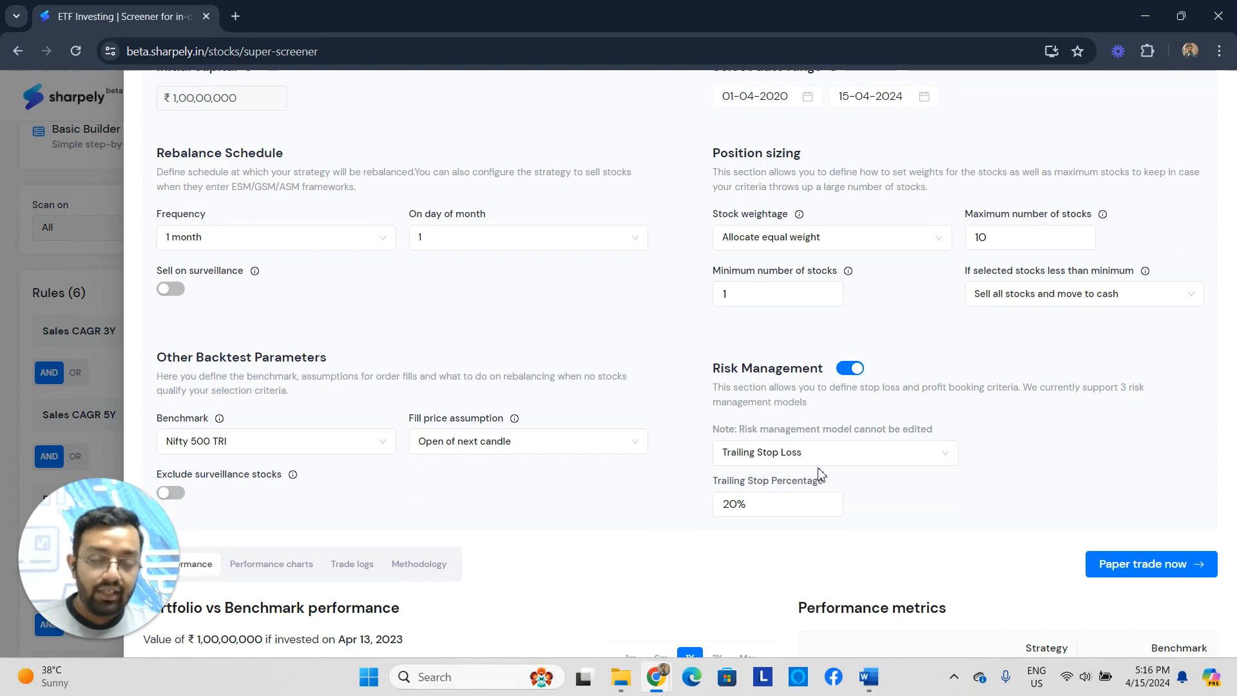
left_click(783, 503)
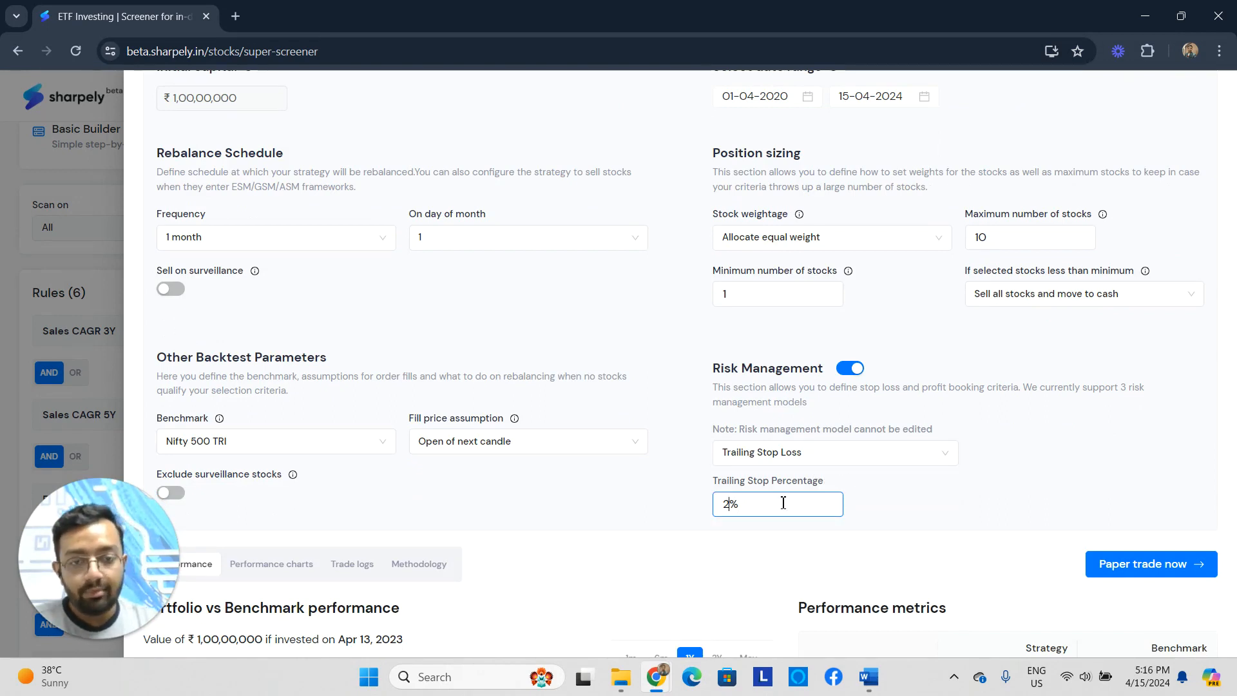
left_click(689, 319)
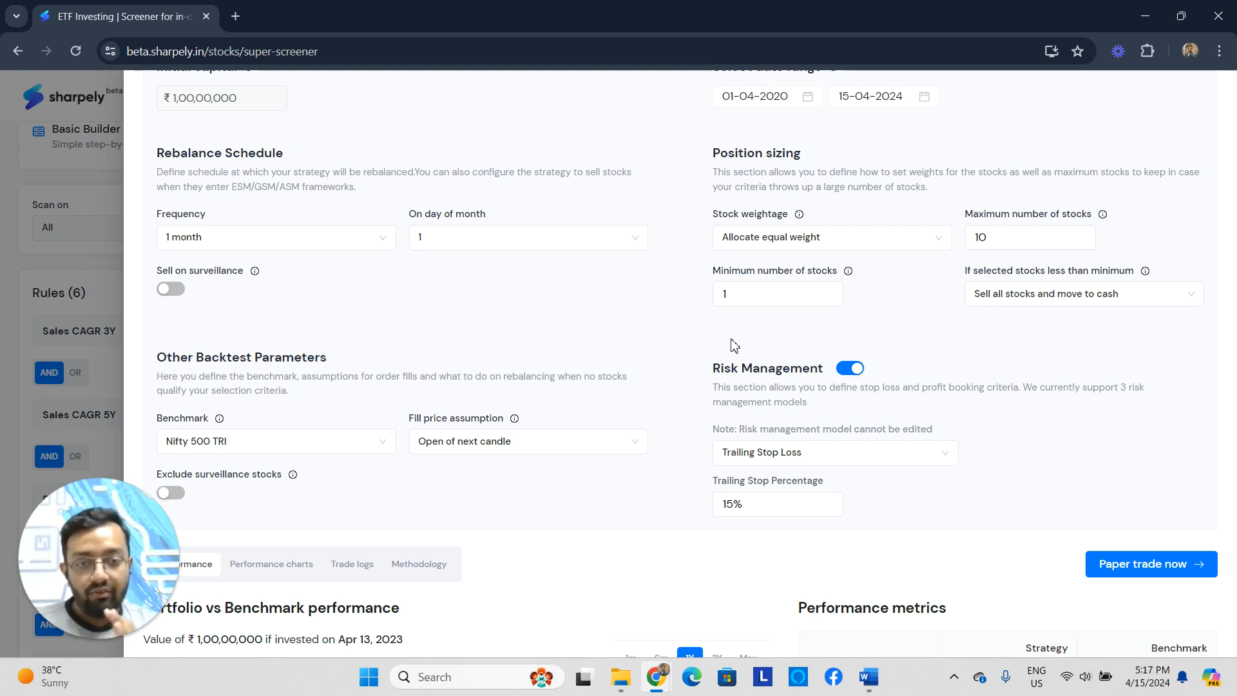
Step: Set the position sizing to a maximum of 15 stocks and a minimum of 5 stocks
scroll(735, 346, "up", 2)
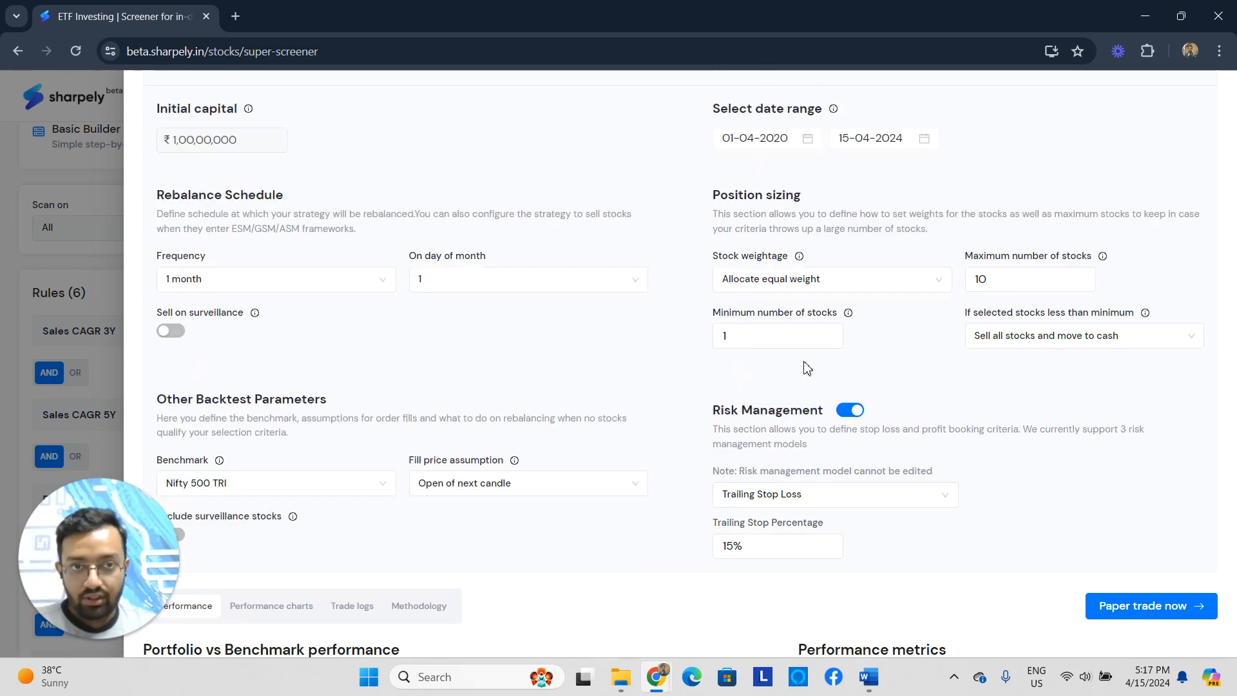
left_click(1022, 366)
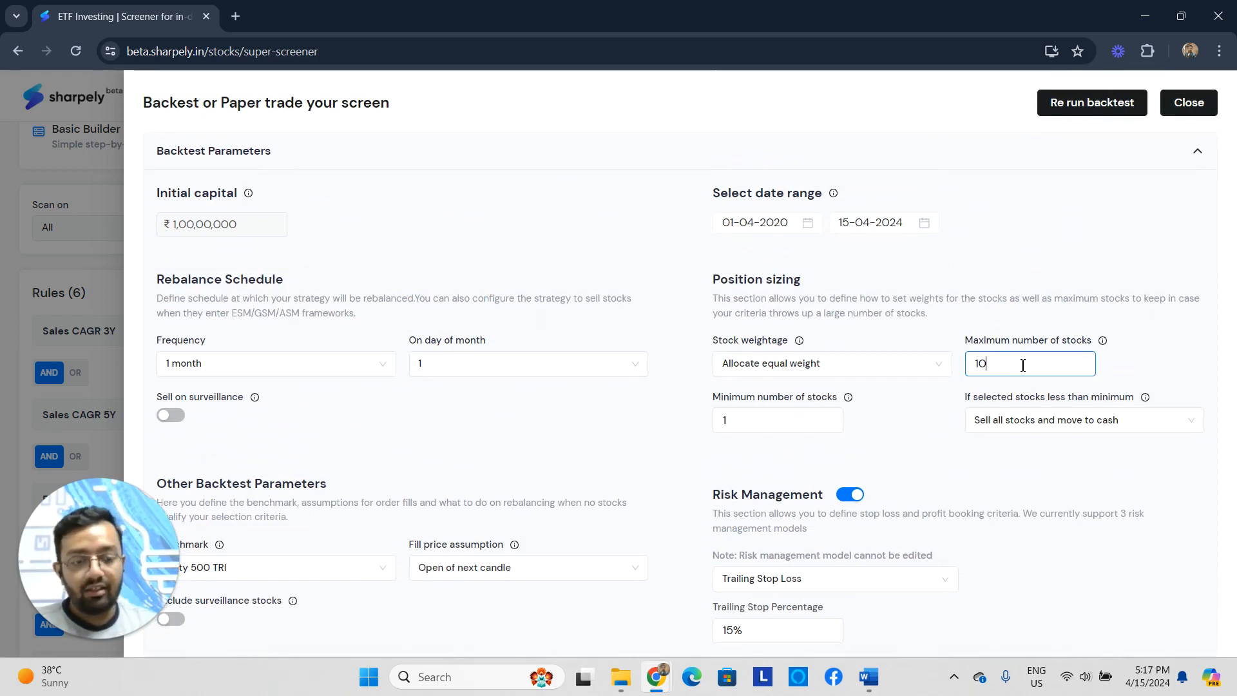
key("BackSpace")
key("BackSpace")
type("15")
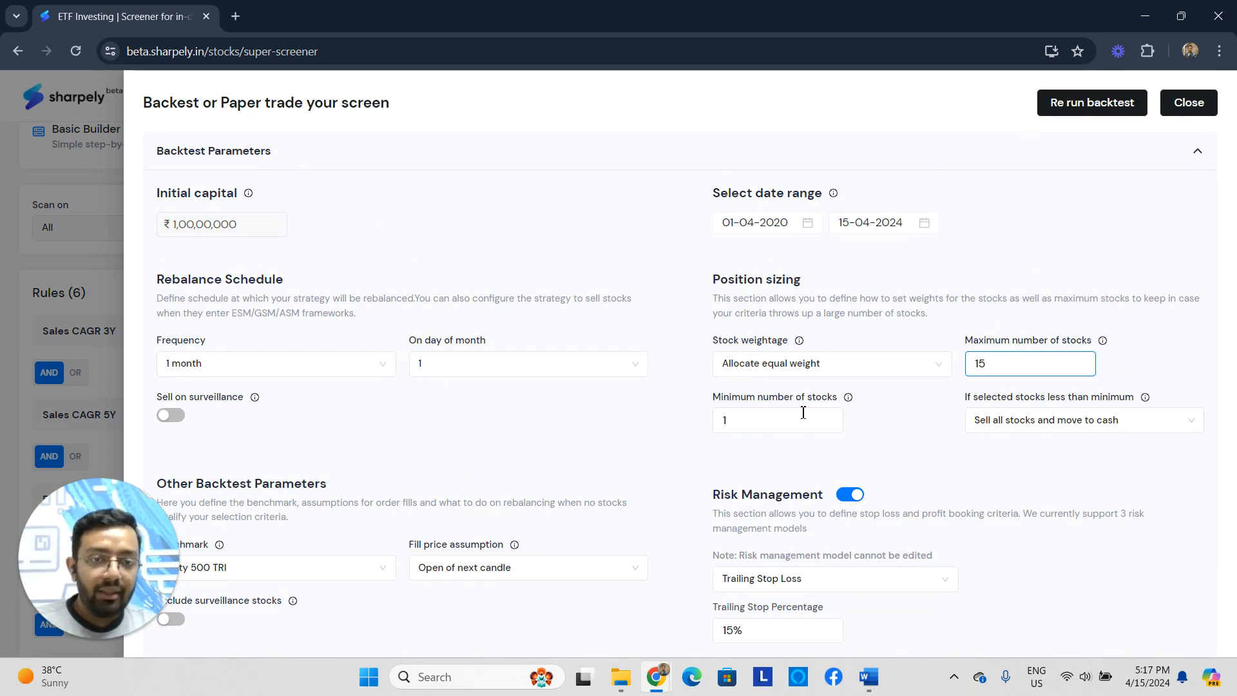
left_click(803, 412)
left_click(779, 415)
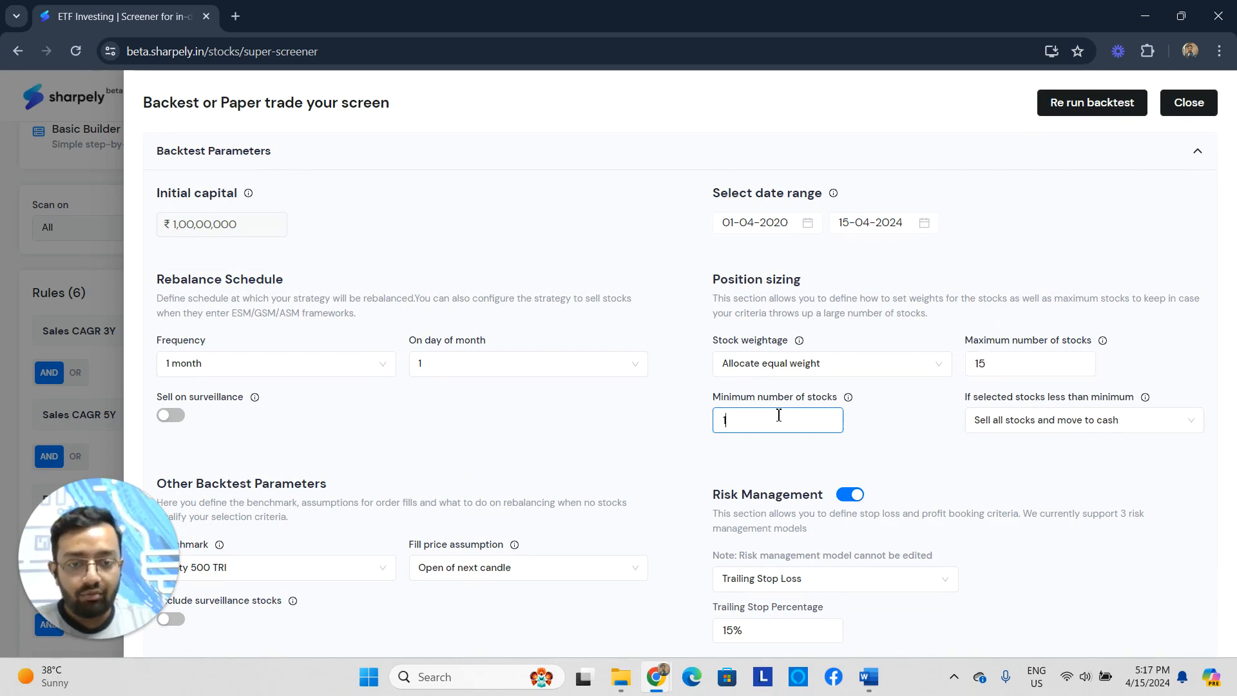
key("BackSpace")
type("5")
left_click(944, 292)
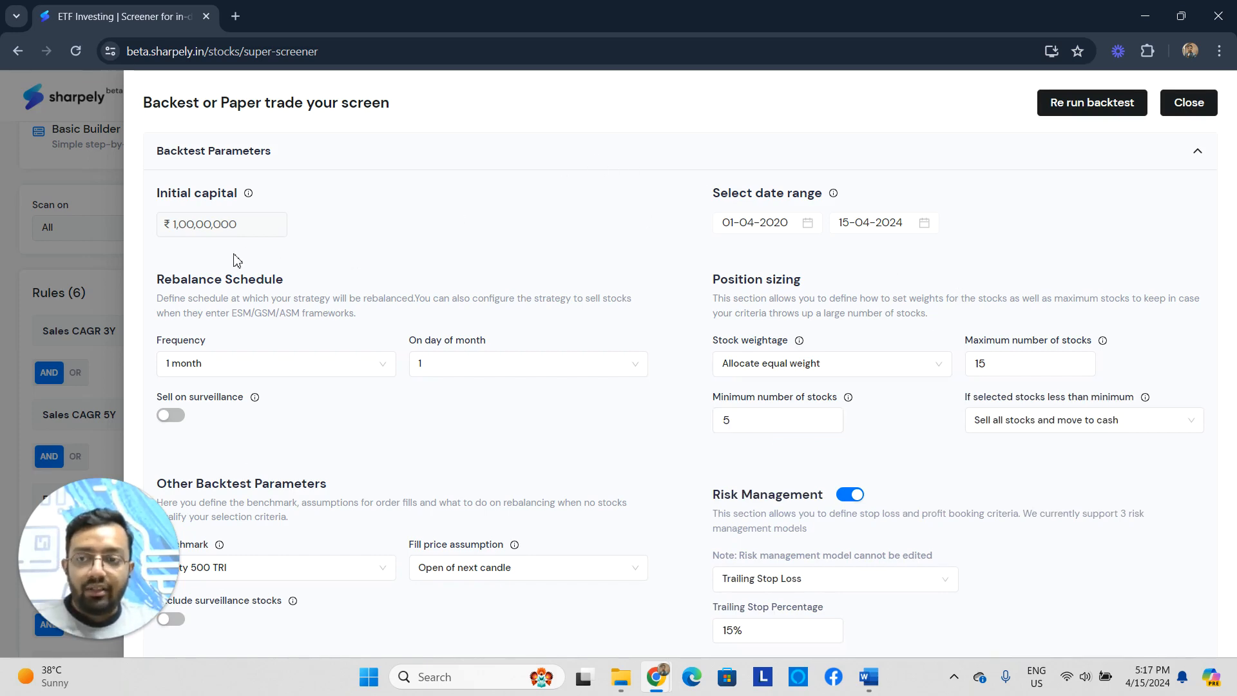
scroll(308, 330, "down", 7)
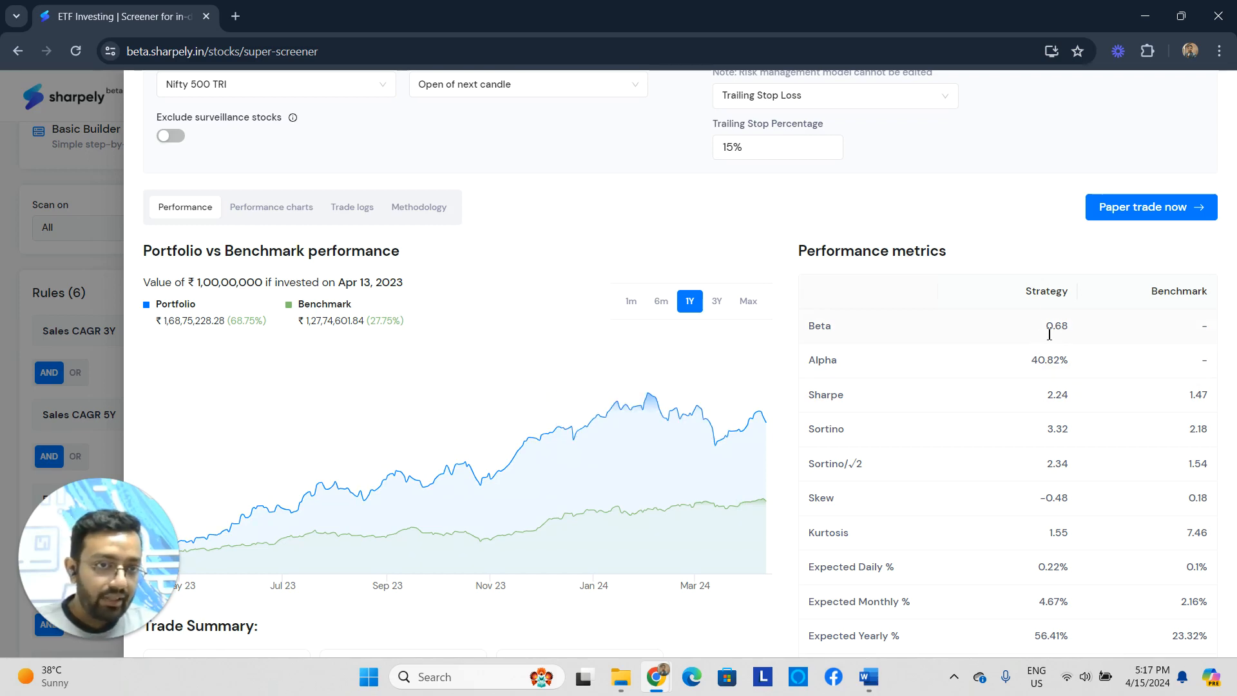
scroll(886, 450, "up", 7)
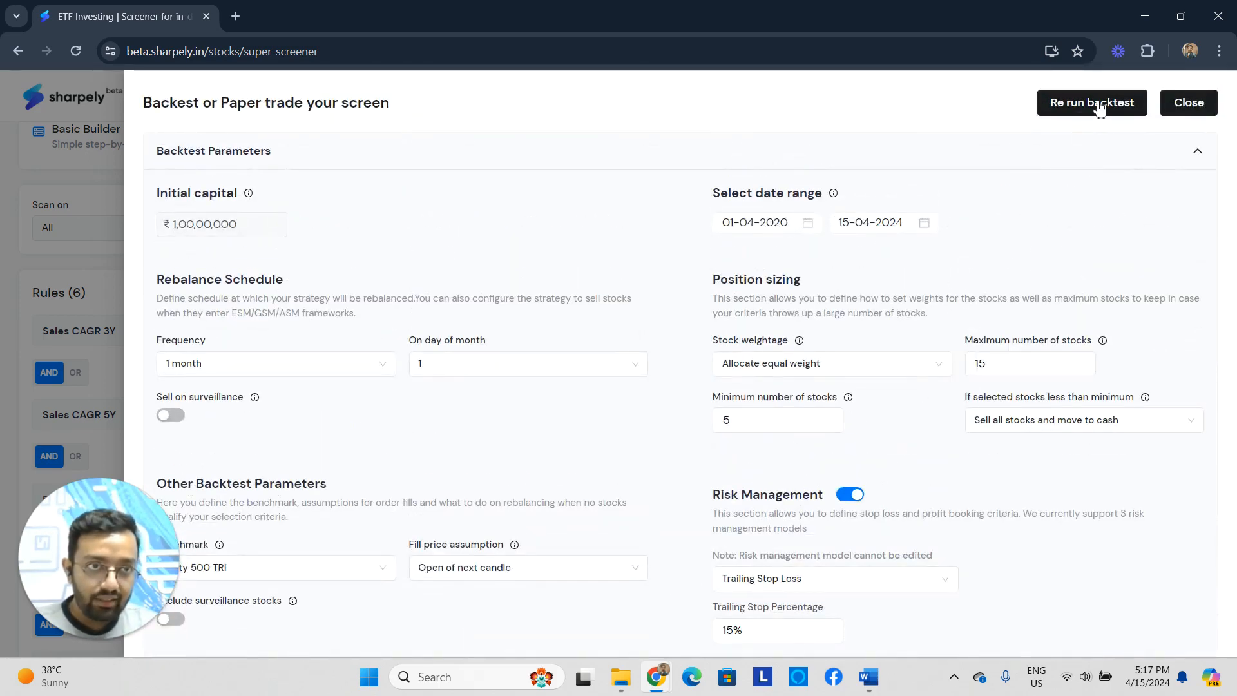
Step: Re-run the backtest with the updated rebalancing, benchmark, position sizing and trailing stop parameters
scroll(784, 394, "down", 10)
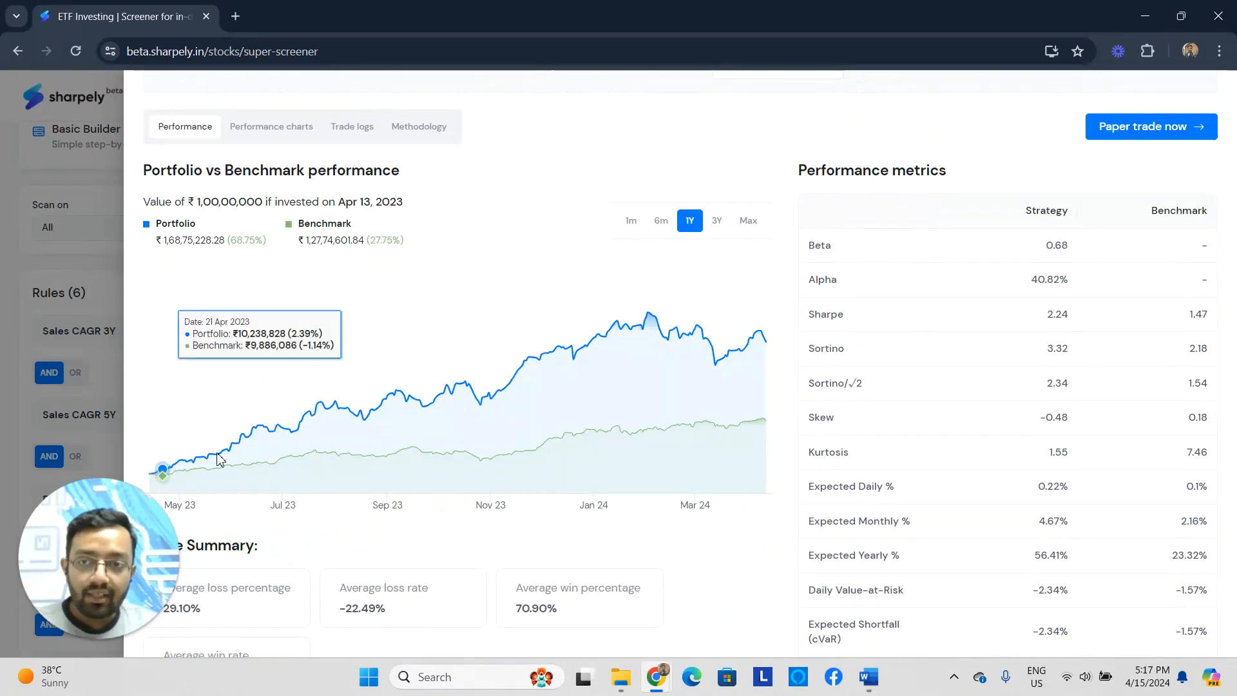
scroll(947, 296, "up", 10)
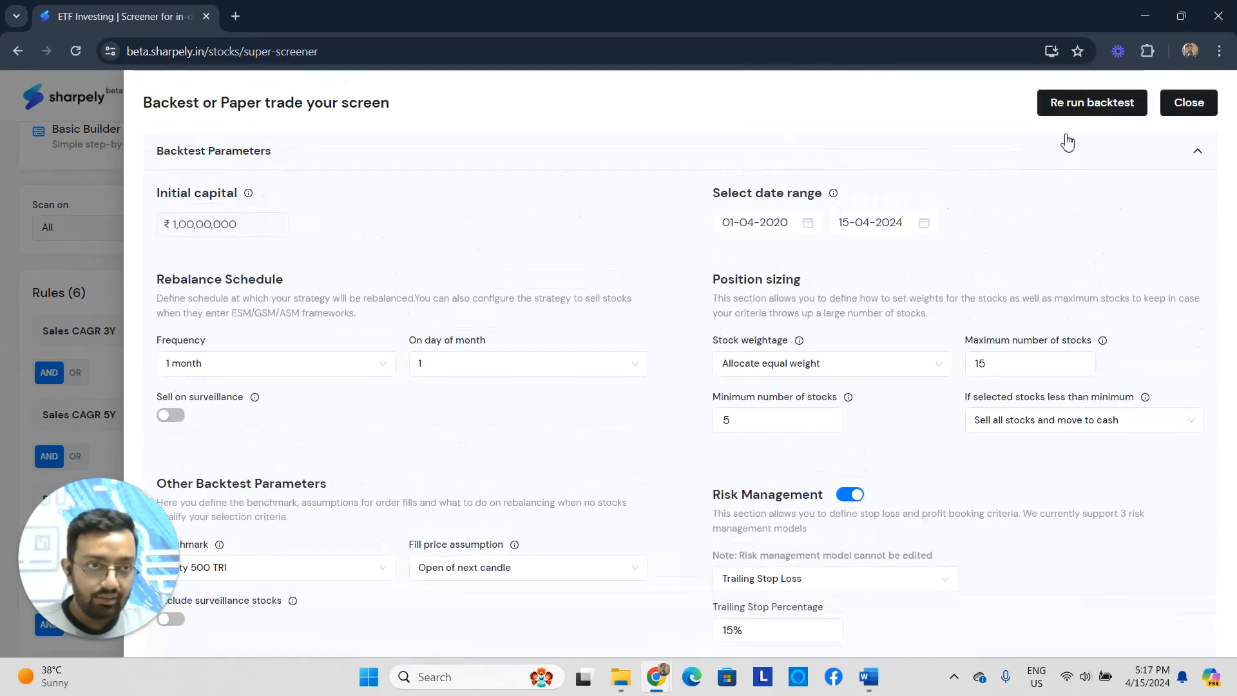
left_click(1098, 111)
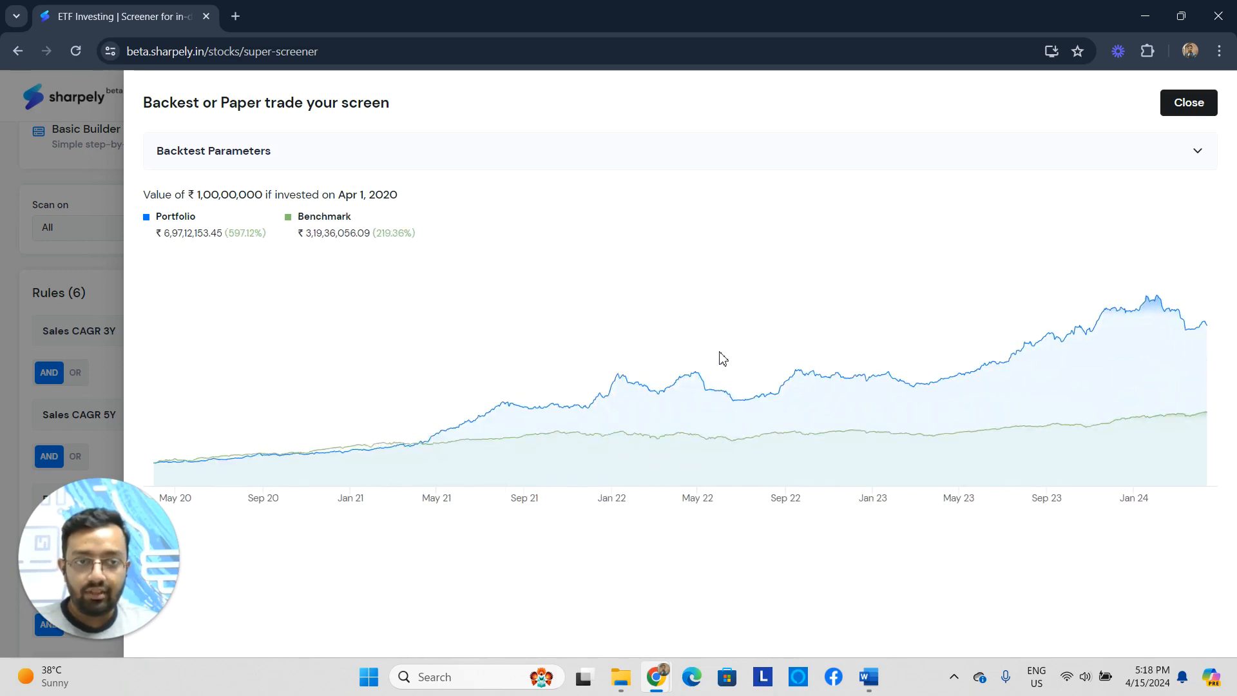
Step: Compare the portfolio's one-year return with the benchmark's and check the strategy's alpha in the performance metrics
scroll(312, 334, "down", 1)
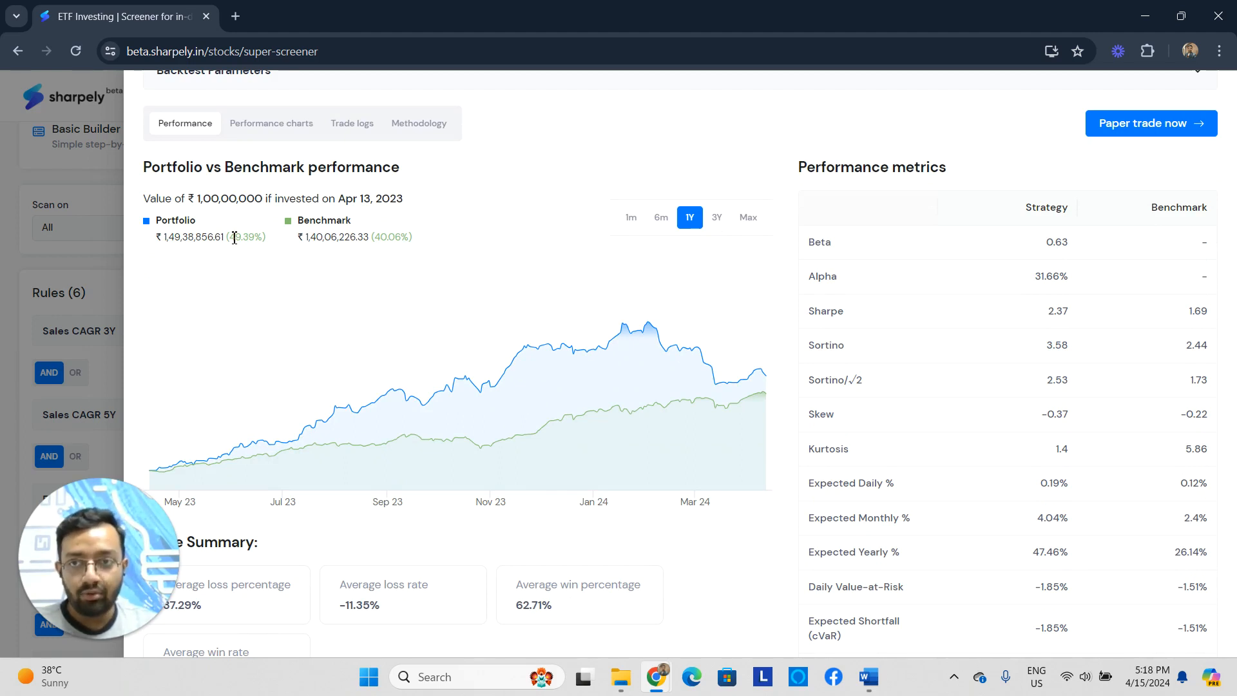
left_click_drag(234, 237, 260, 240)
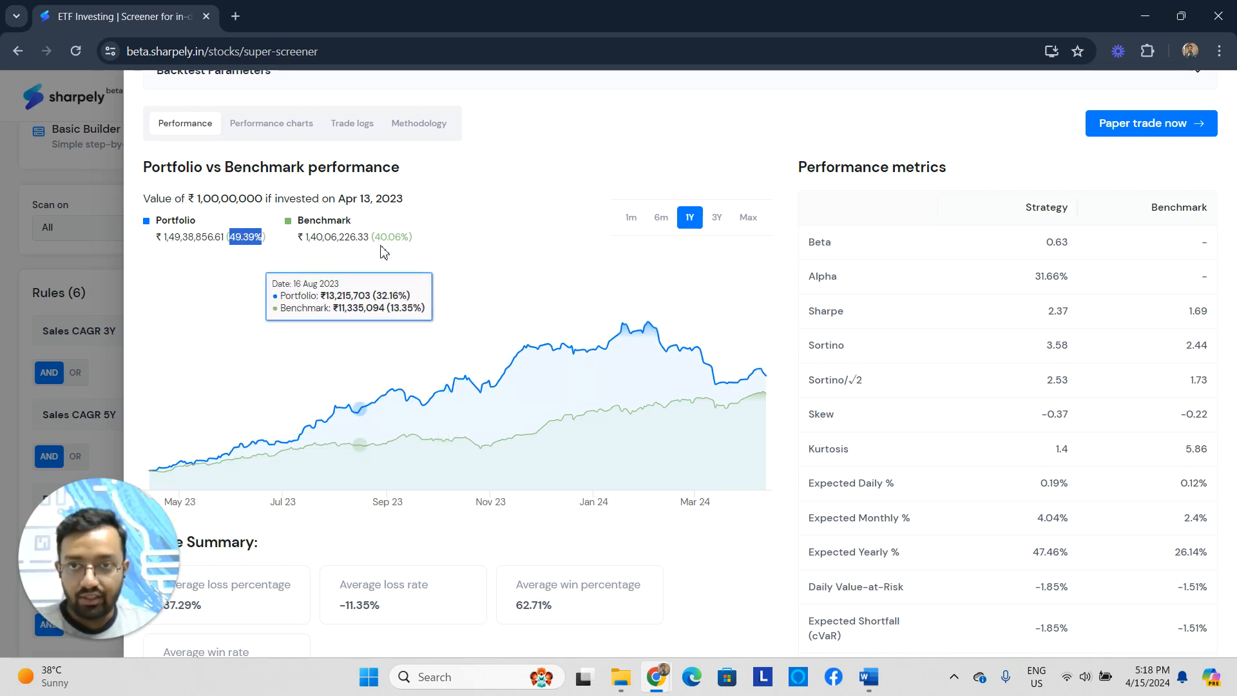
scroll(384, 251, "up", 1)
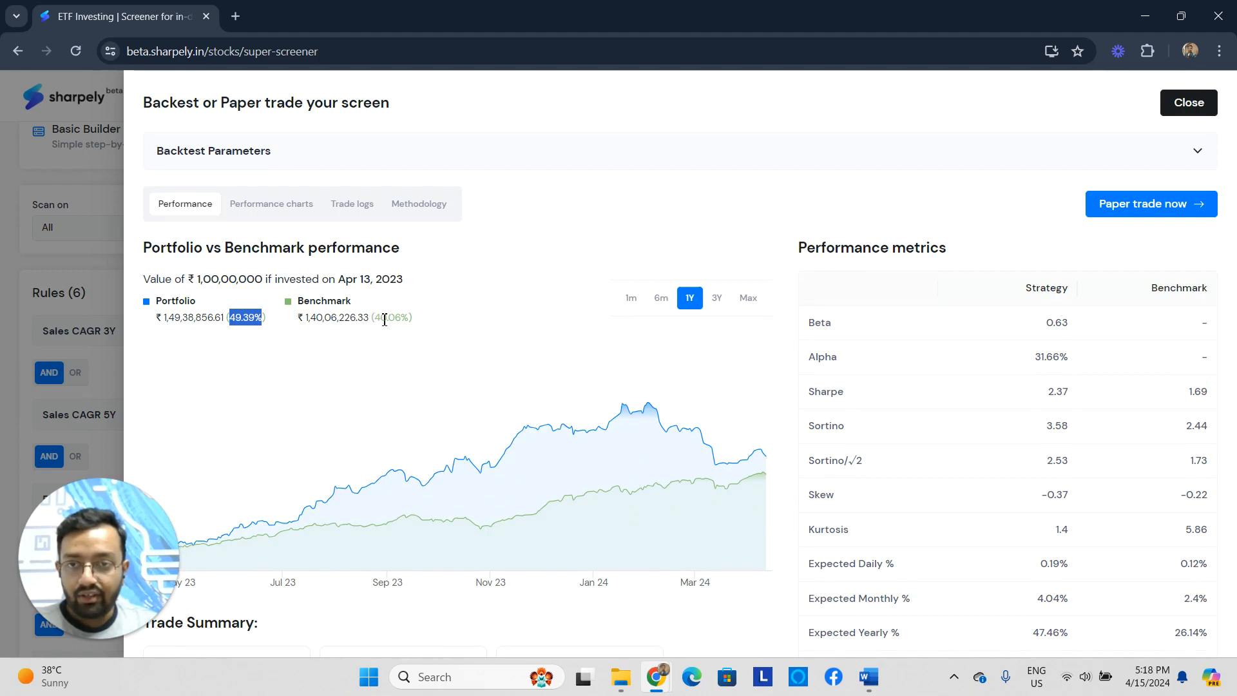
left_click_drag(384, 320, 395, 319)
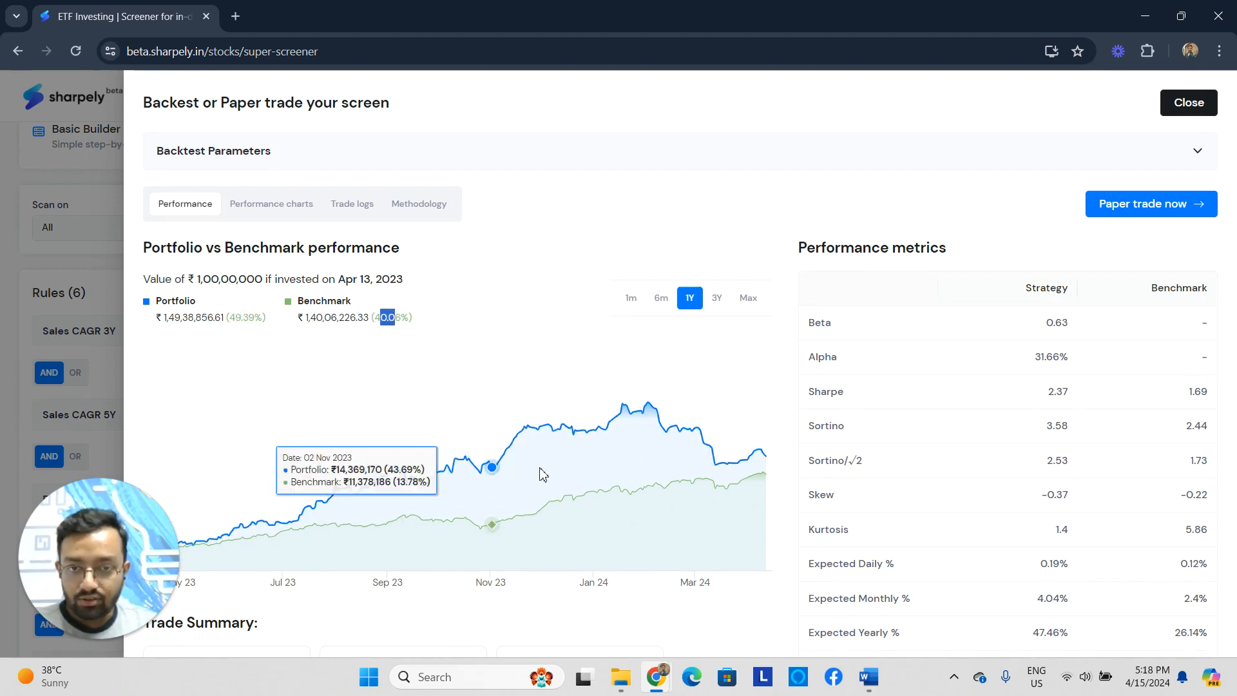
left_click(377, 320)
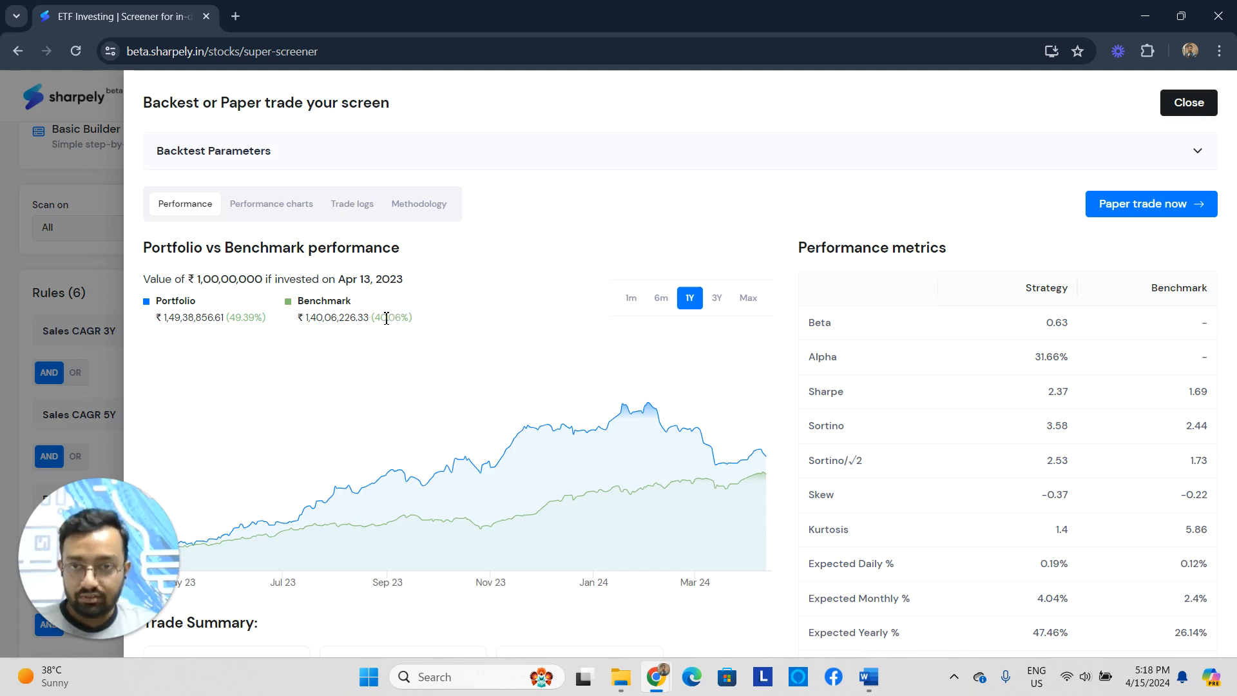
left_click_drag(410, 319, 383, 319)
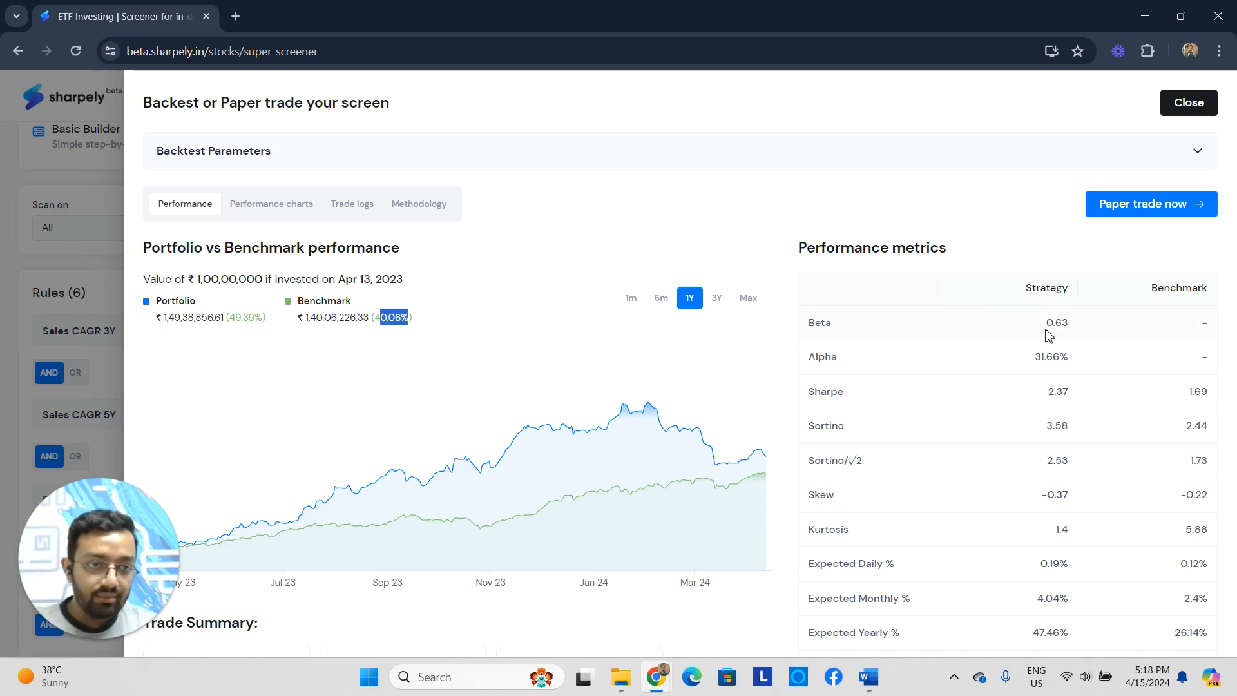
left_click_drag(1030, 359, 1072, 361)
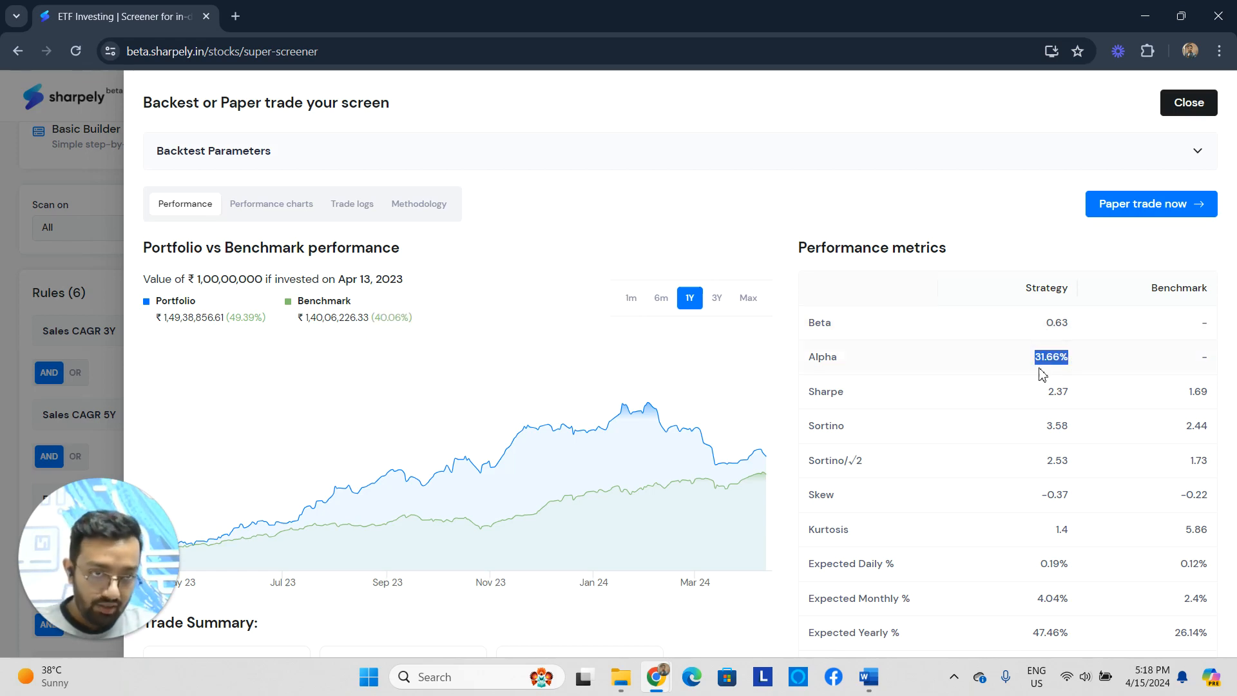
Step: Examine the average loss percentage, average loss rate and average win rate in the trade summary
scroll(1038, 373, "down", 2)
scroll(1041, 373, "down", 6)
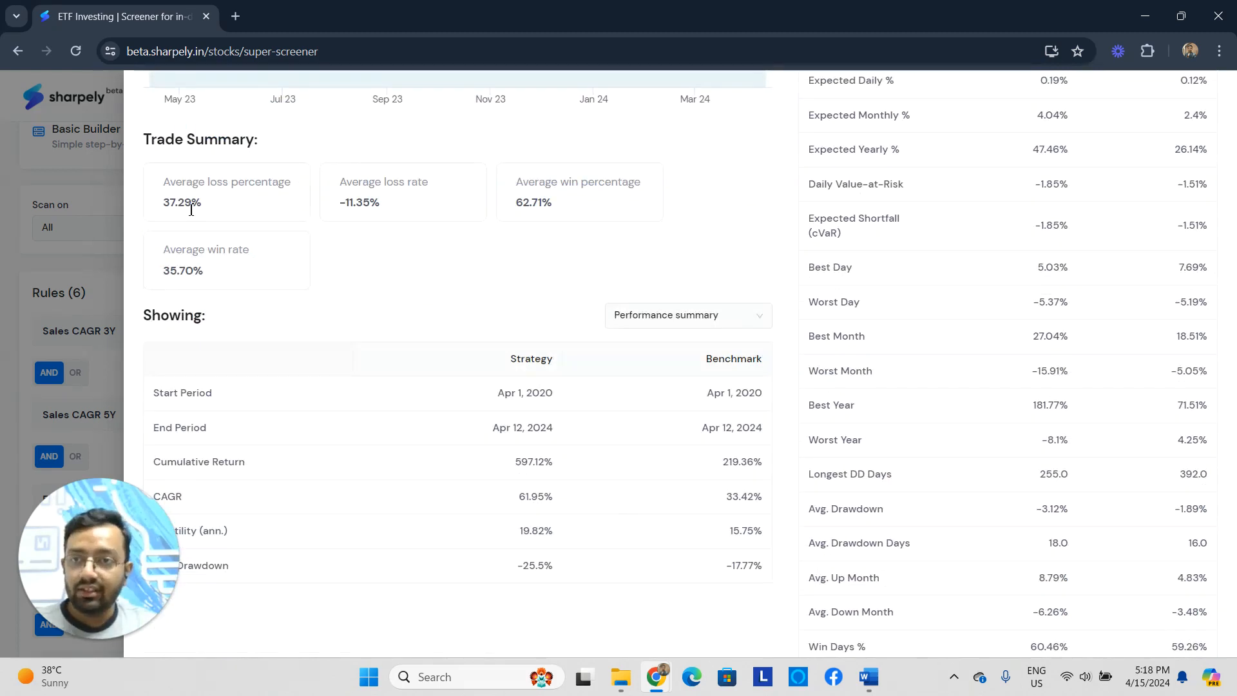
left_click_drag(205, 207, 161, 208)
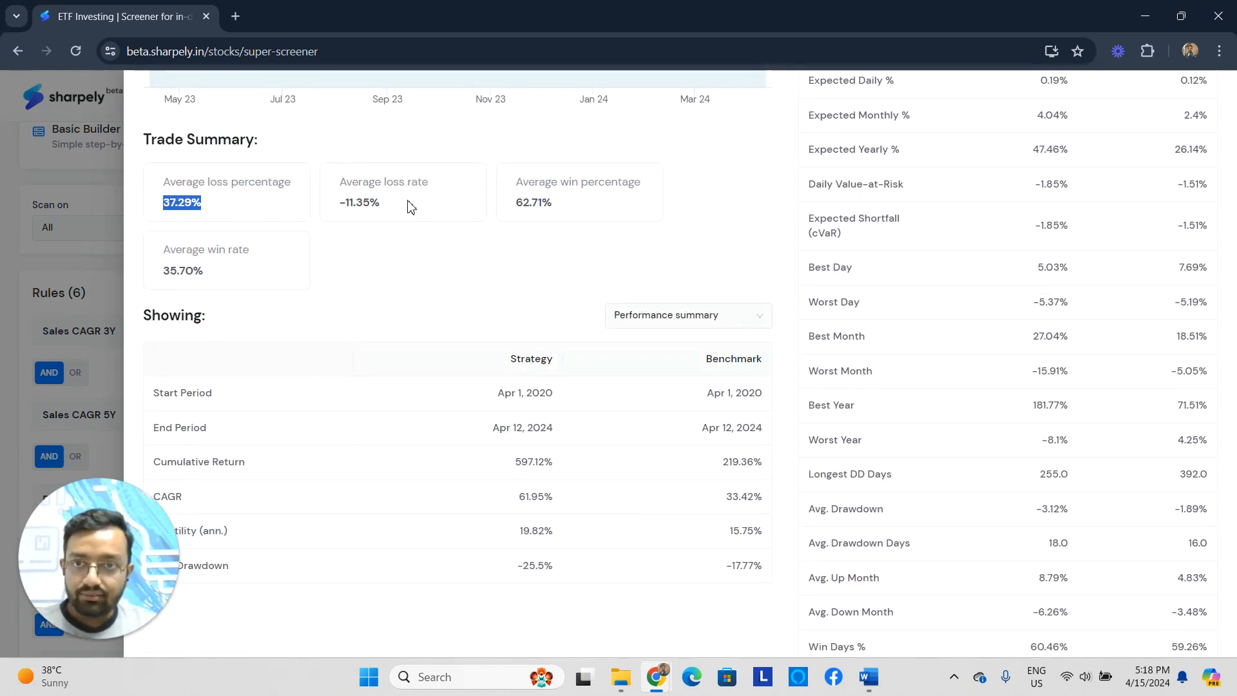
mouse_move(346, 185)
left_mouse_down()
mouse_move(428, 187)
mouse_move(342, 206)
left_mouse_up()
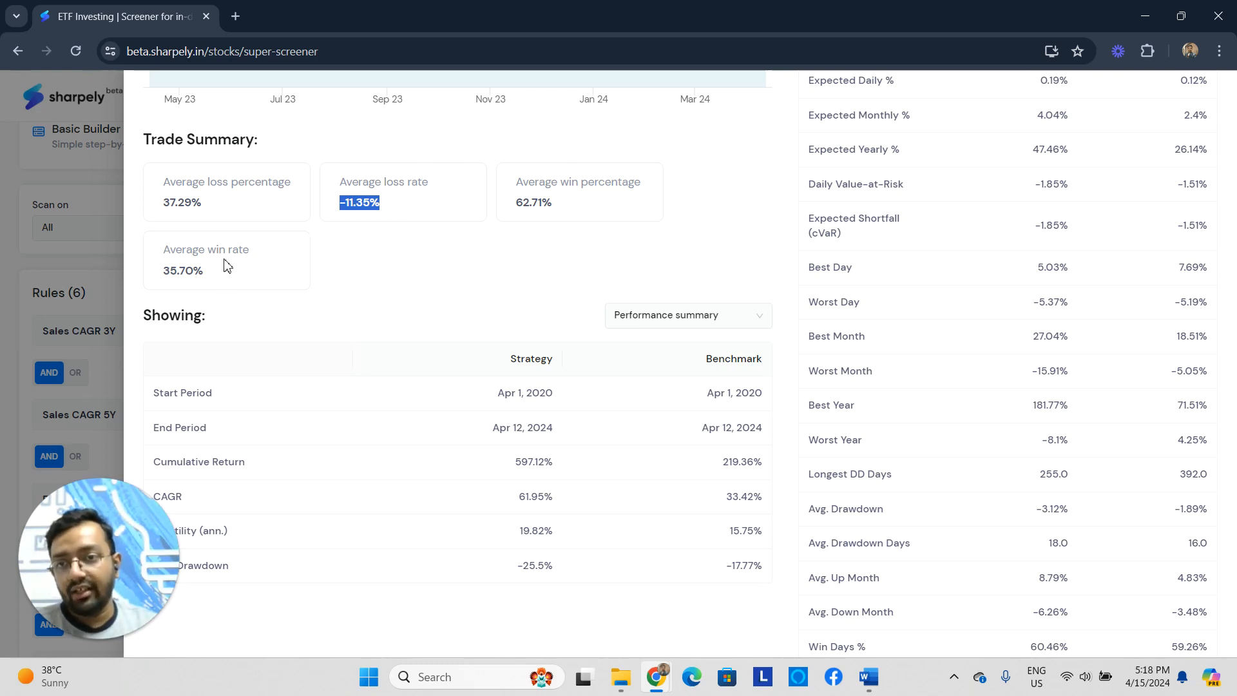
left_click_drag(222, 270, 166, 271)
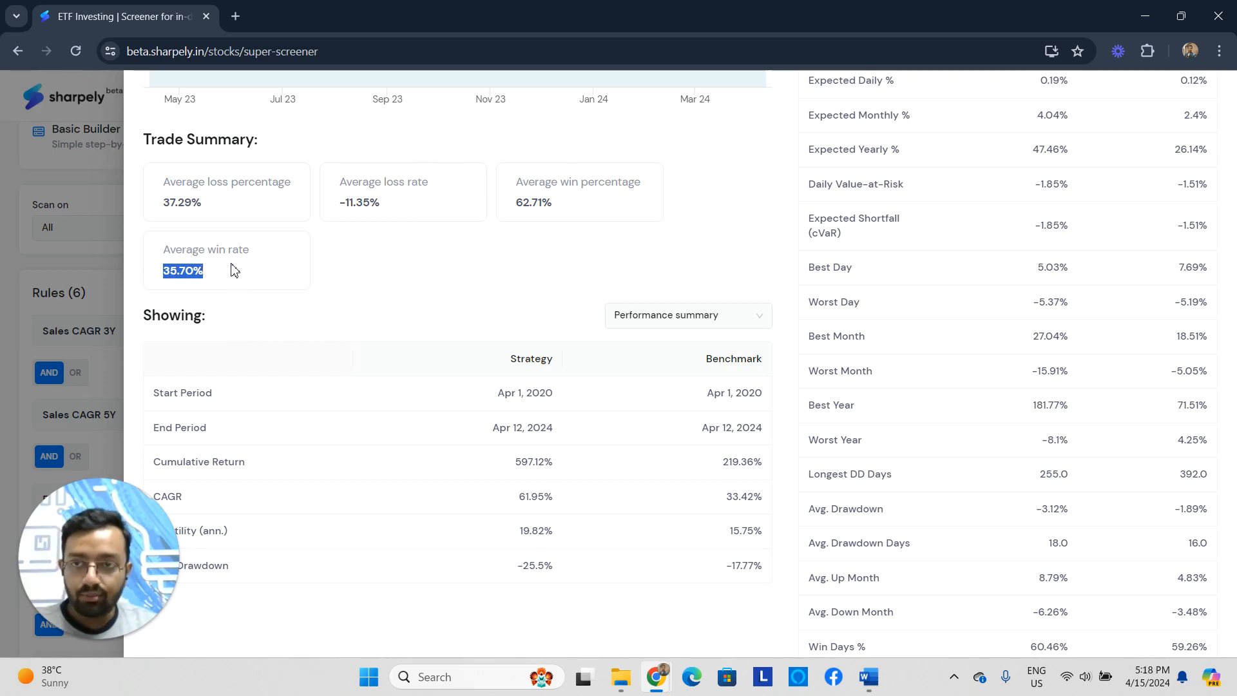
scroll(745, 405, "down", 2)
Step: Expand the backtest parameters to review them with the re-run results, and close the backtest
scroll(755, 445, "up", 10)
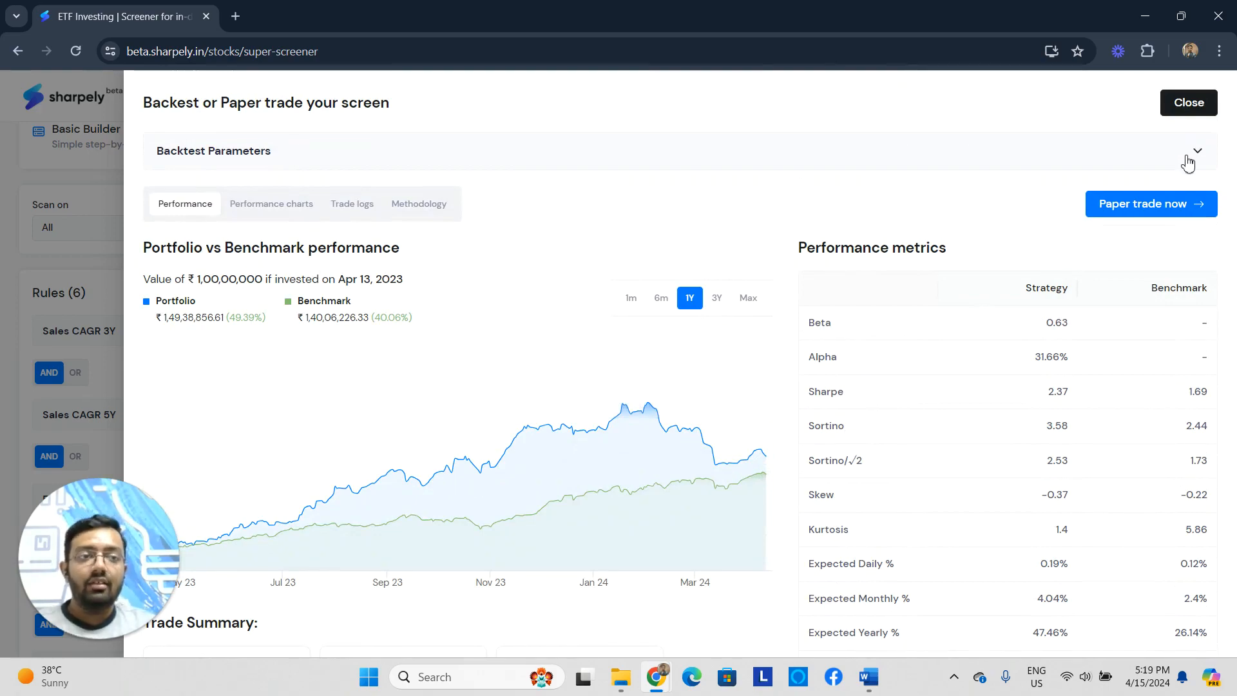
left_click(1132, 165)
scroll(690, 442, "down", 7)
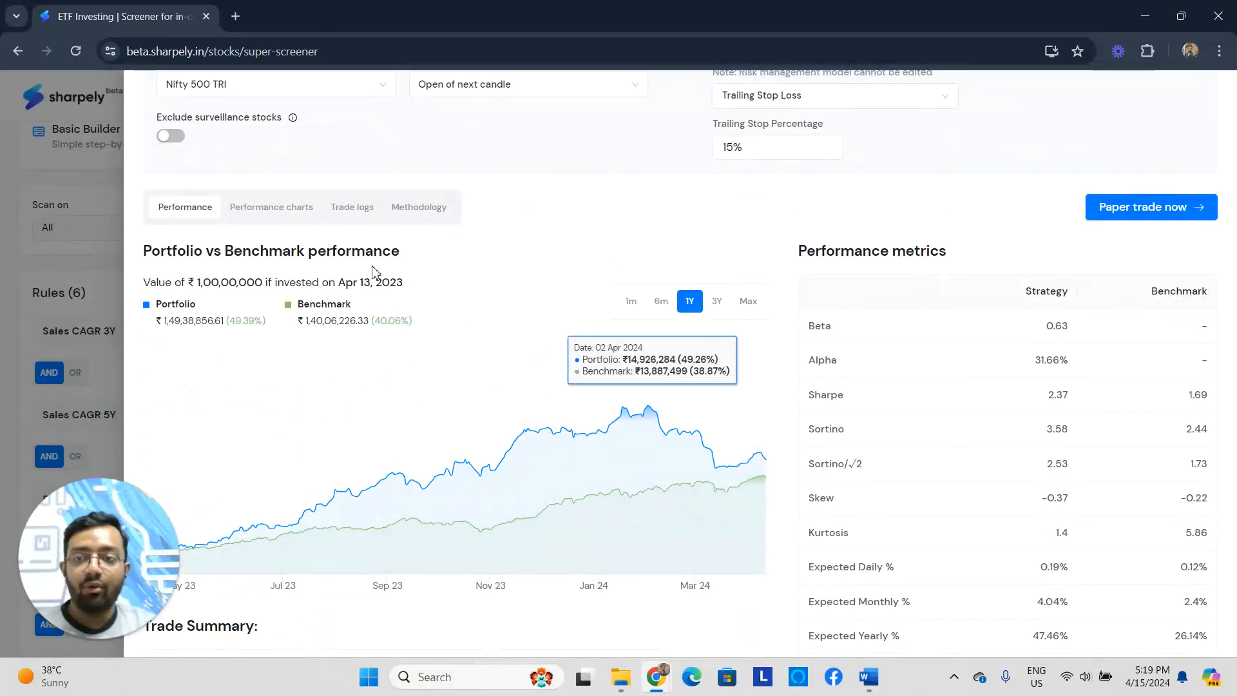
scroll(647, 406, "up", 8)
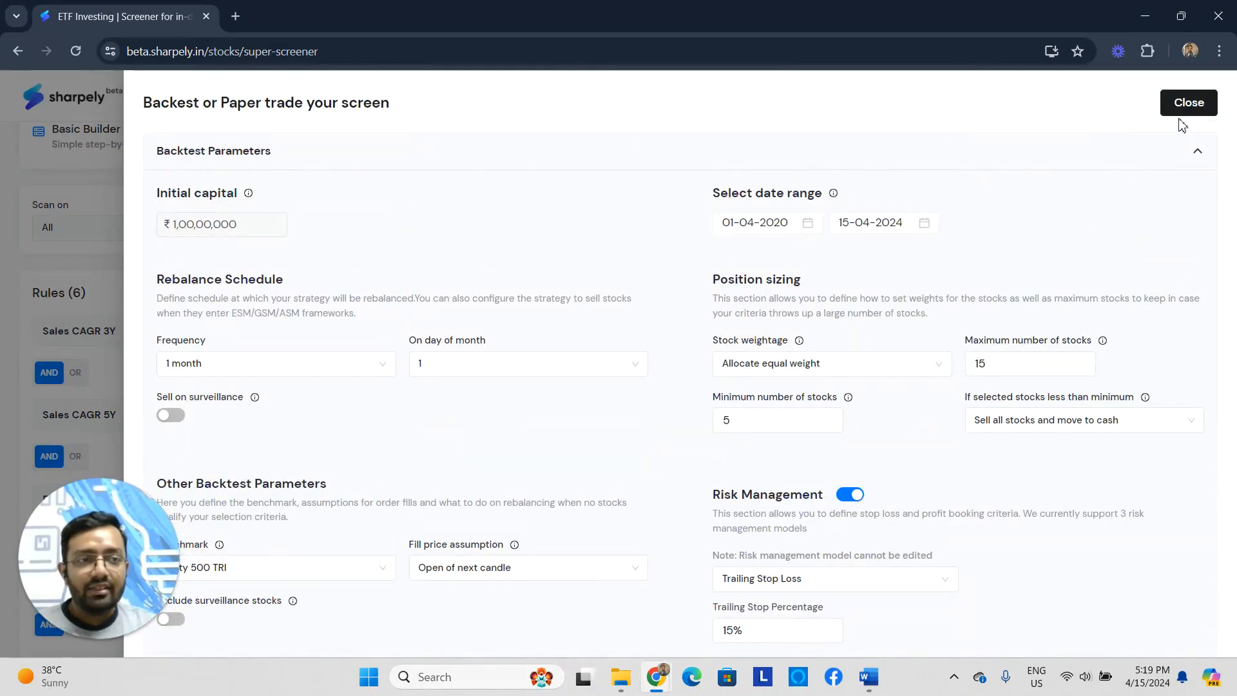
left_click(1188, 103)
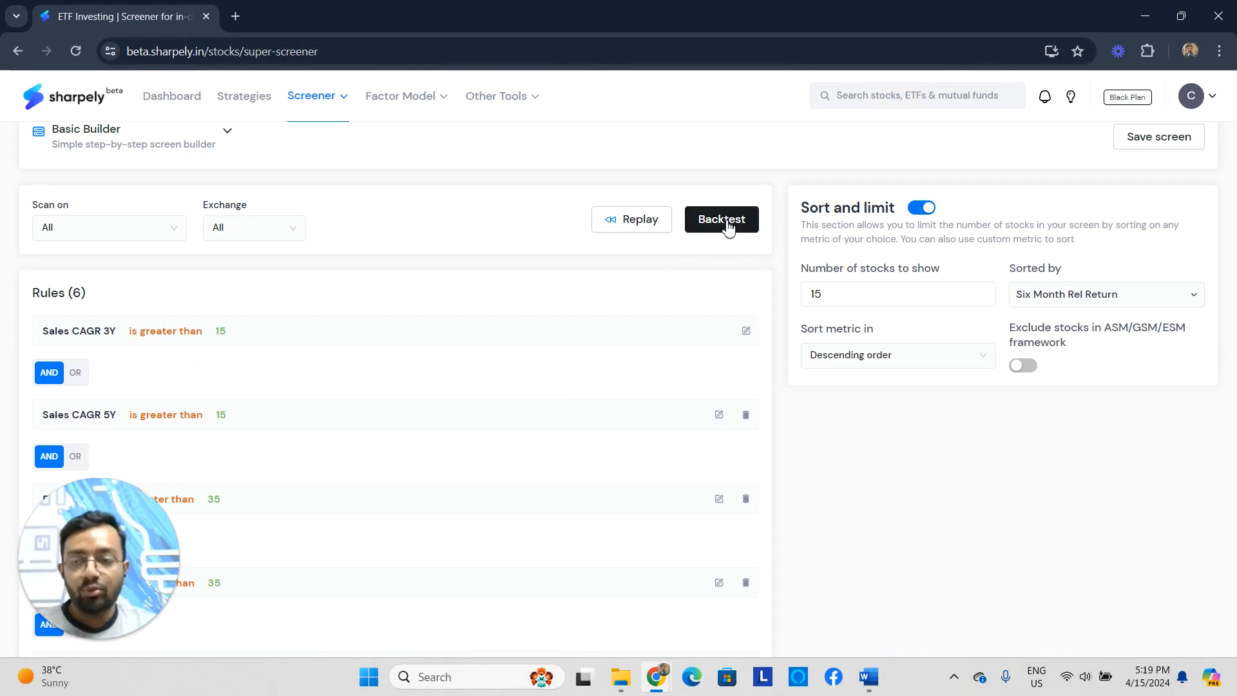
Step: Review the screen's sales and EPS growth rules together with its sort and limit settings
scroll(268, 332, "down", 2)
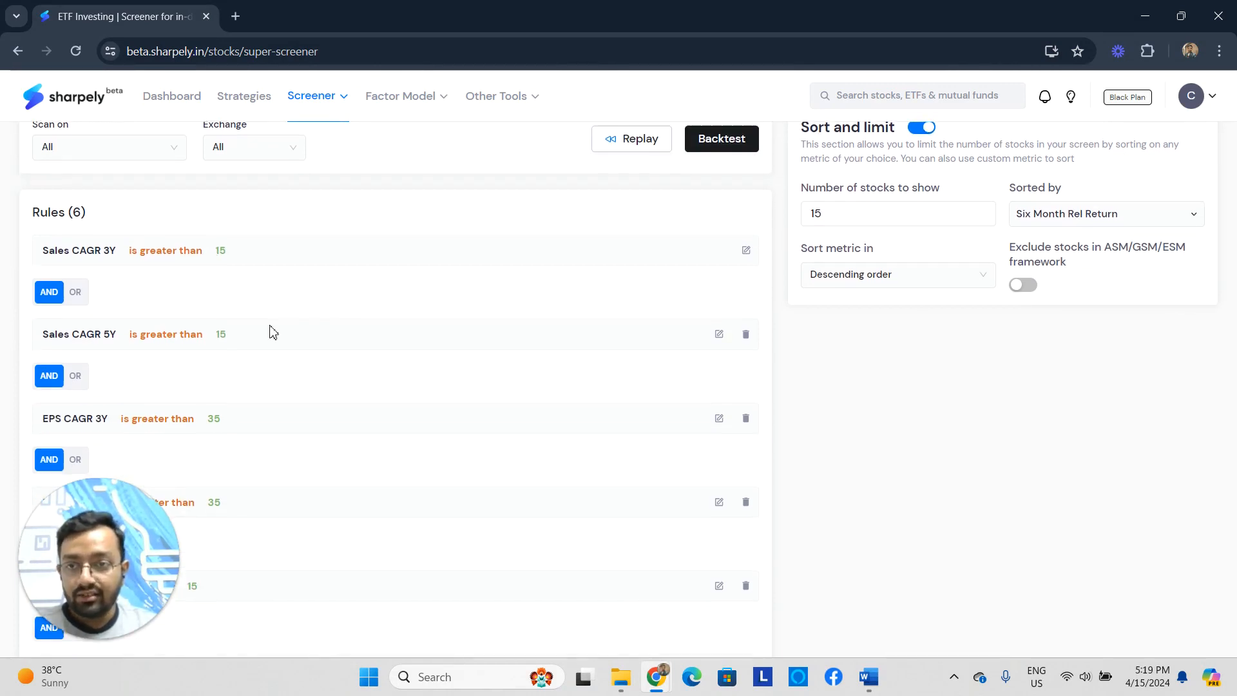
scroll(908, 279, "up", 2)
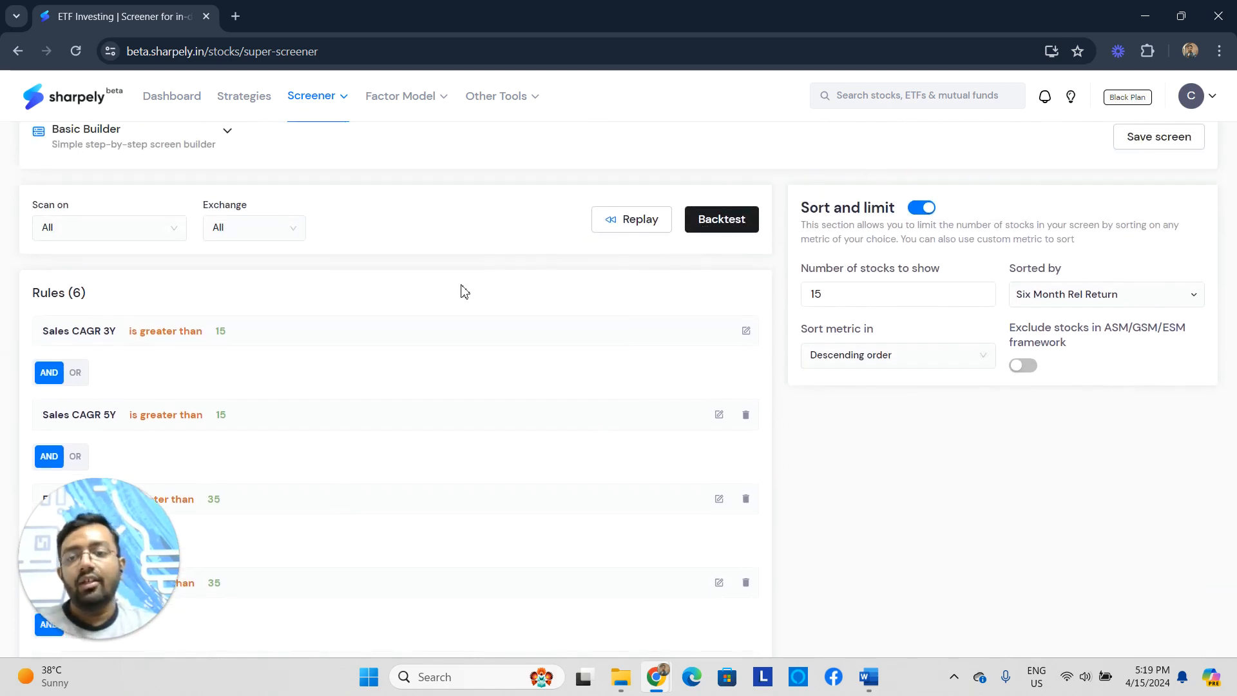
scroll(166, 310, "down", 1)
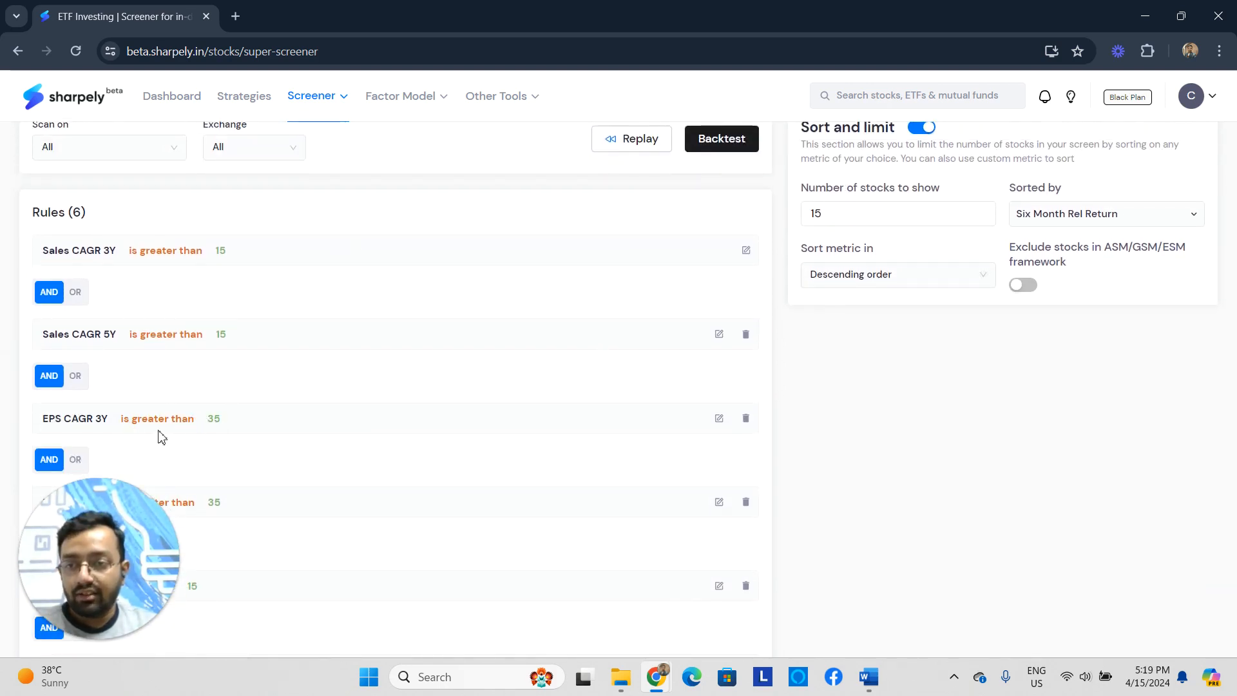
scroll(212, 425, "down", 1)
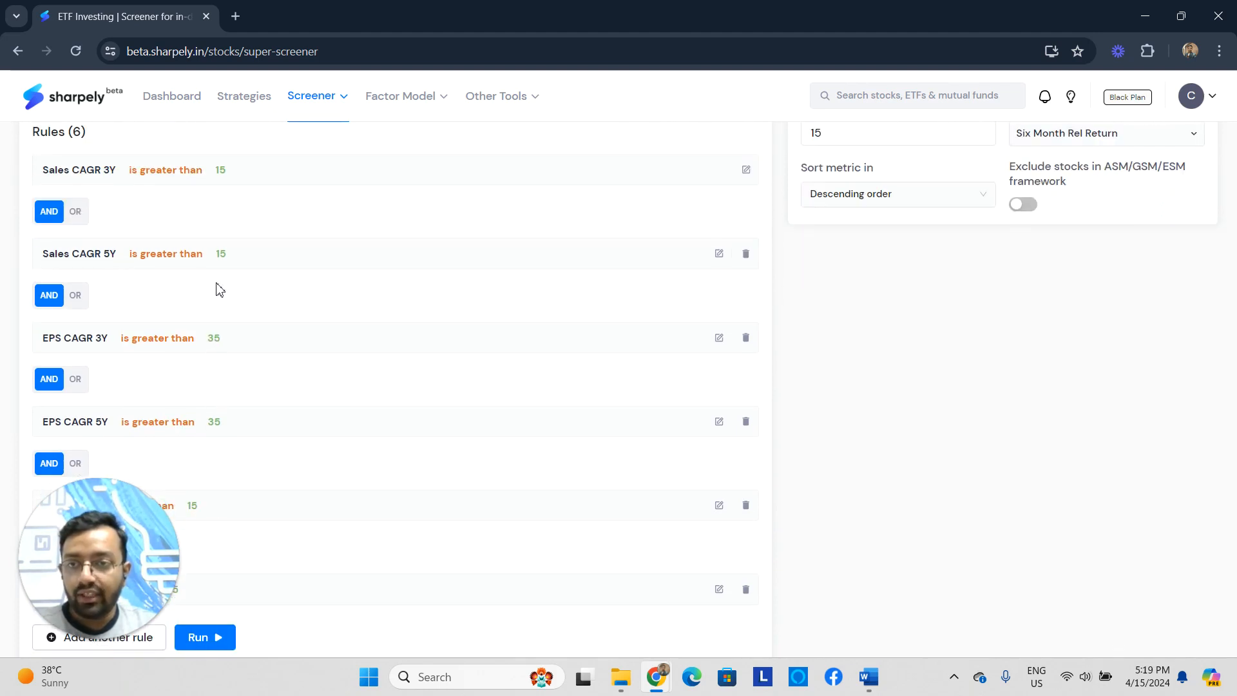
scroll(217, 287, "up", 1)
scroll(771, 326, "up", 2)
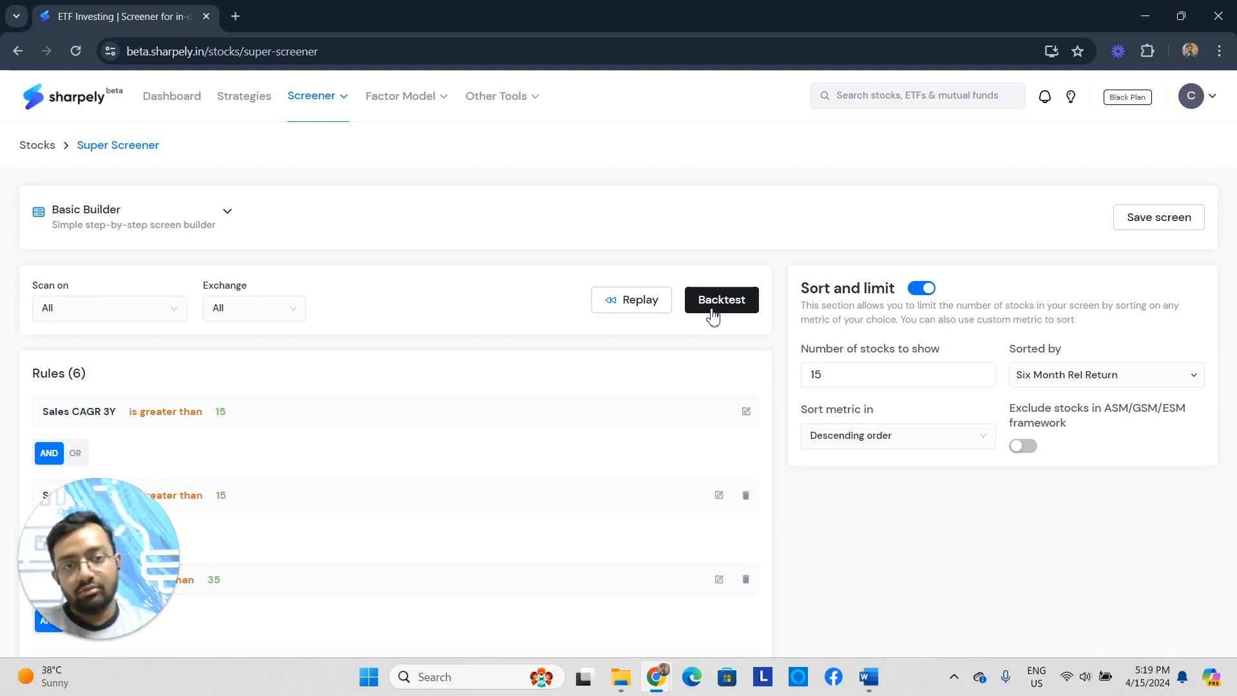
left_click(712, 315)
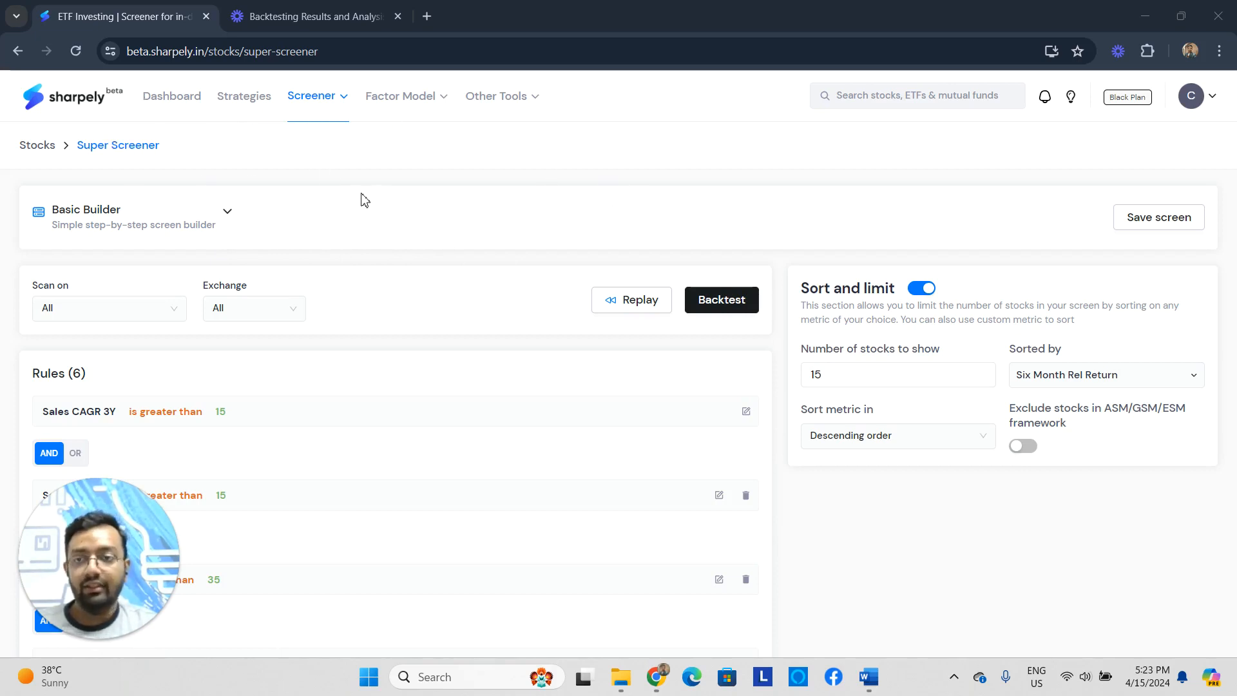
Step: View the available screen builder types and close the list without switching from Basic Builder
left_click(232, 239)
left_click(276, 233)
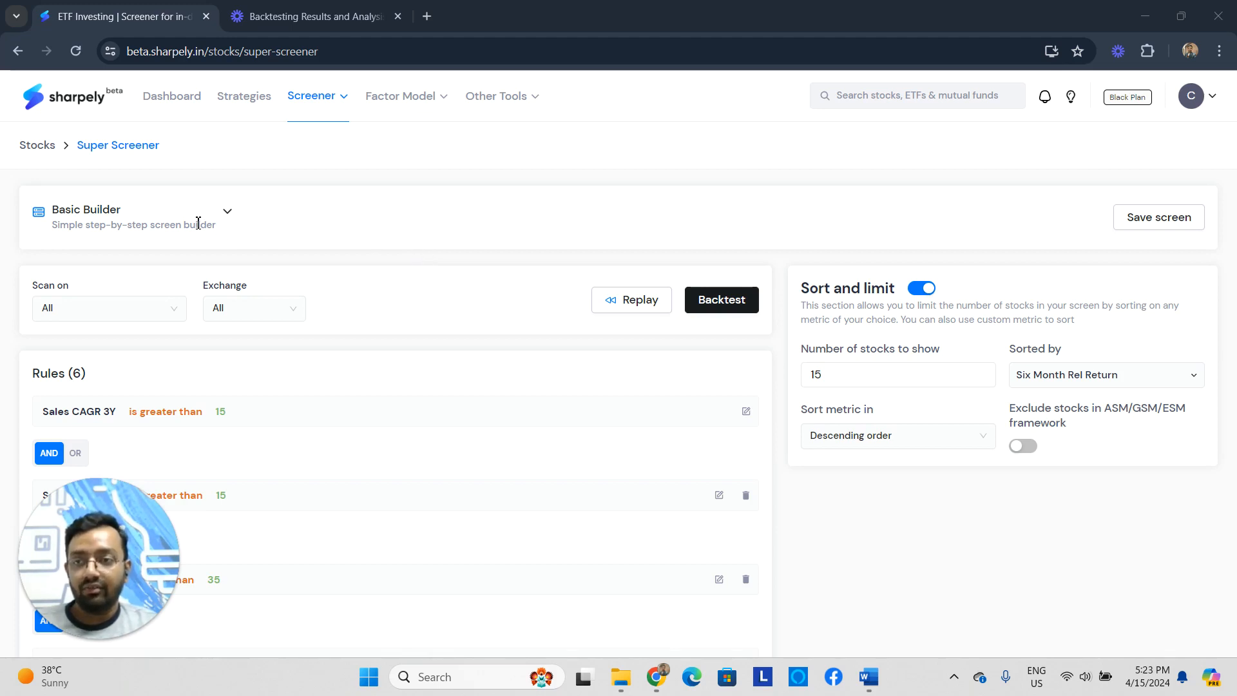
left_click(228, 216)
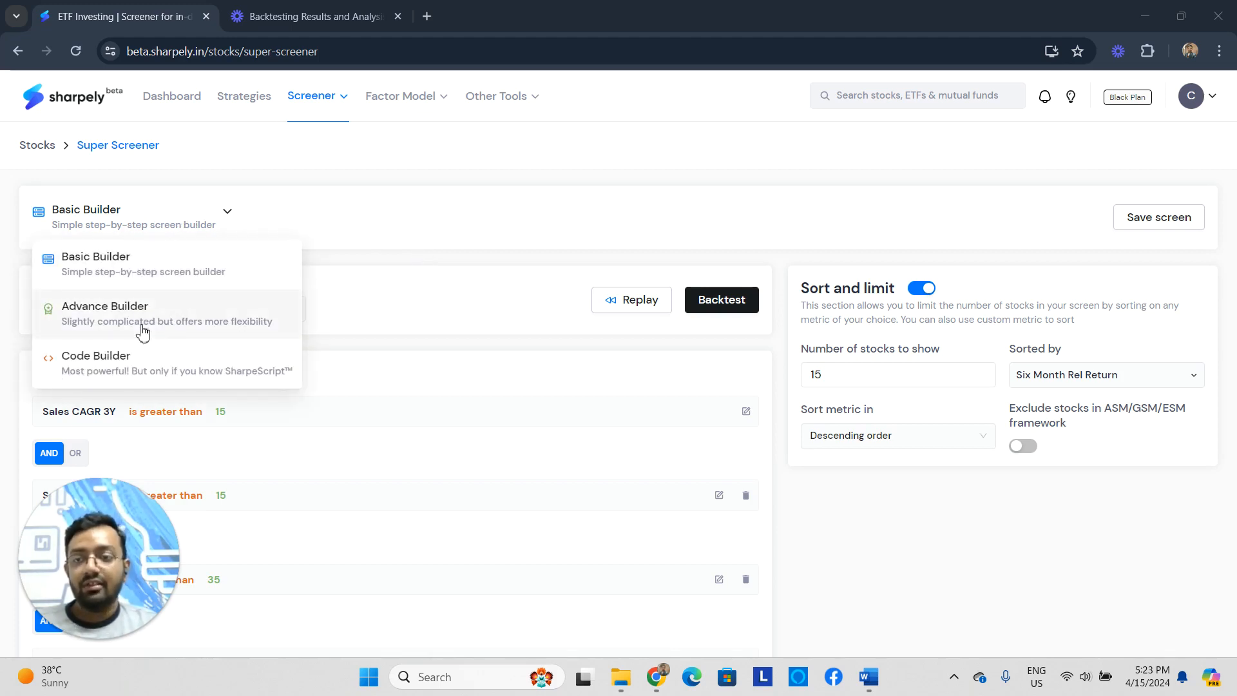
left_click(229, 202)
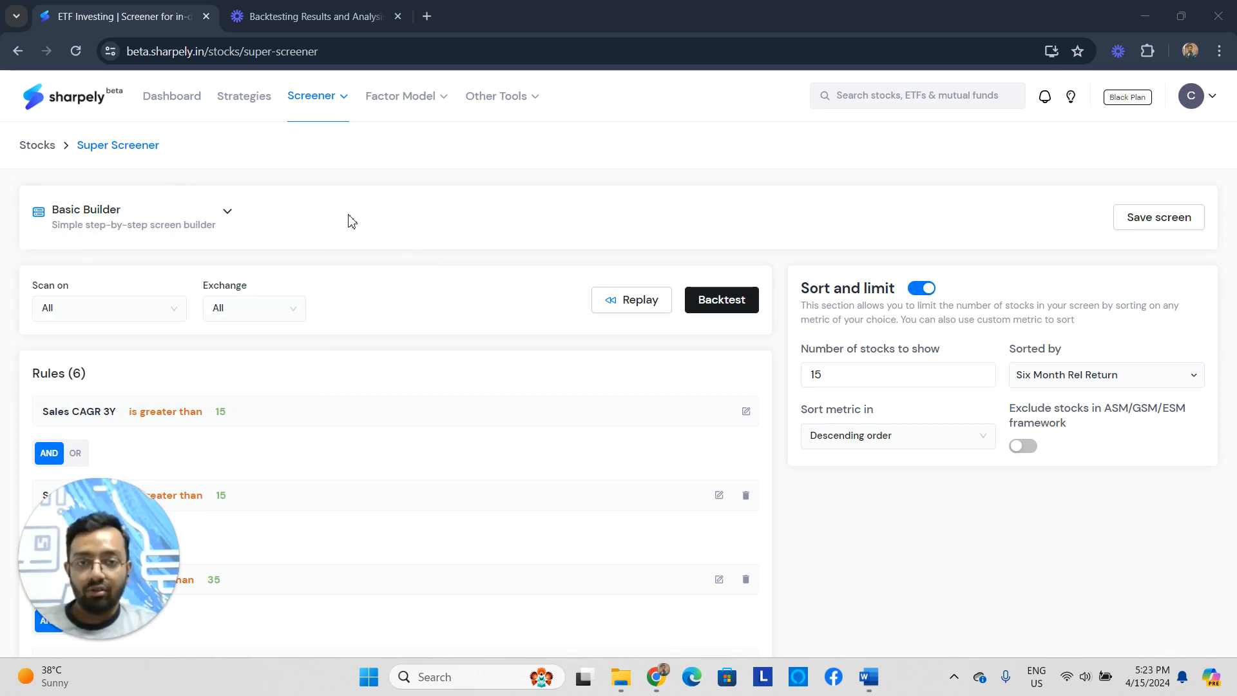